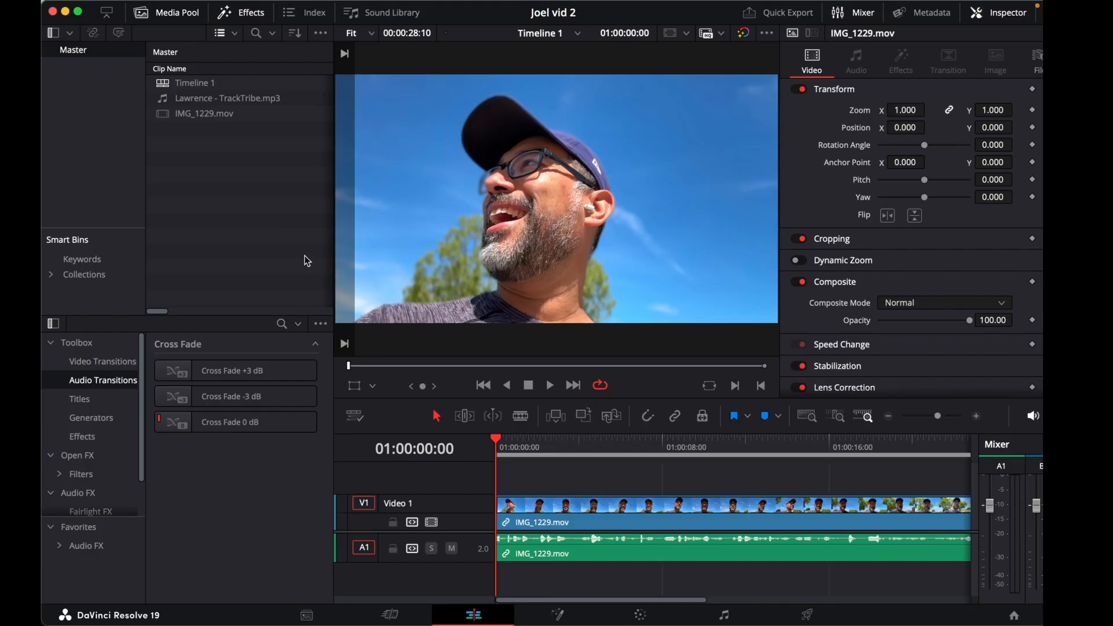
- Tour the Fairlight, Edit and Cut pages, returning to the Edit page
click(731, 613)
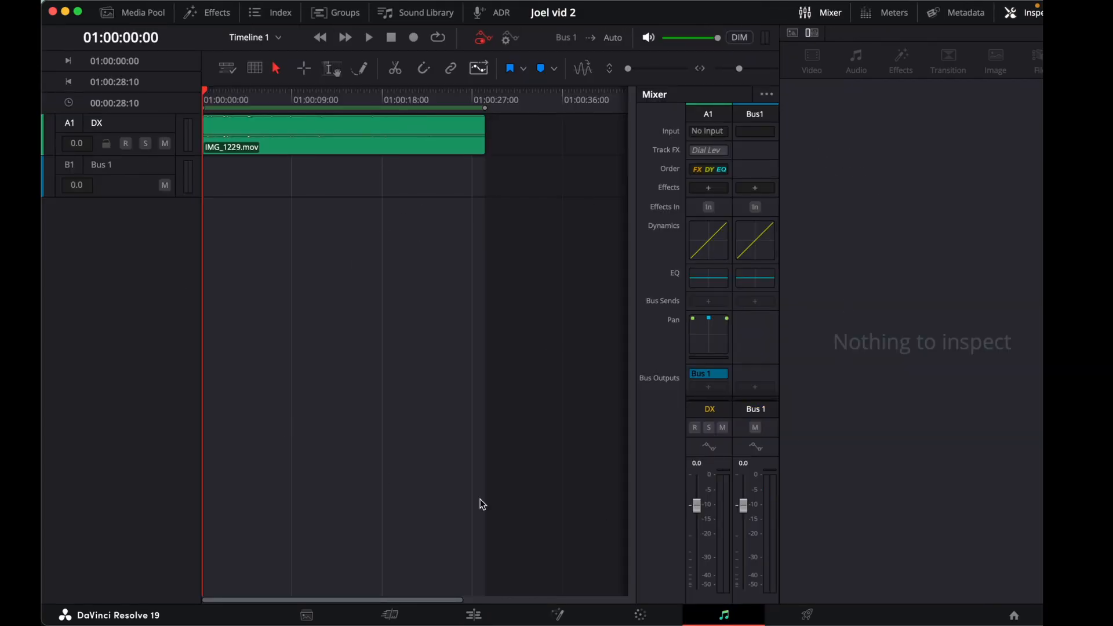
click(474, 614)
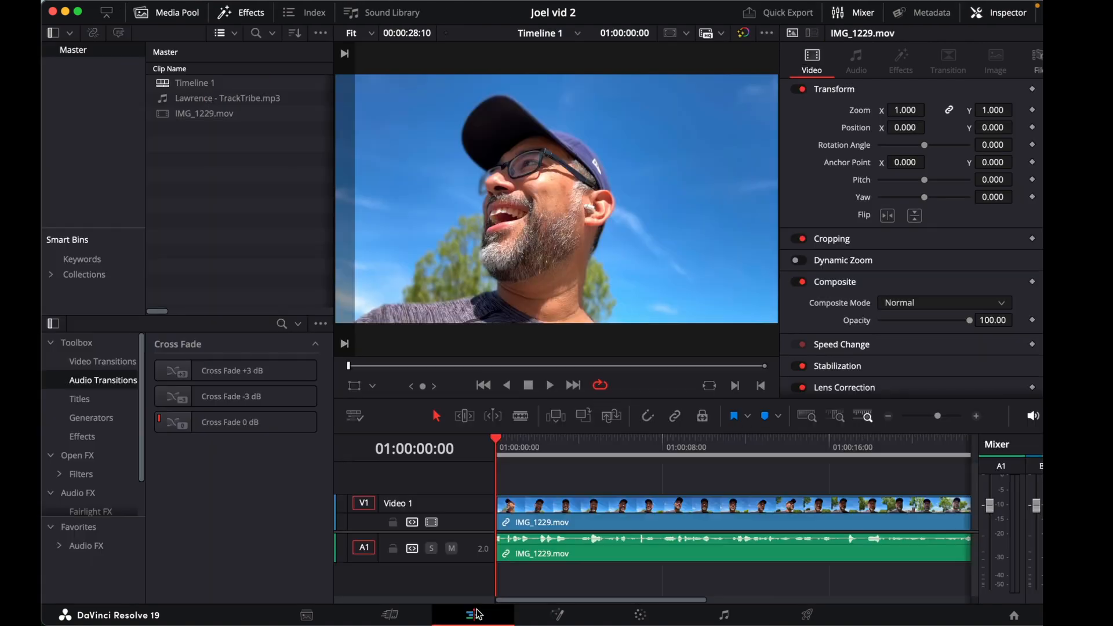
click(389, 614)
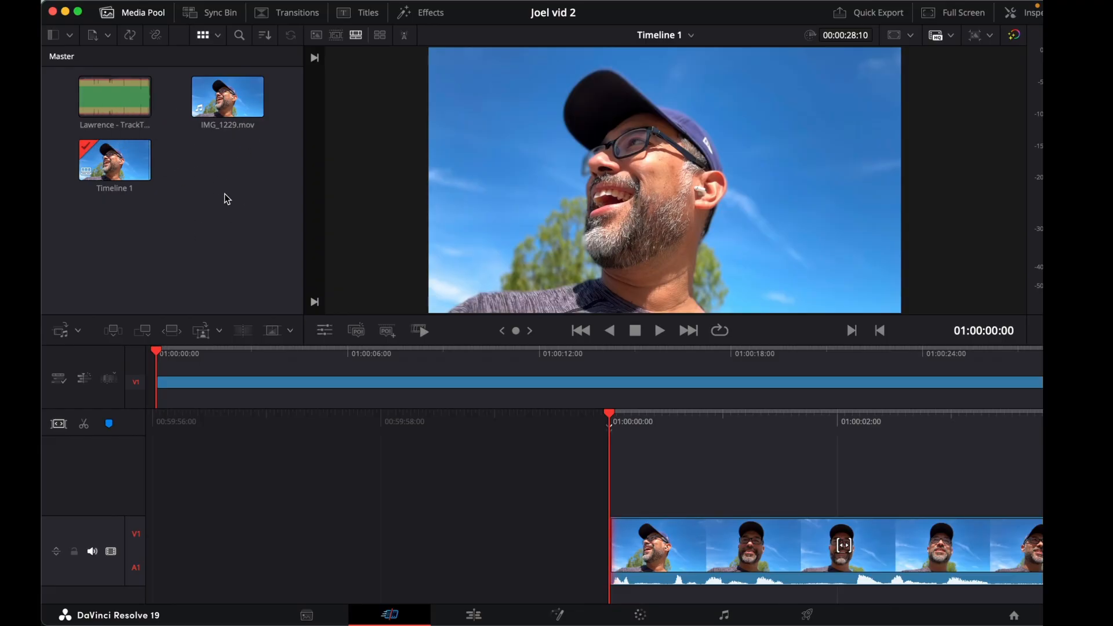
click(474, 615)
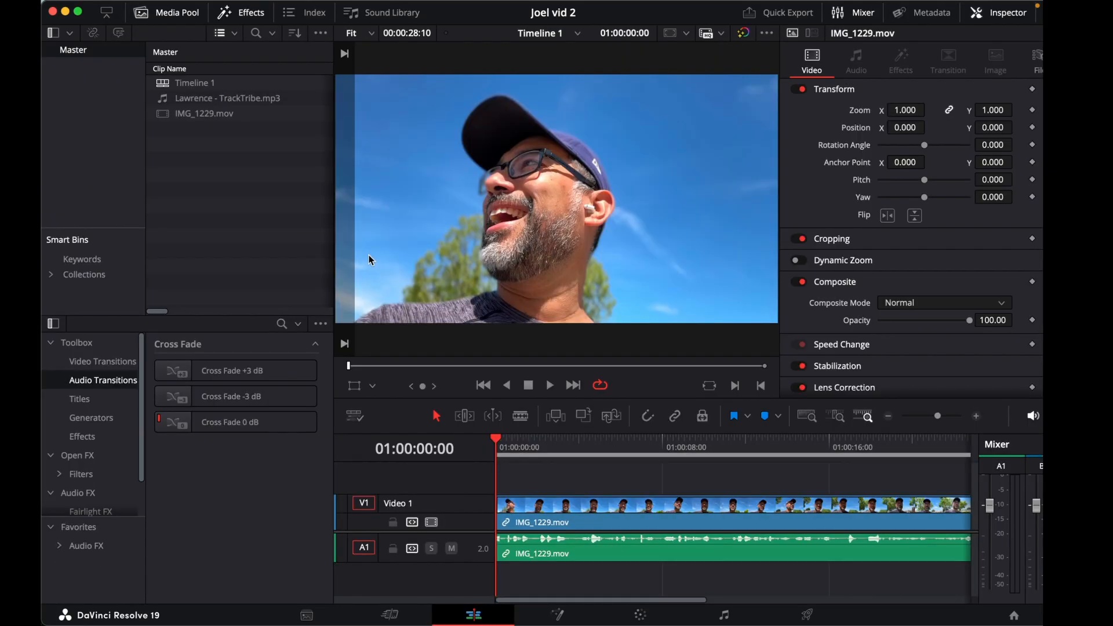
- Select the audio of IMG_1229.mov on the timeline and play it from the start to check its level
double_click(458, 506)
click(578, 555)
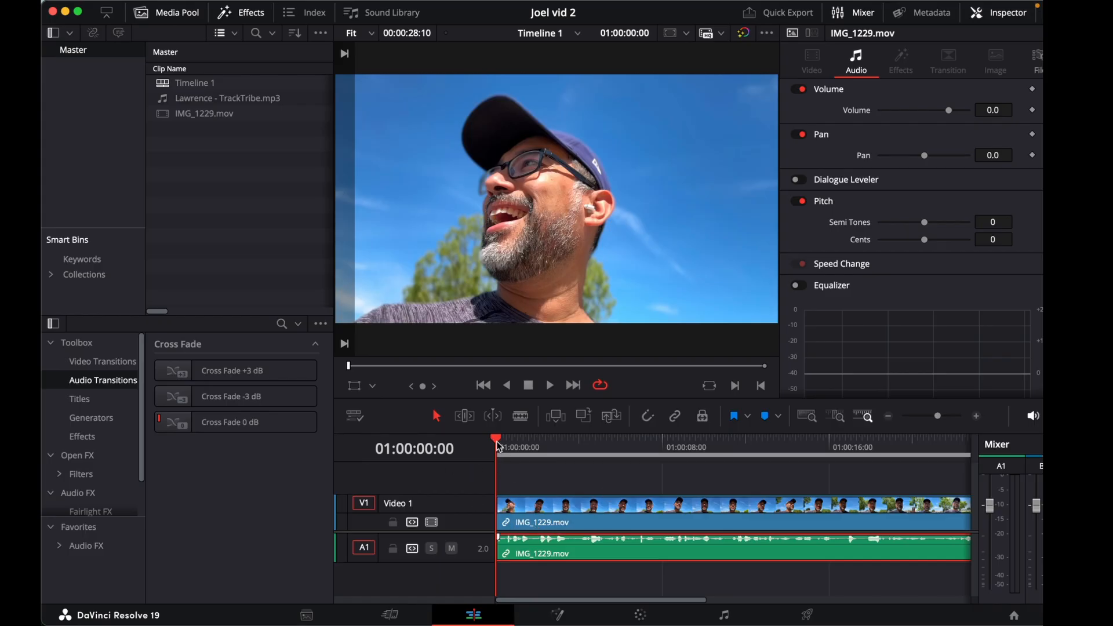
key(space)
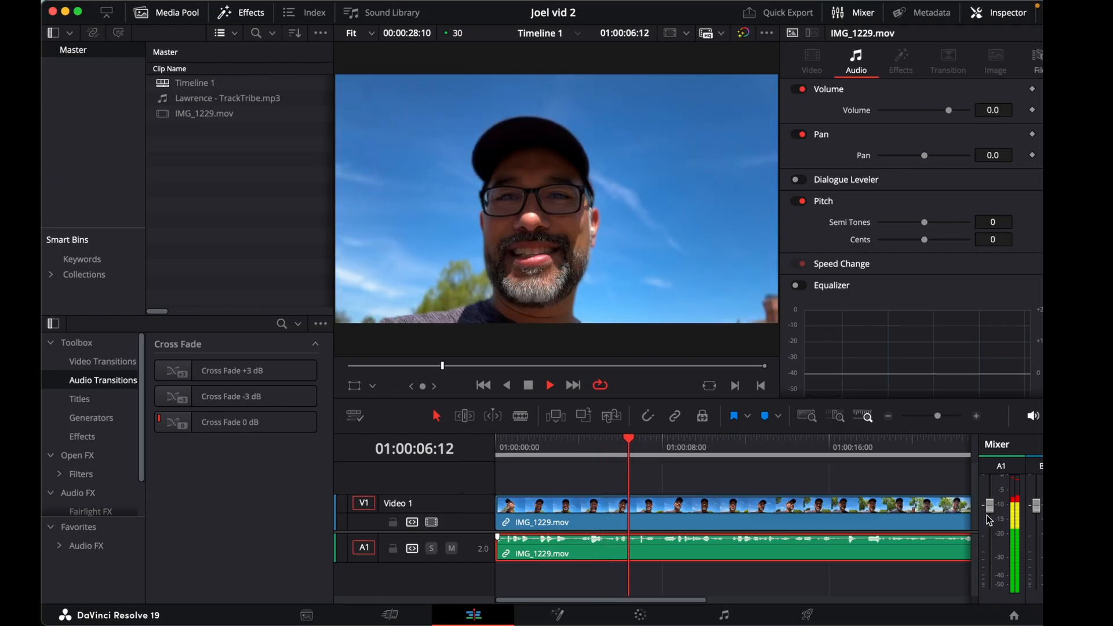
key(space)
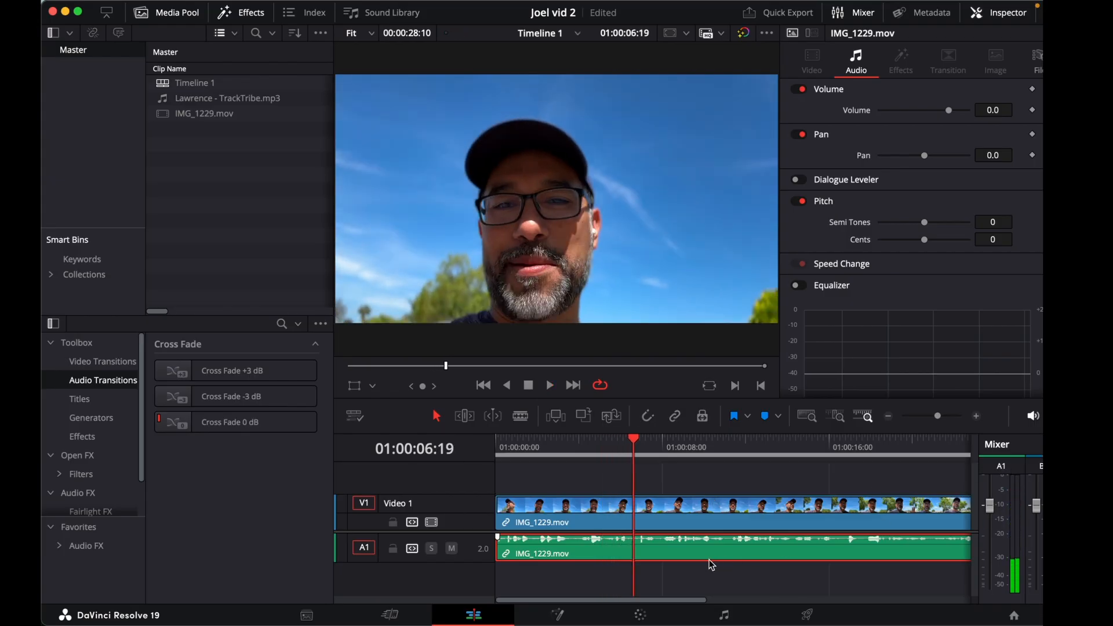
- Switch to the Fairlight page and move the playhead to 01:00:06:13
click(725, 617)
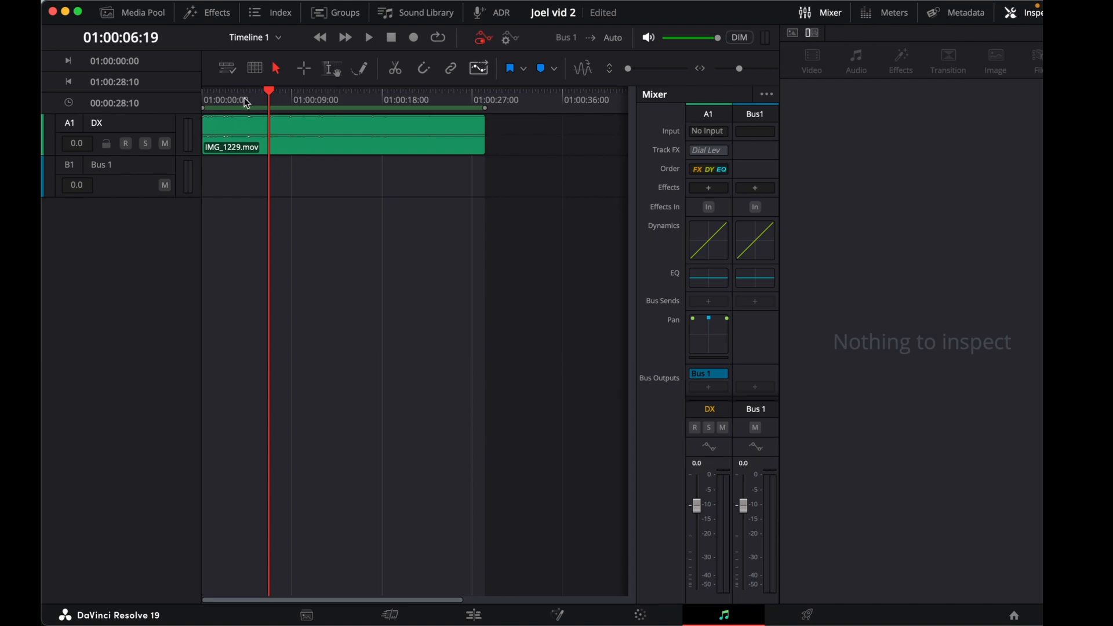
drag(249, 102, 267, 102)
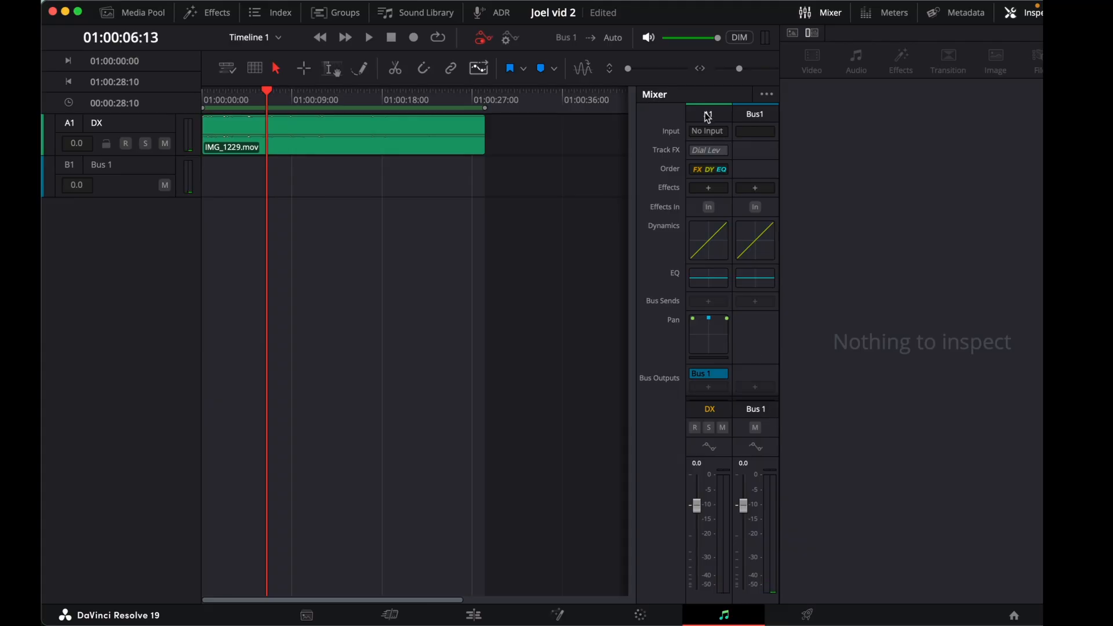
- Try the small track mixer layout and return to the full track mixer
click(767, 94)
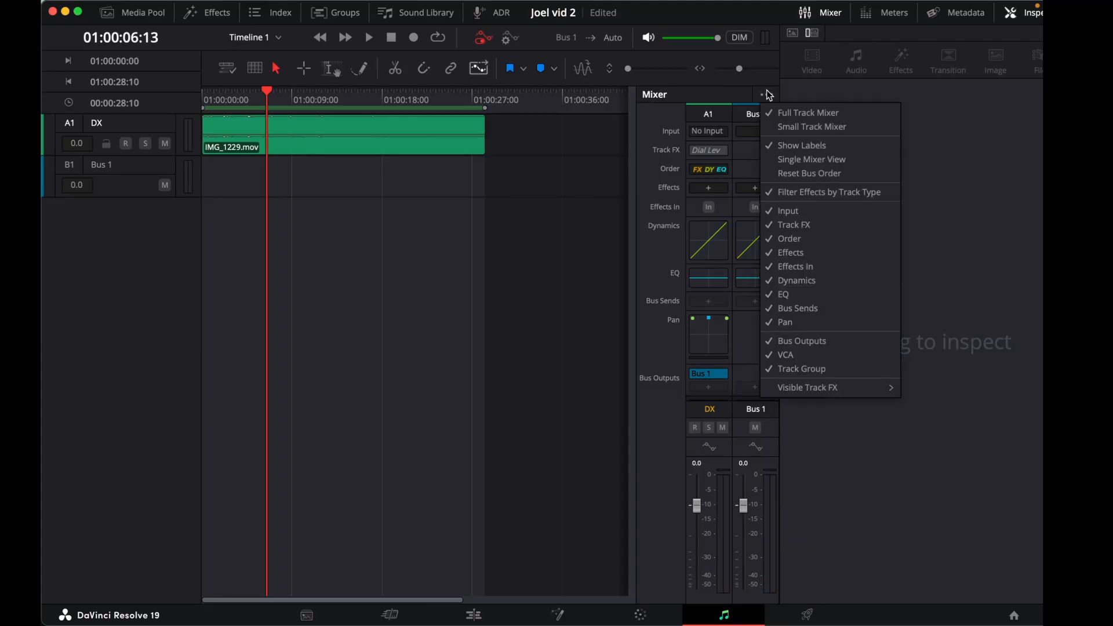
click(845, 127)
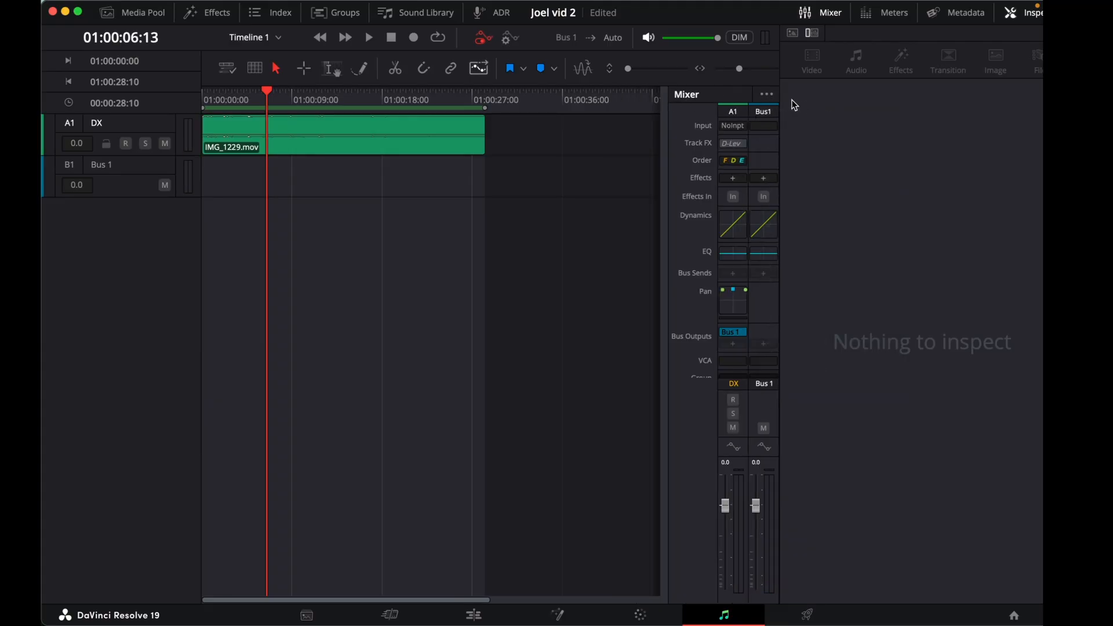
click(766, 94)
click(785, 111)
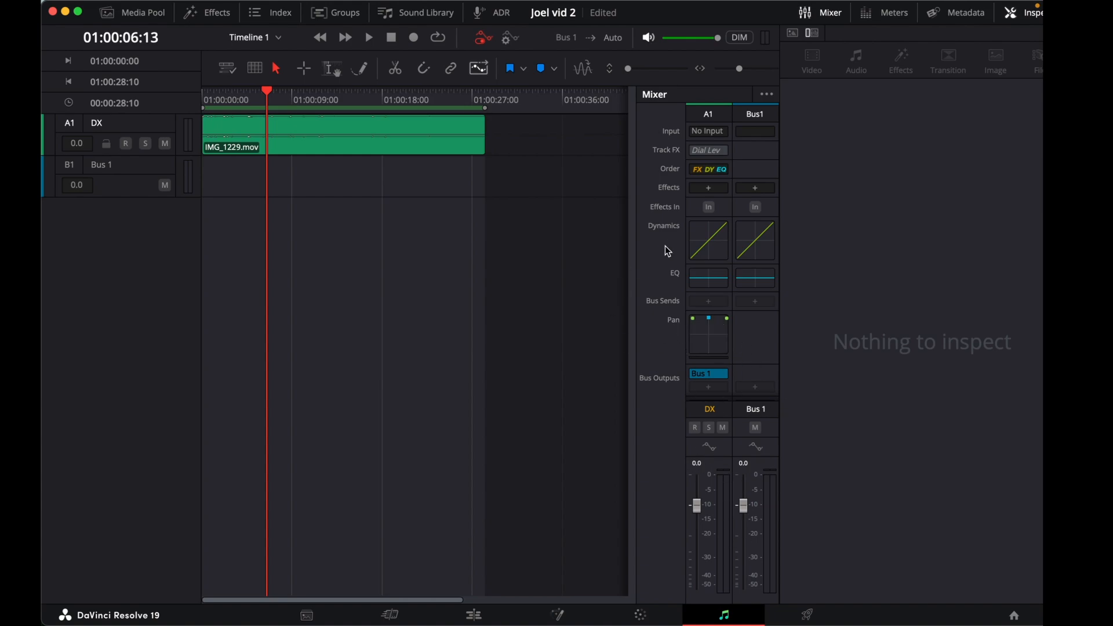
- Insert the VST equalizer Pro-Q 3 as an effect on audio track A1 (DX)
click(708, 189)
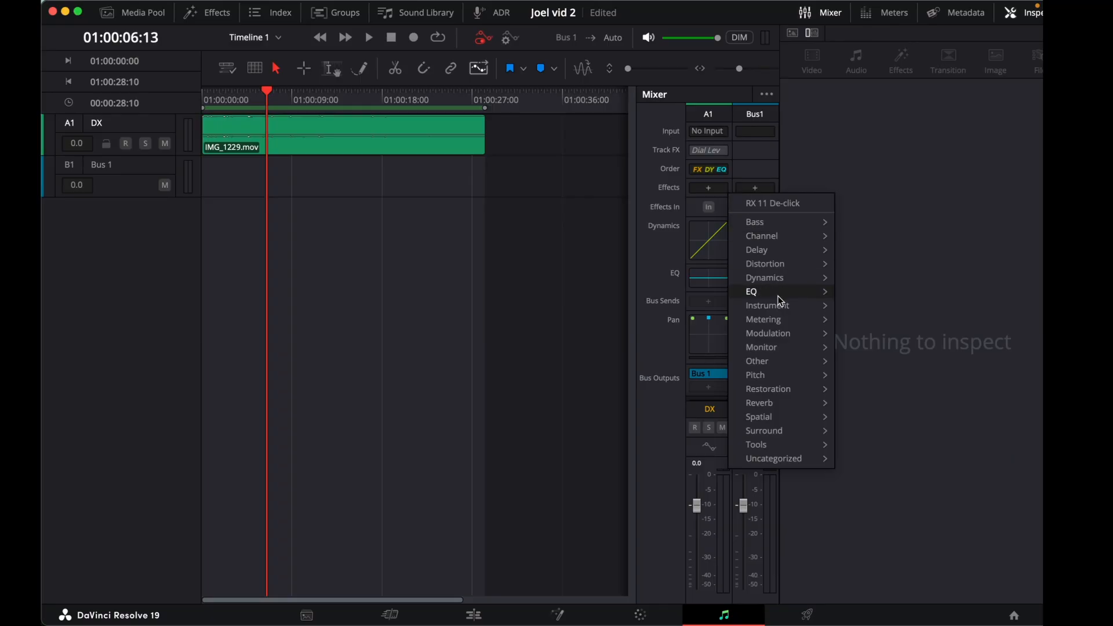
mouse_move(791, 296)
mouse_move(846, 296)
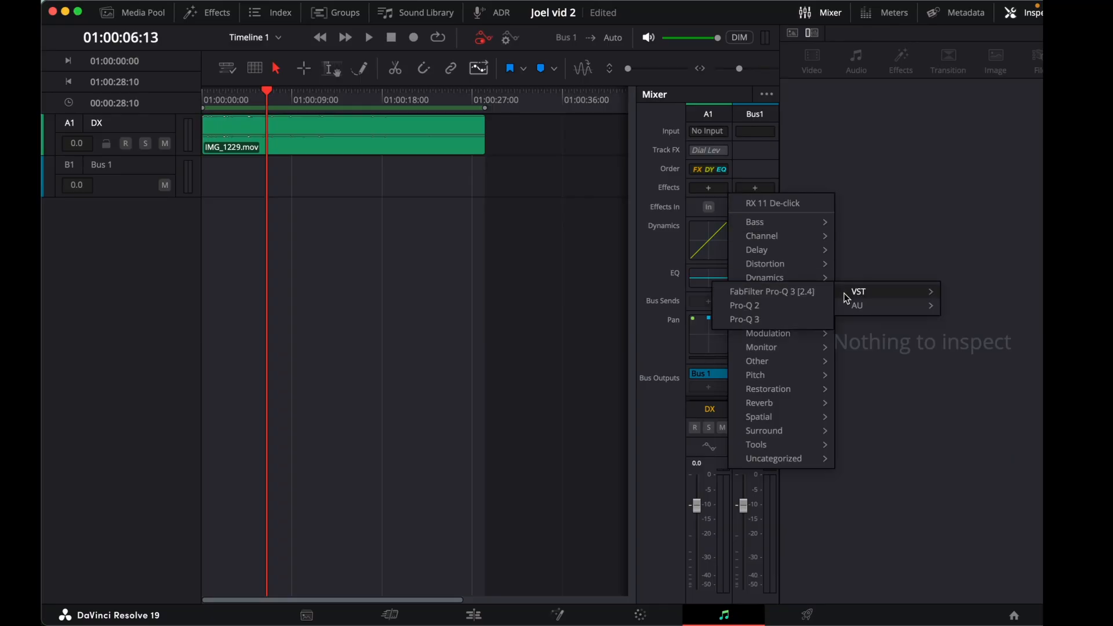
mouse_move(874, 307)
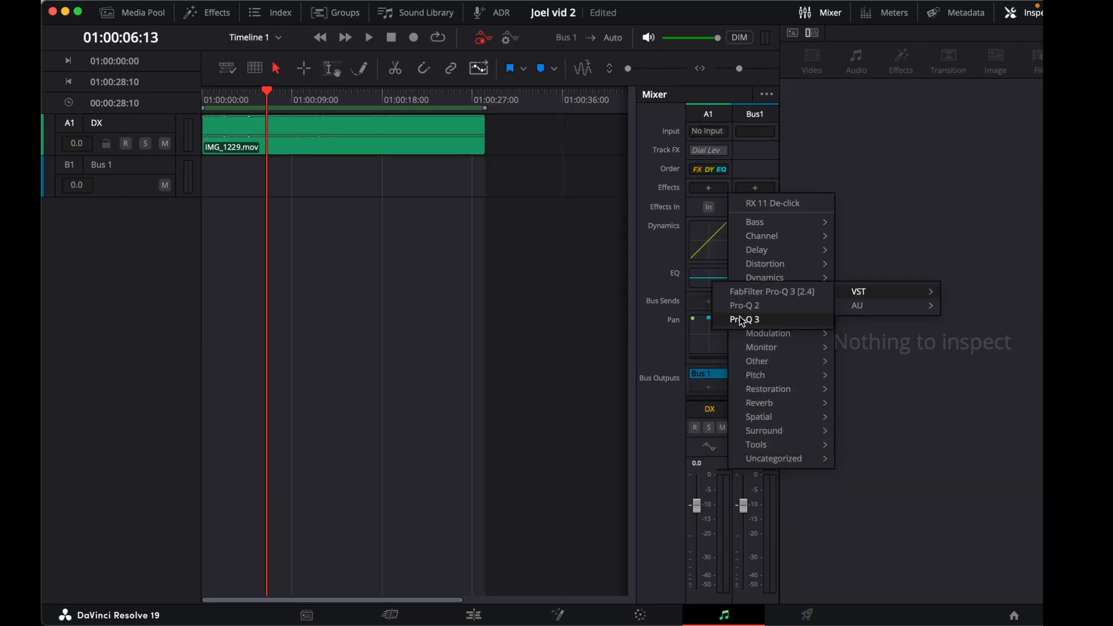
click(742, 320)
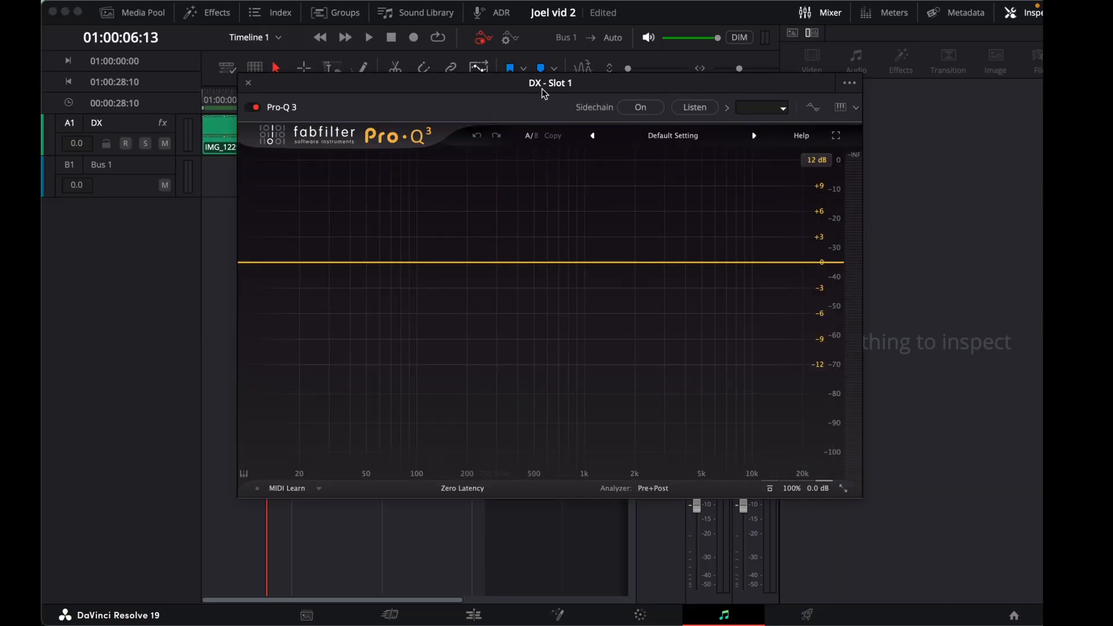
- Load the Flat 7 Bands preset in Pro-Q 3 and move the plug-in window off the track headers
click(674, 136)
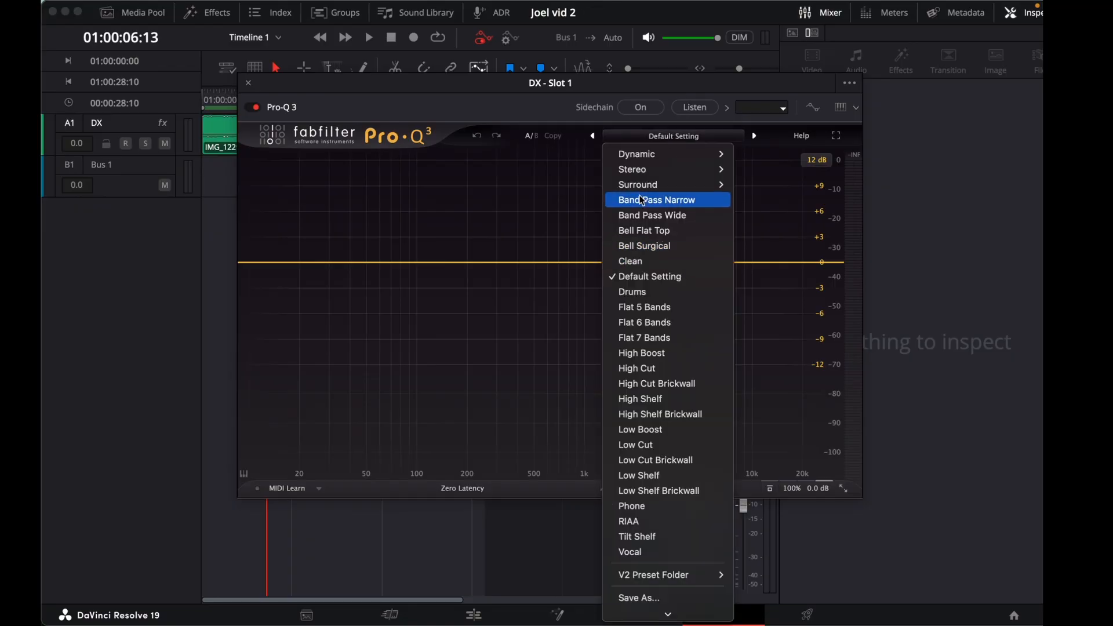
mouse_move(659, 191)
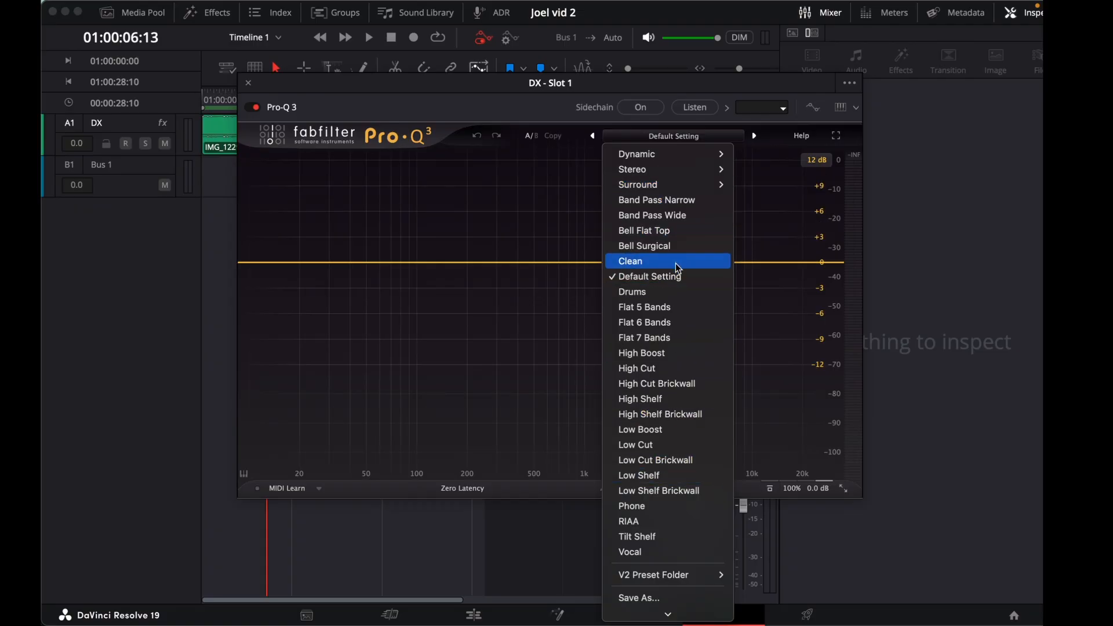
click(643, 342)
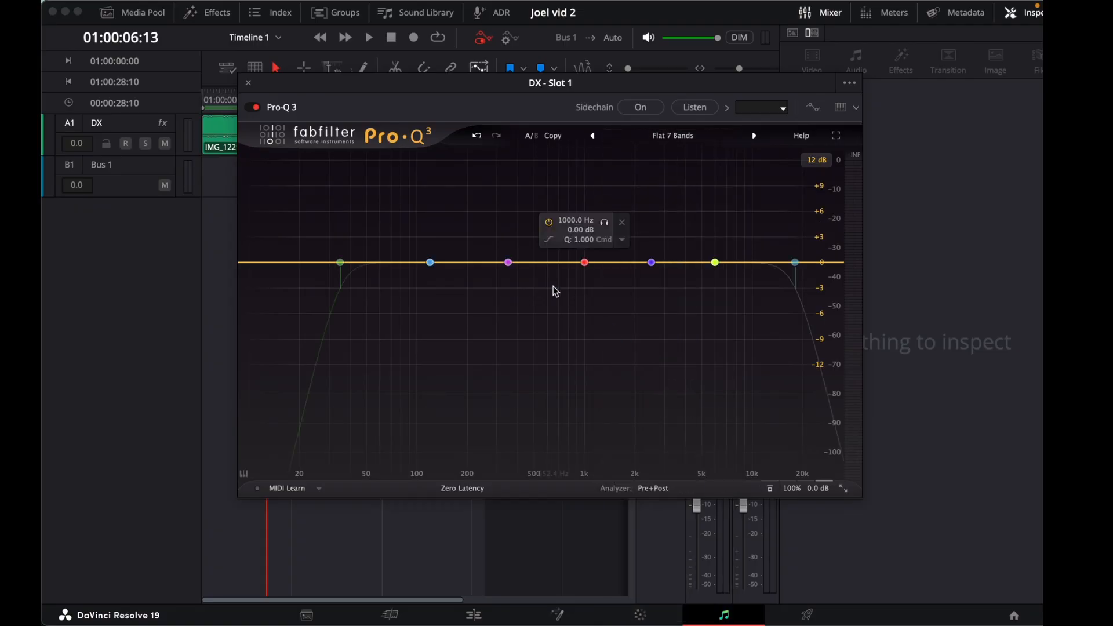
drag(481, 85, 602, 111)
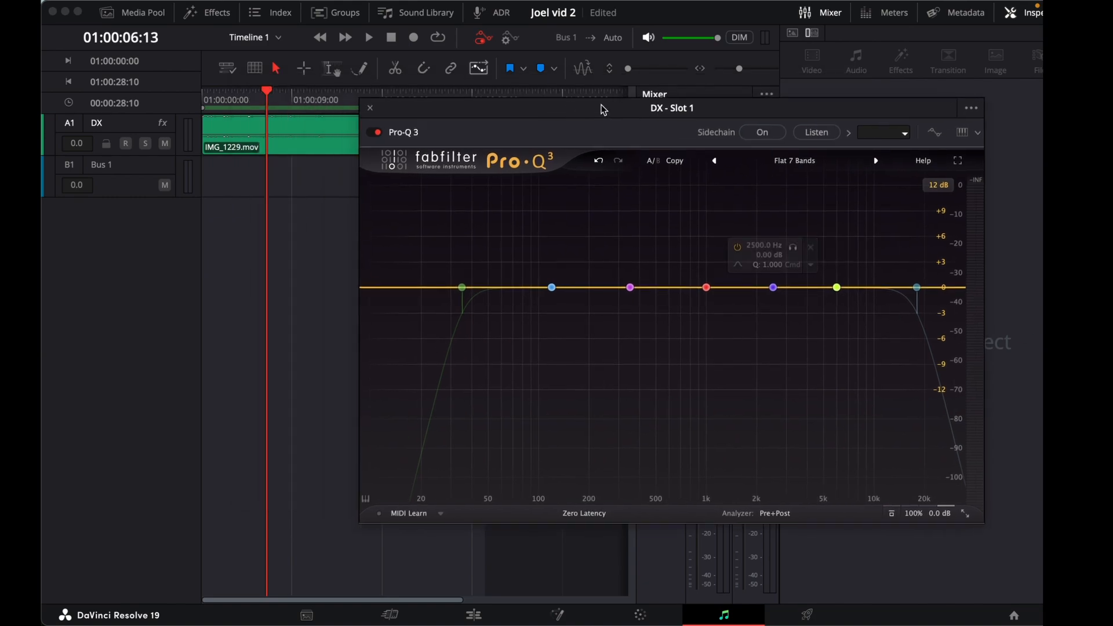
- Enable the low cut band of the equalizer and raise its frequency to about 90 Hz while listening to the track
key(space)
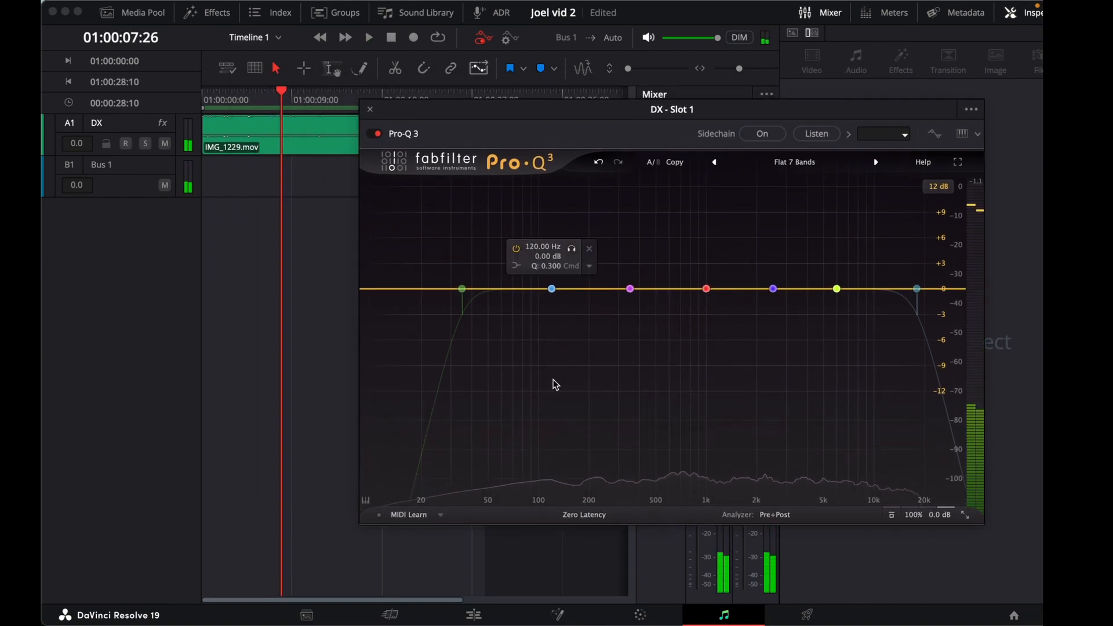
double_click(482, 289)
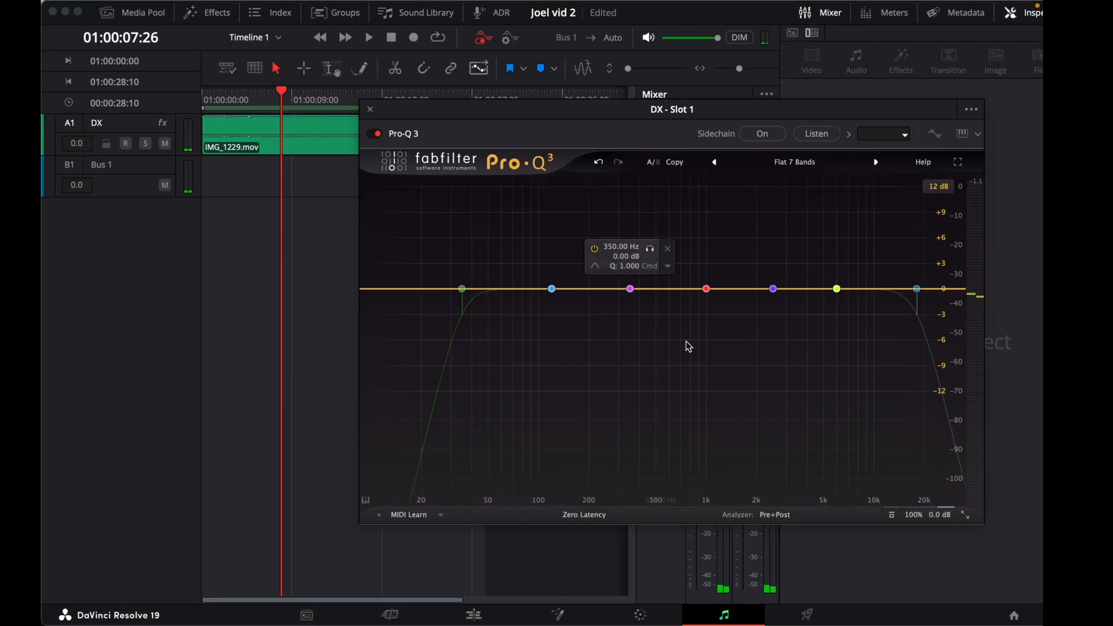
click(463, 290)
click(426, 249)
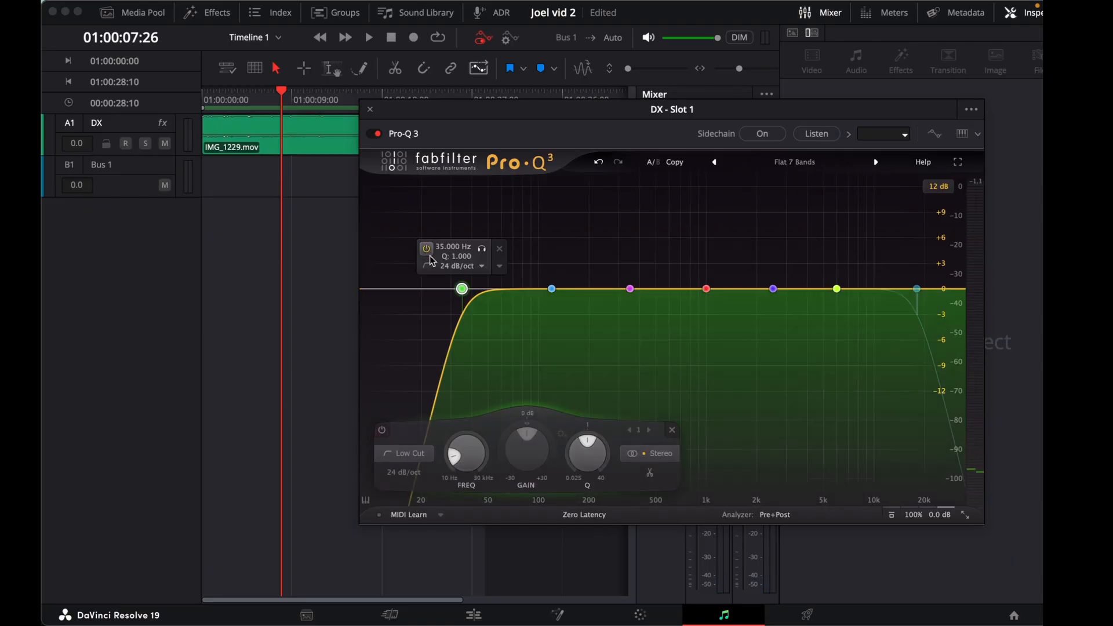
key(space)
drag(463, 291, 533, 295)
key(space)
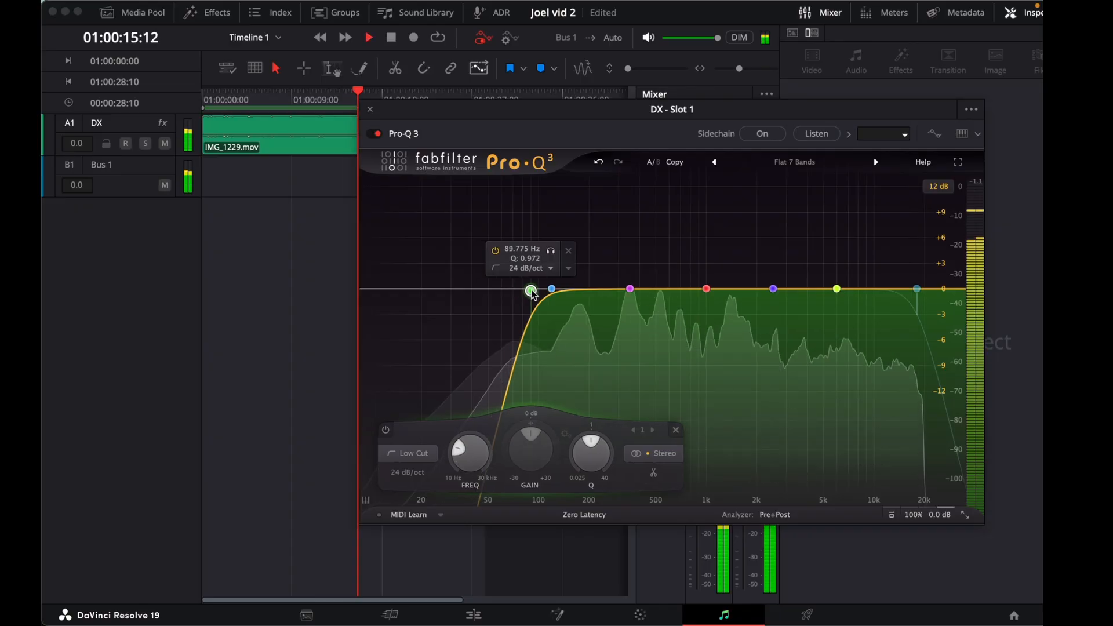
key(space)
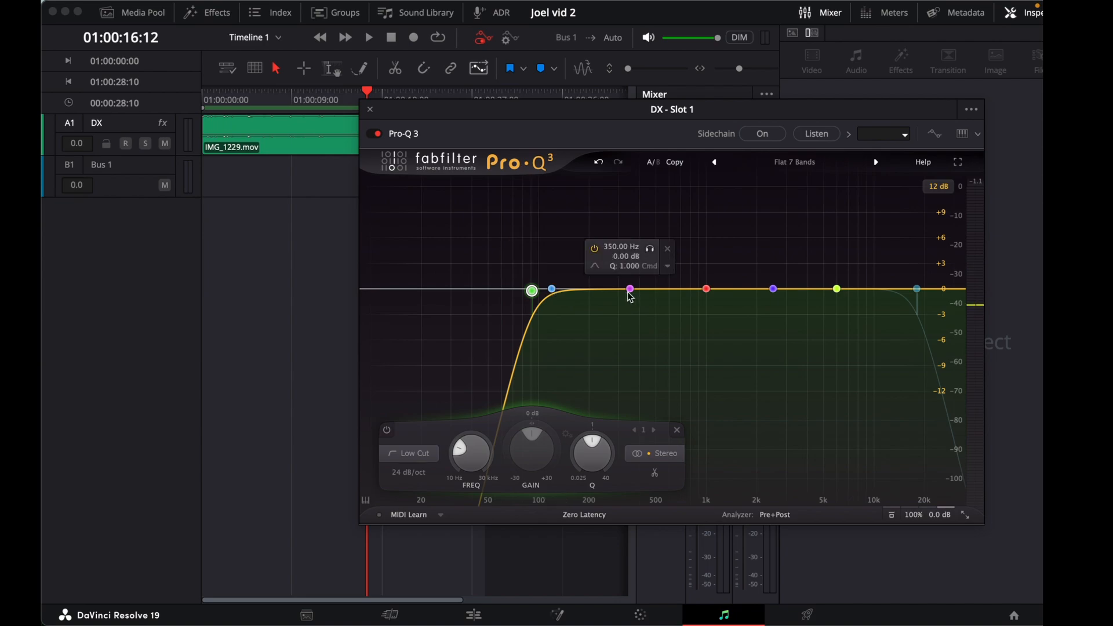
- Shift the 350 Hz bell band to about 479 Hz with a 1.51 dB cut and a Q of 1.451
key(space)
drag(630, 294, 659, 305)
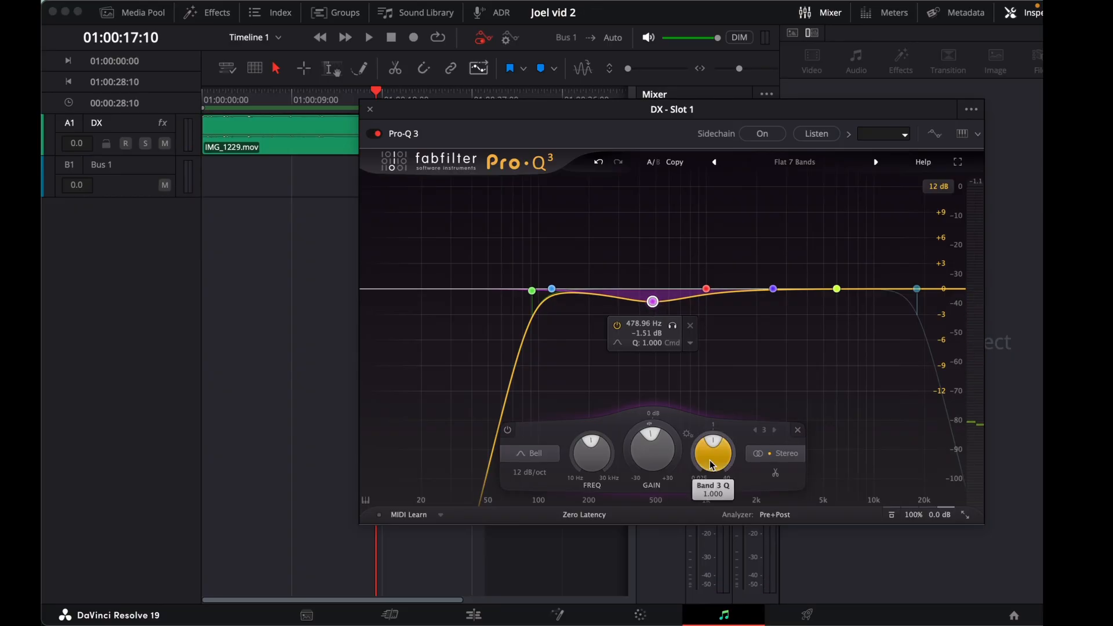
drag(705, 462, 706, 448)
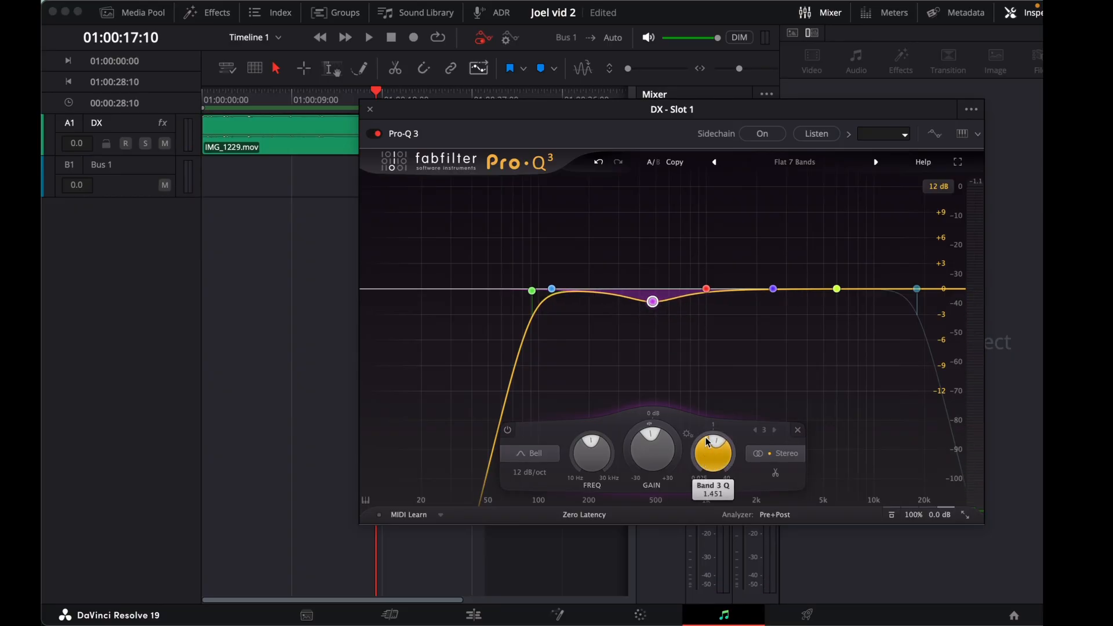
- Change the low shelf band to a bell boosting about 1.2 dB near 140 Hz and adjust its Q while listening
drag(552, 281, 559, 275)
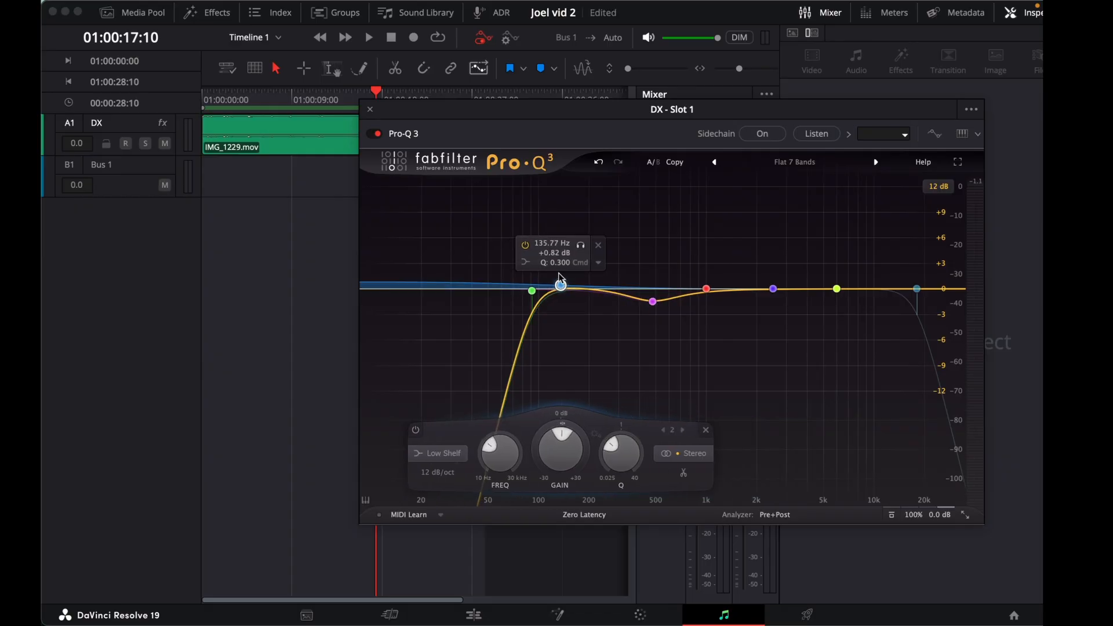
click(439, 453)
click(435, 320)
drag(621, 449, 619, 390)
key(space)
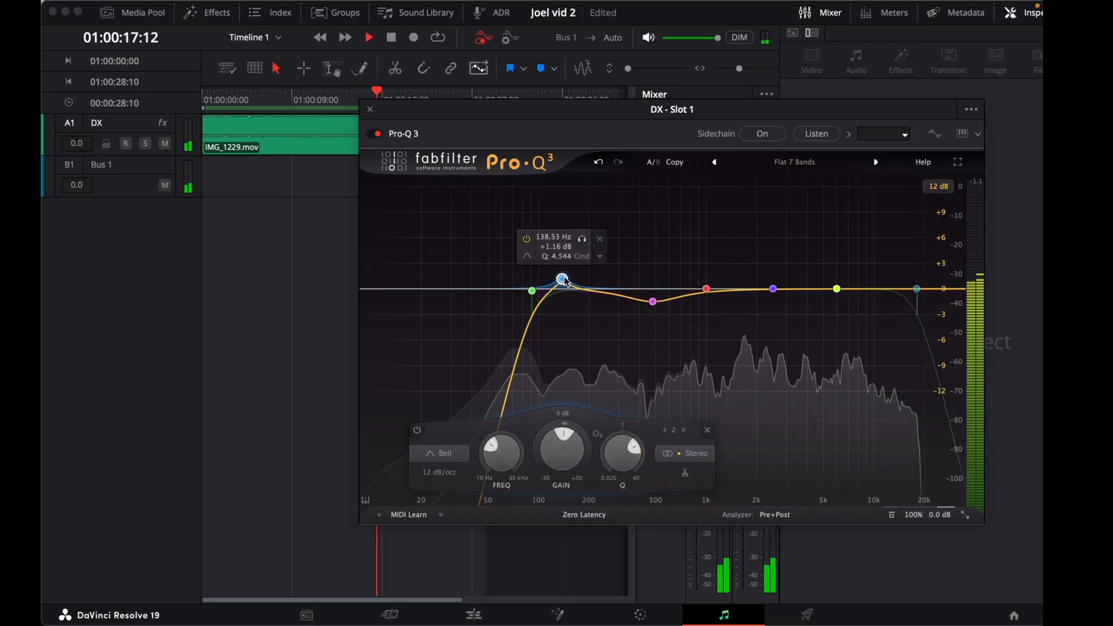
drag(564, 281, 555, 280)
key(space)
drag(605, 451, 599, 467)
- Raise the low cut frequency to about 100 Hz and play the track to check it
mouse_move(552, 278)
mouse_down()
mouse_move(564, 280)
mouse_move(538, 290)
mouse_up()
key(space)
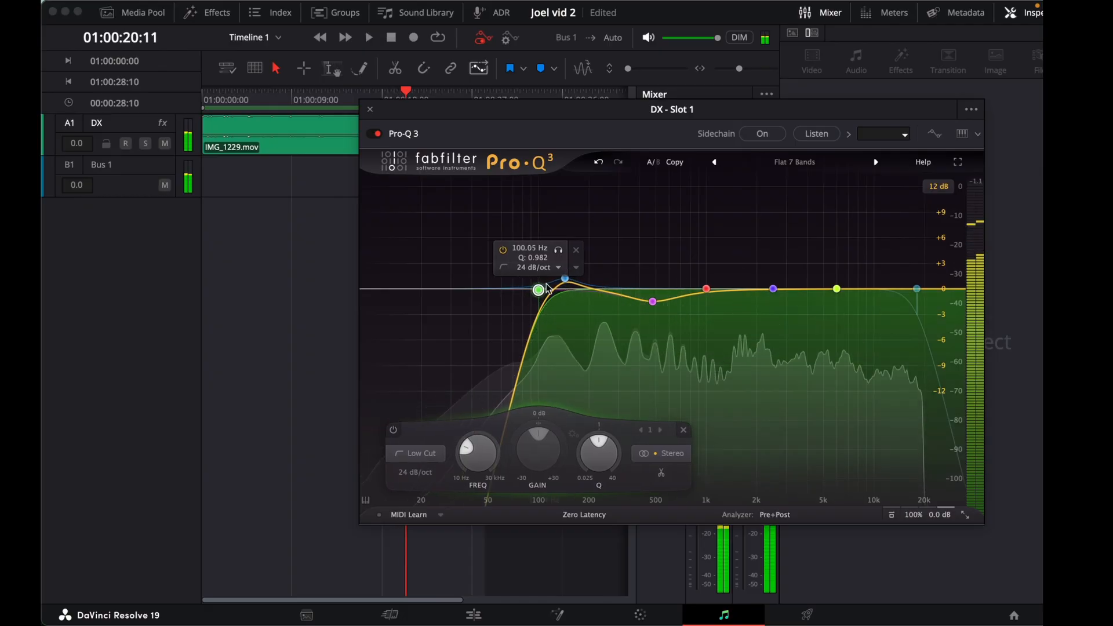
key(space)
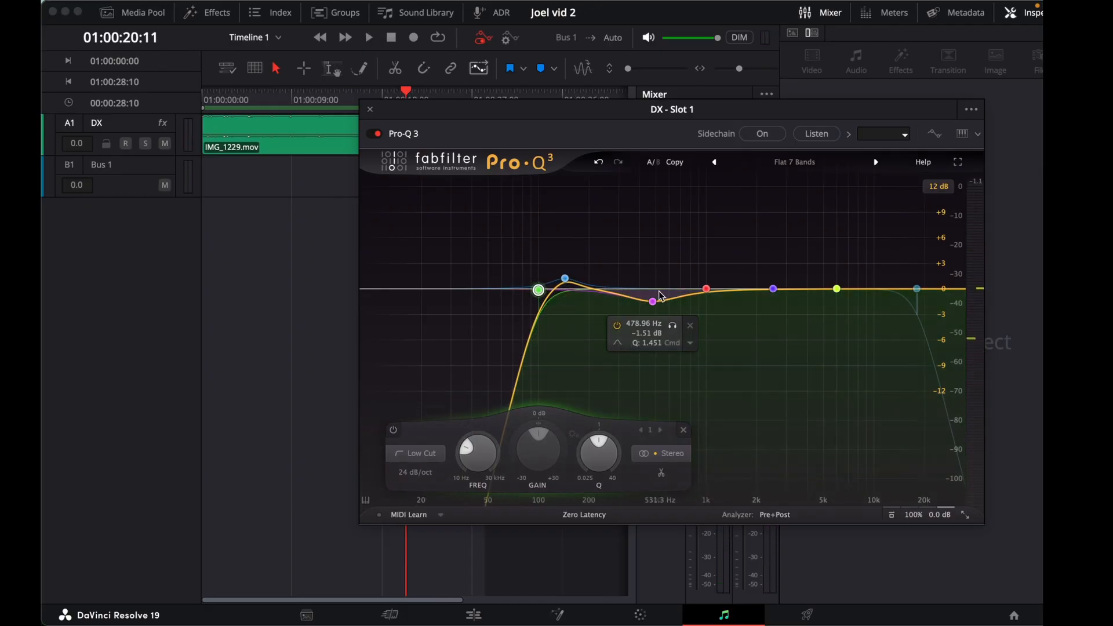
- Change the high shelf band to a bell boosting 1.42 dB at about 9375 Hz with a Q of 2.583
click(838, 291)
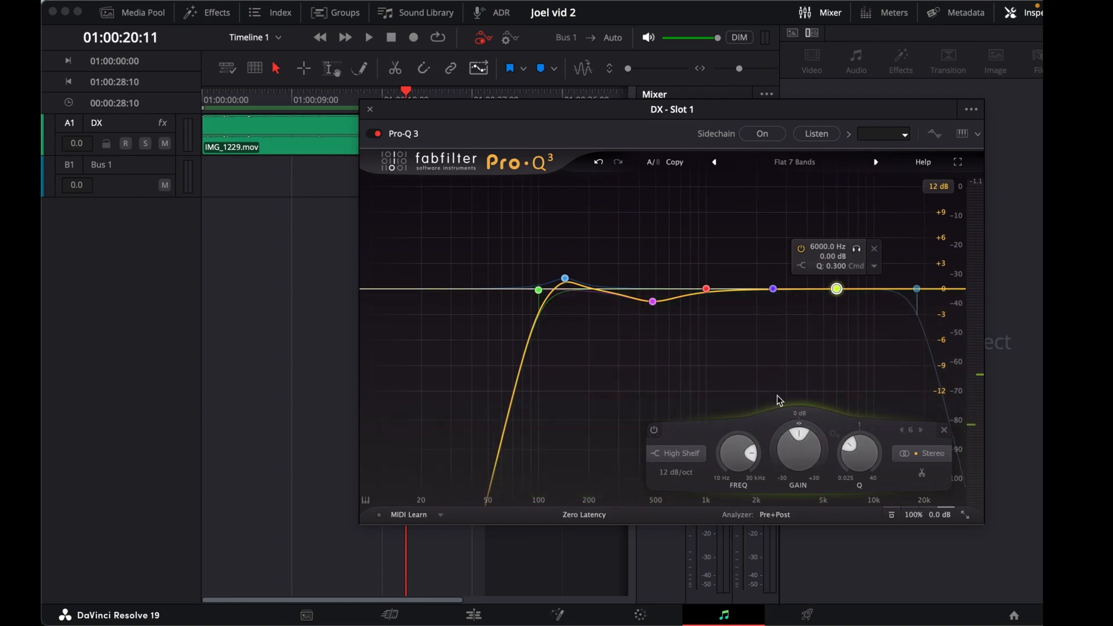
click(676, 453)
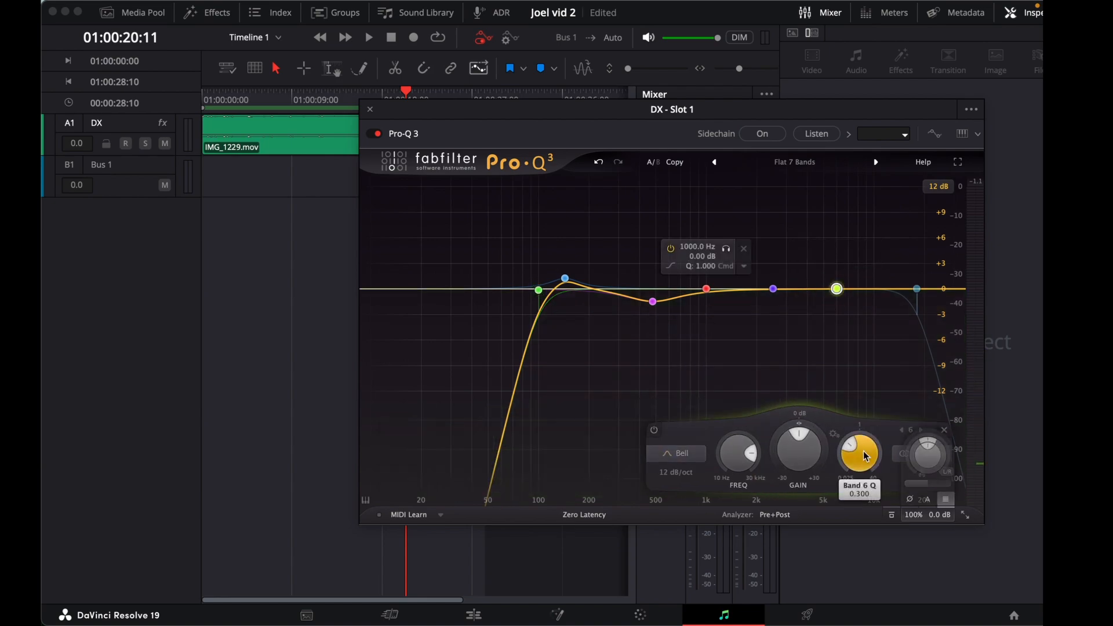
drag(852, 440, 861, 411)
drag(835, 283, 863, 290)
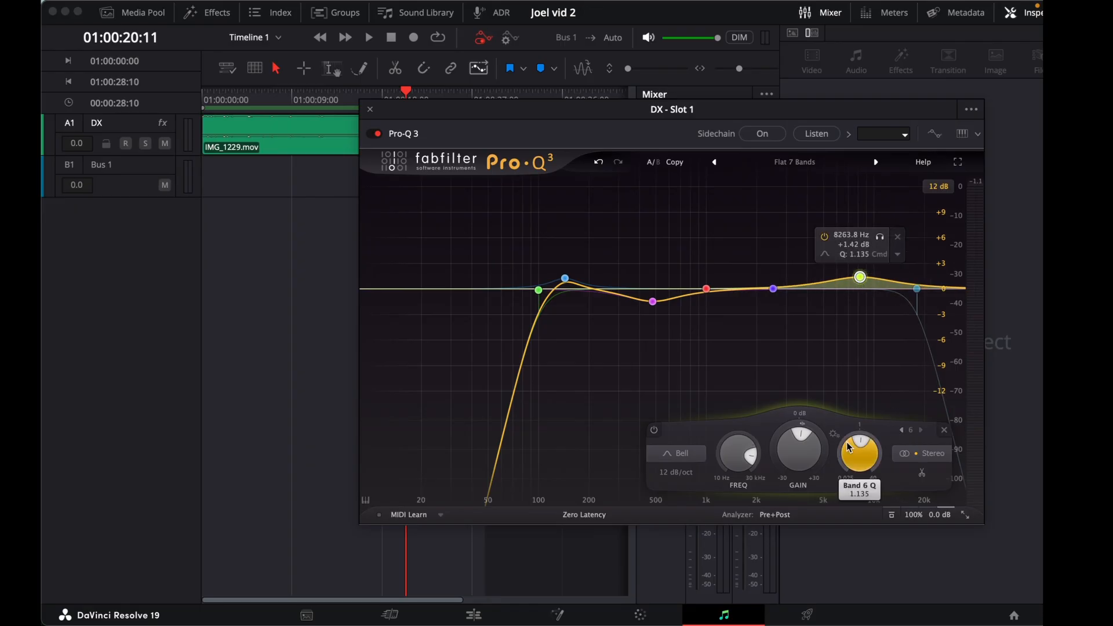
drag(849, 447, 854, 419)
key(space)
drag(861, 277, 871, 277)
key(space)
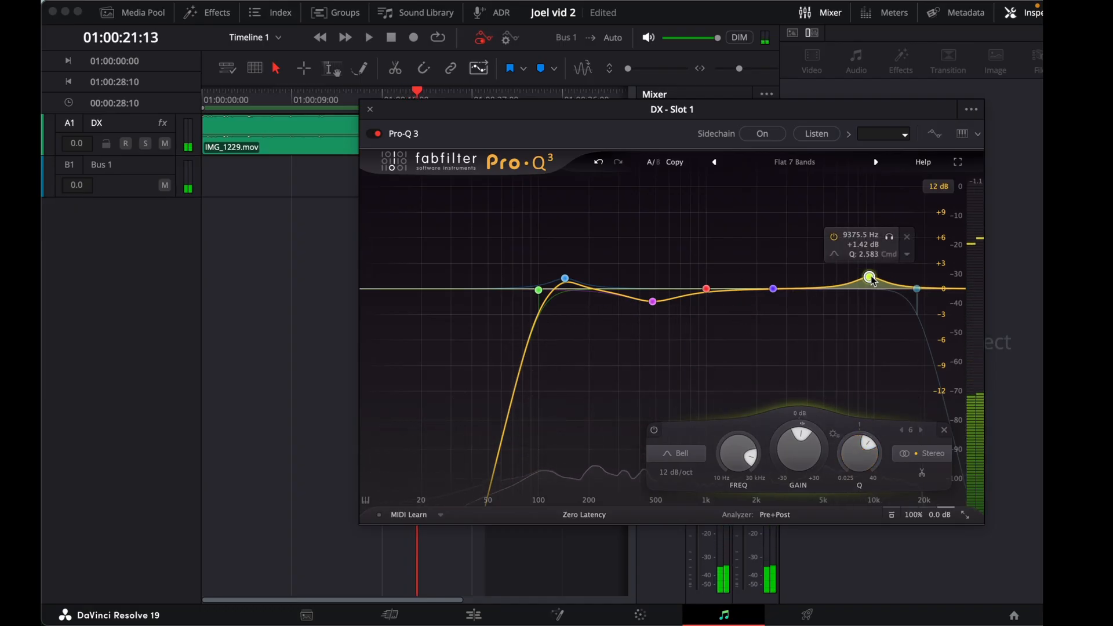
- Refine the high bell band to about 8989 Hz with a 1.68 dB boost and a Q of 5.421 while listening
key(space)
mouse_move(873, 282)
mouse_down()
mouse_move(874, 270)
mouse_move(855, 273)
mouse_up()
key(space)
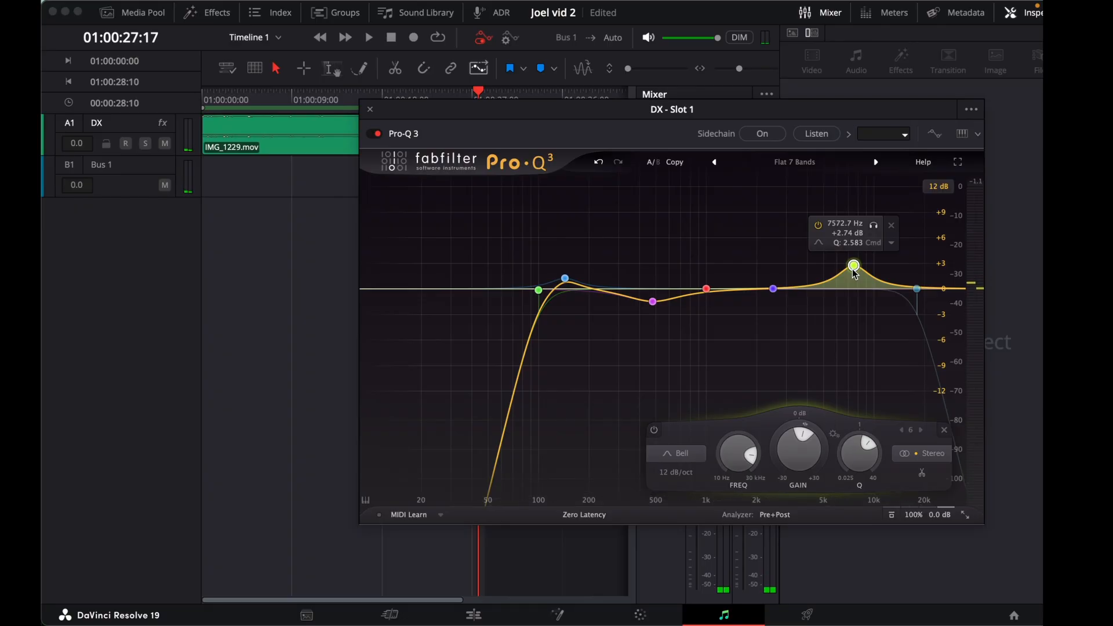
drag(854, 266, 860, 266)
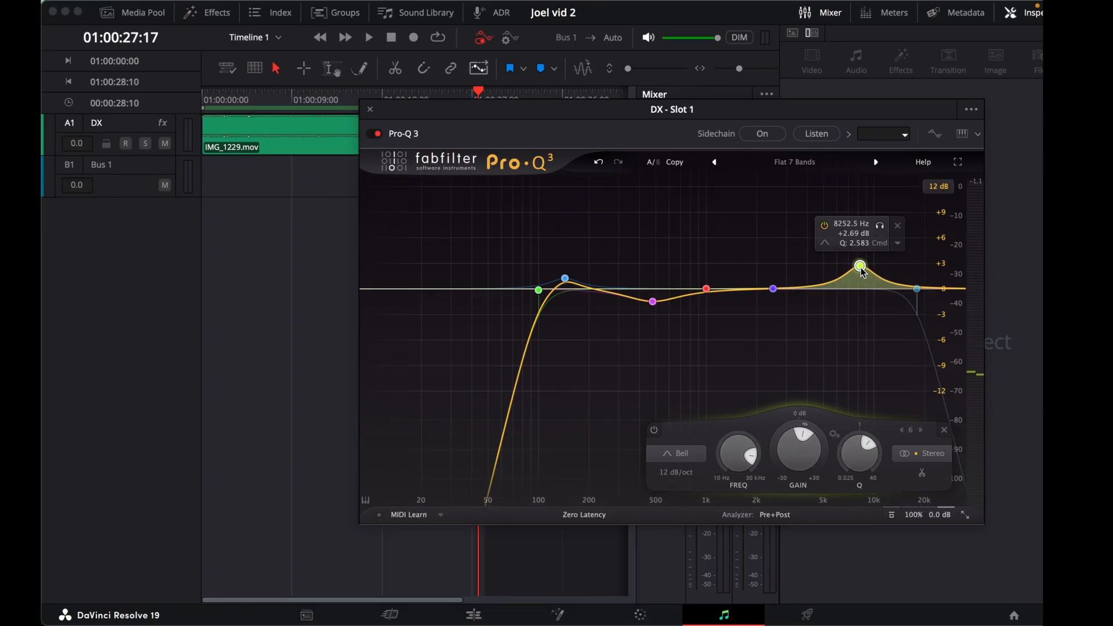
mouse_move(849, 439)
mouse_down()
mouse_move(845, 450)
mouse_move(850, 434)
mouse_up()
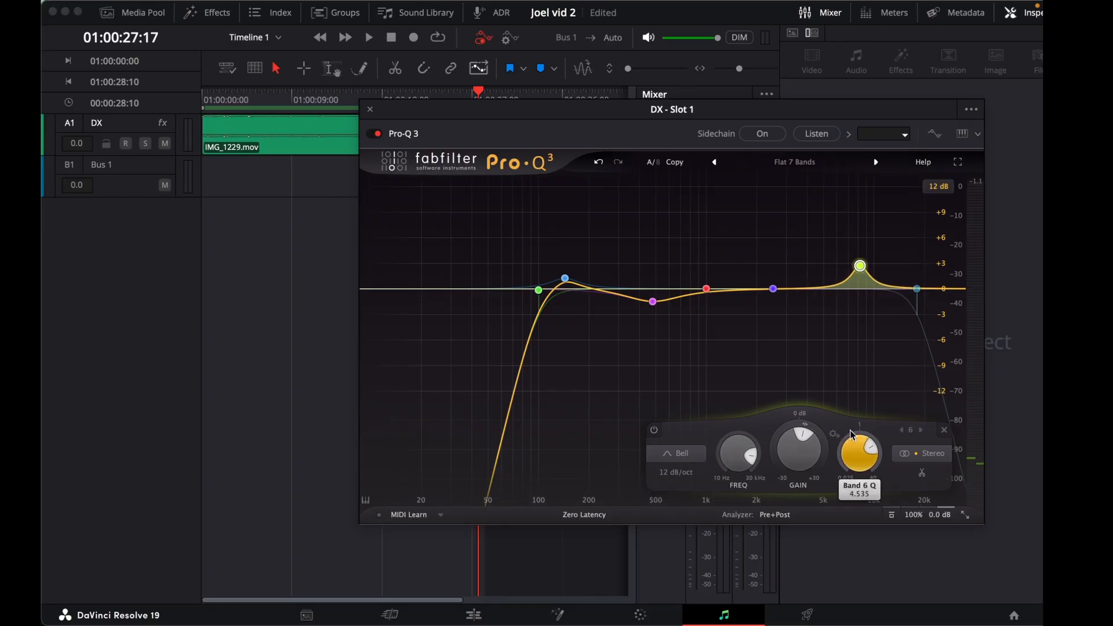
drag(861, 266, 867, 276)
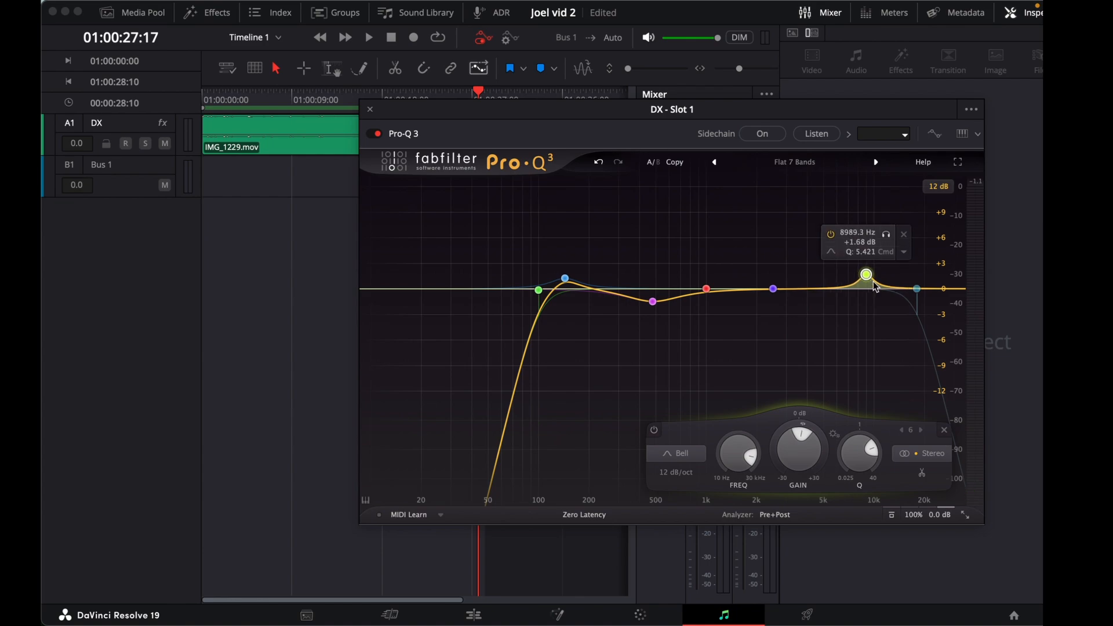
- Raise the high cut band's frequency above 18000 Hz and play the track to check it
click(918, 289)
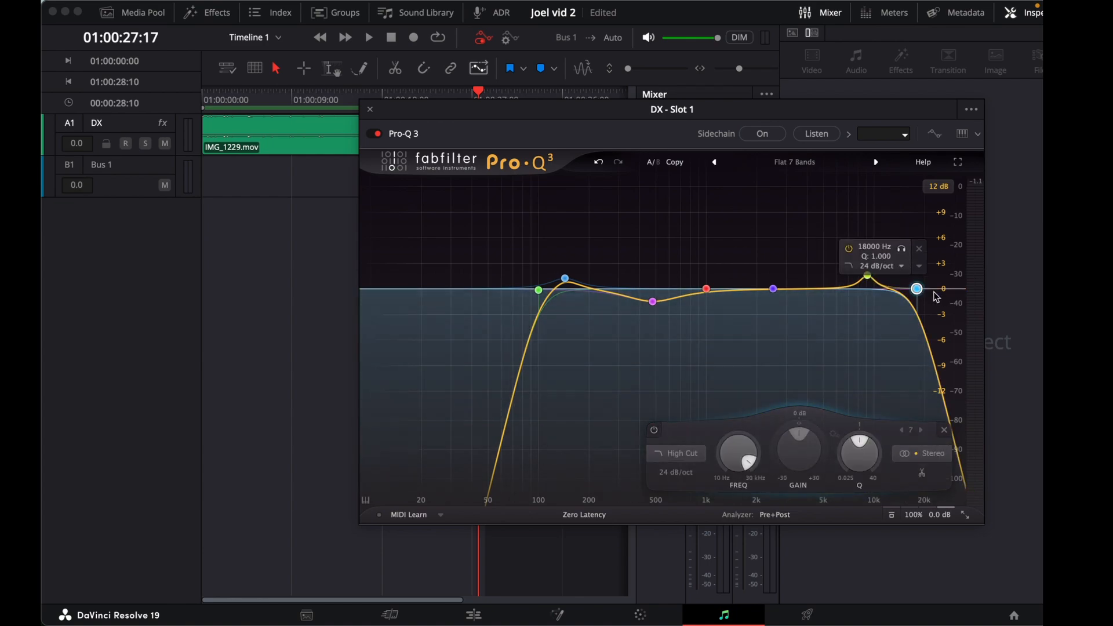
drag(917, 288, 932, 288)
key(space)
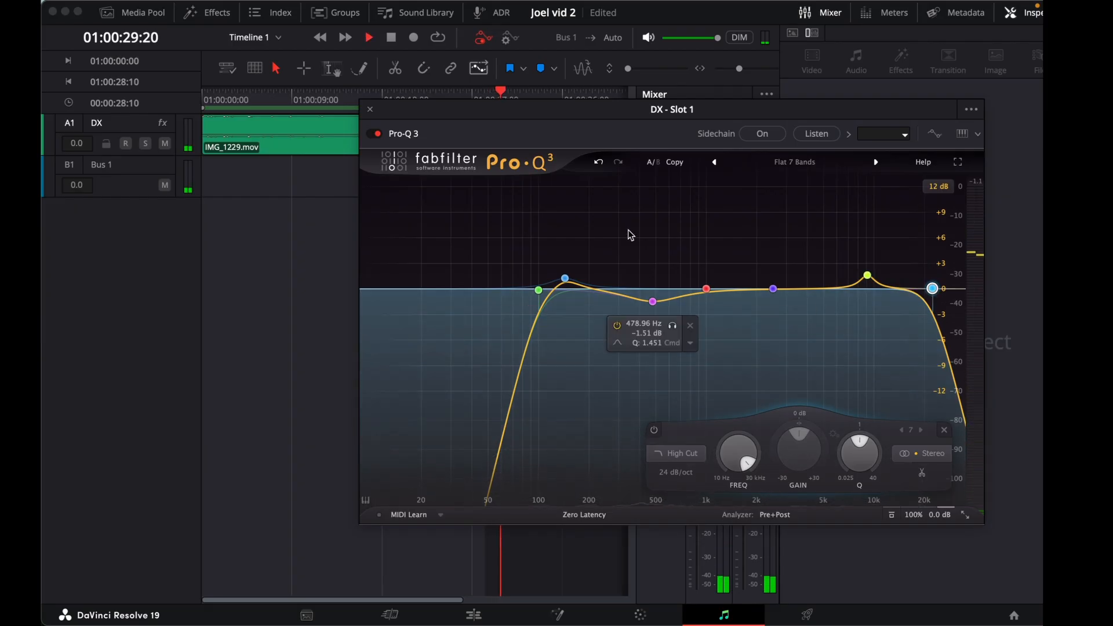
key(space)
- Return the playhead to the start of IMG_1229.mov and reposition the Pro-Q 3 window so the timeline and mixer effects are uncovered
click(300, 100)
key(super+minus)
key(super+minus)
key(super+minus)
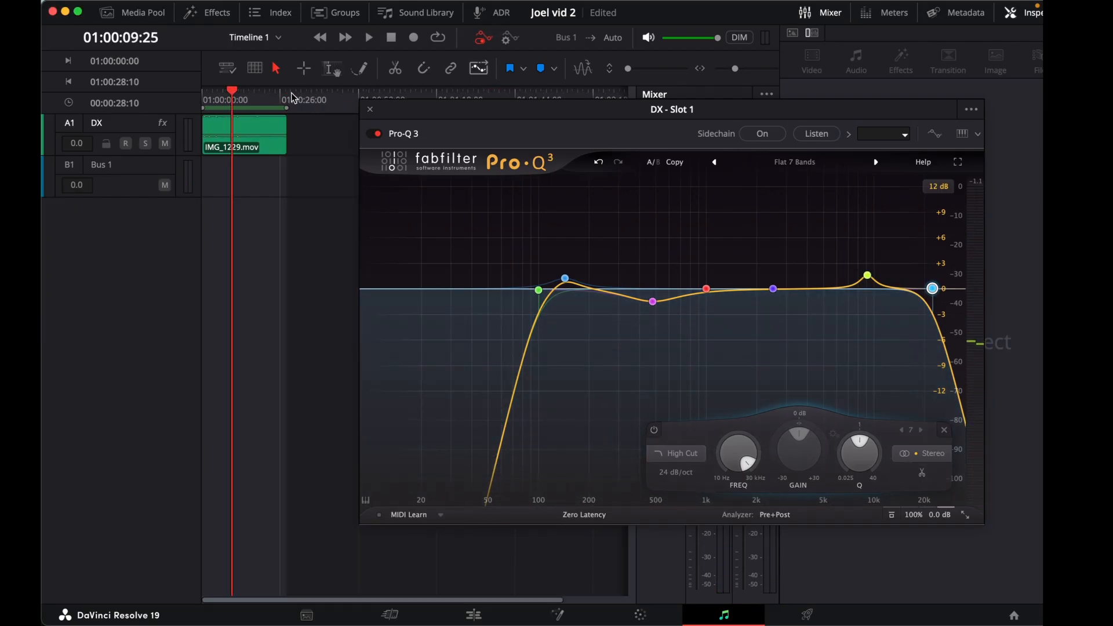
drag(220, 95, 194, 93)
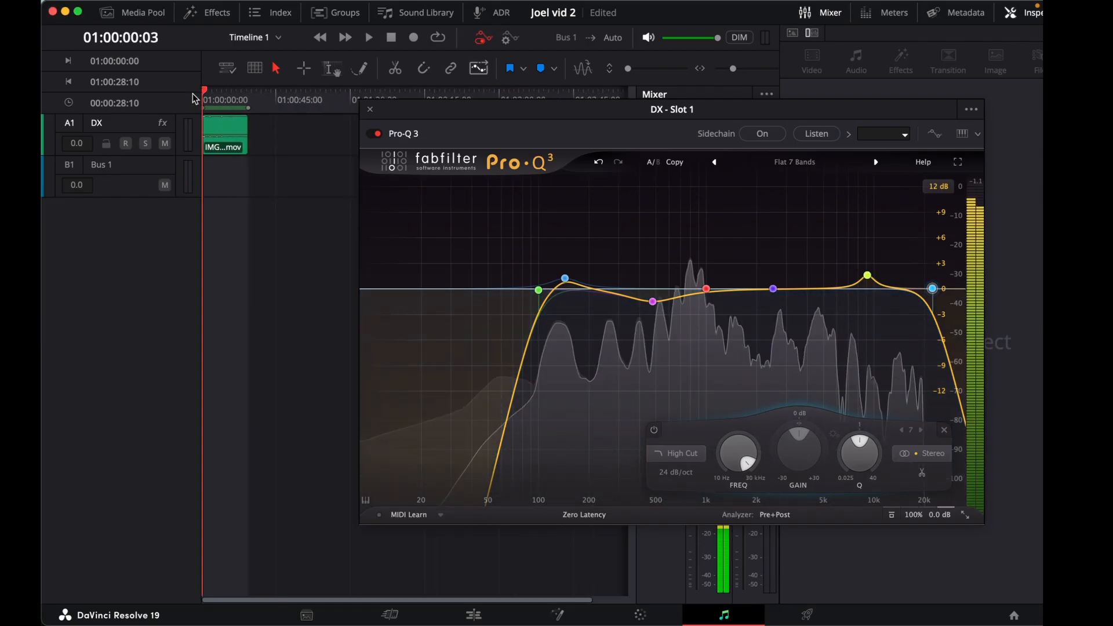
key(super+equal)
key(super+equal)
key(super+equal)
key(super+equal)
click(420, 114)
drag(427, 111, 291, 204)
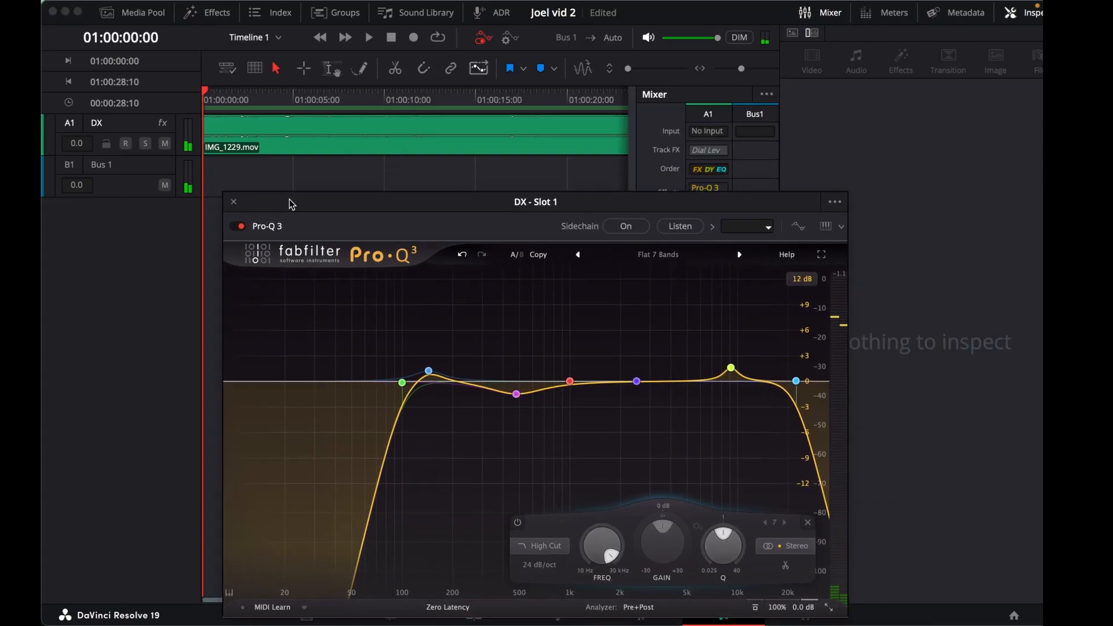
key(super+equal)
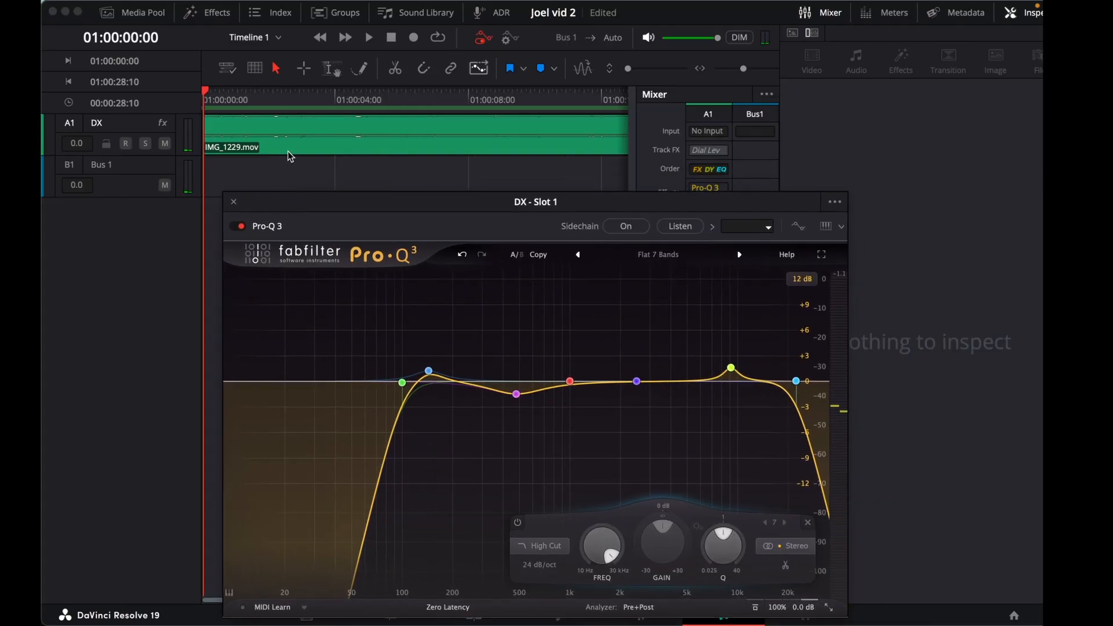
key(super+equal)
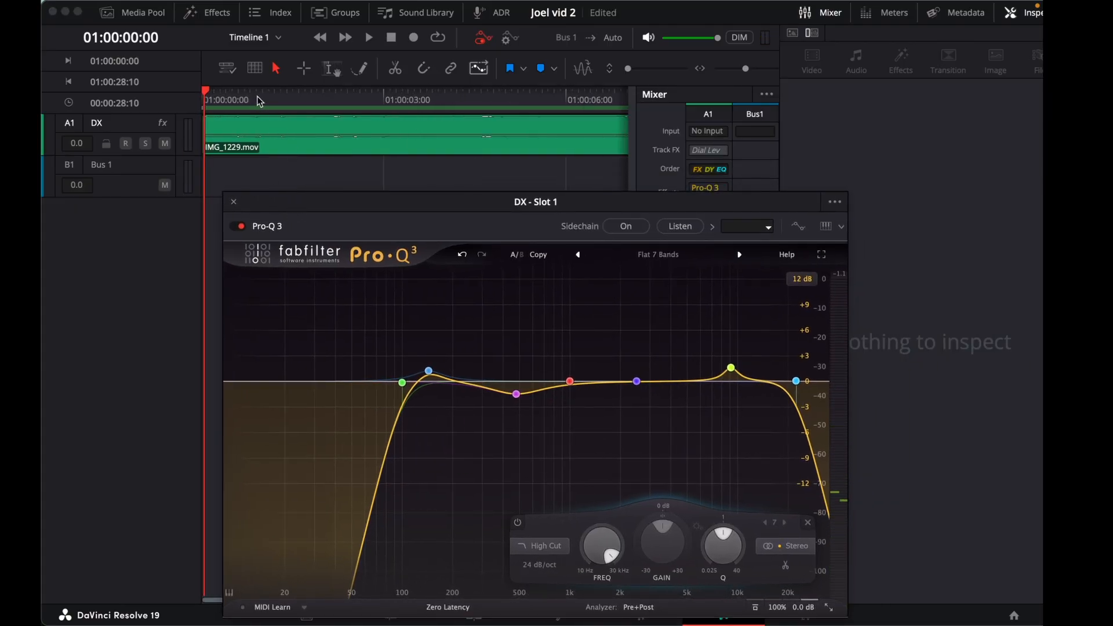
- Play the opening of the clip to check the equalized dialogue and close the Pro-Q 3 window
key(super+minus)
key(super+minus)
key(super+minus)
key(super+minus)
key(super+minus)
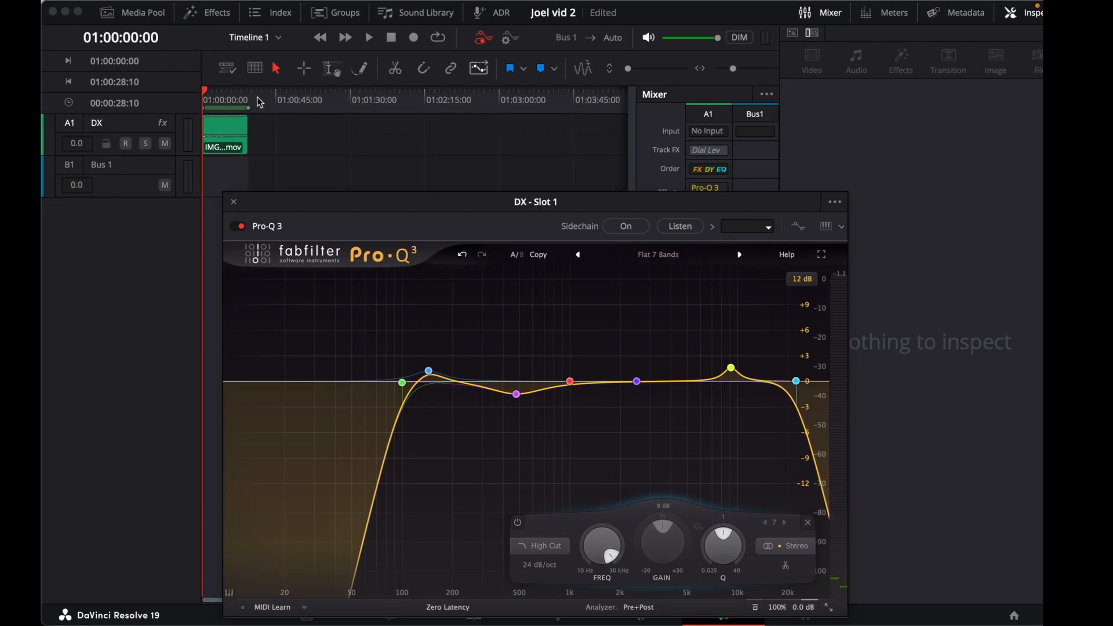
key(super+equal)
key(super+equal)
key(super+equal)
key(super+equal)
key(super+equal)
key(super+equal)
key(super+equal)
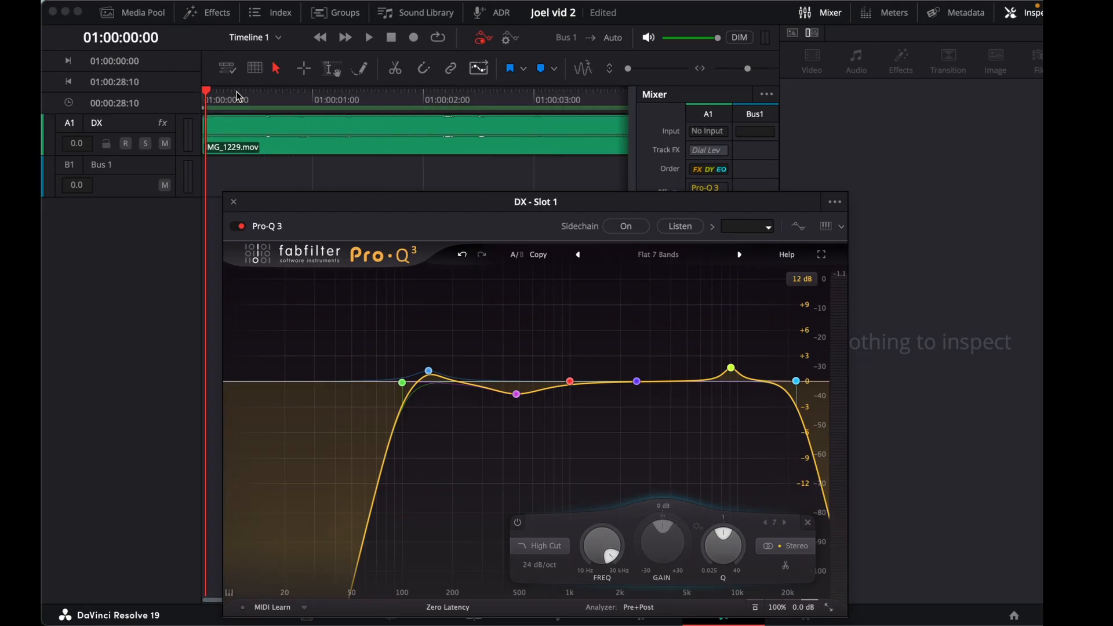
click(228, 95)
key(space)
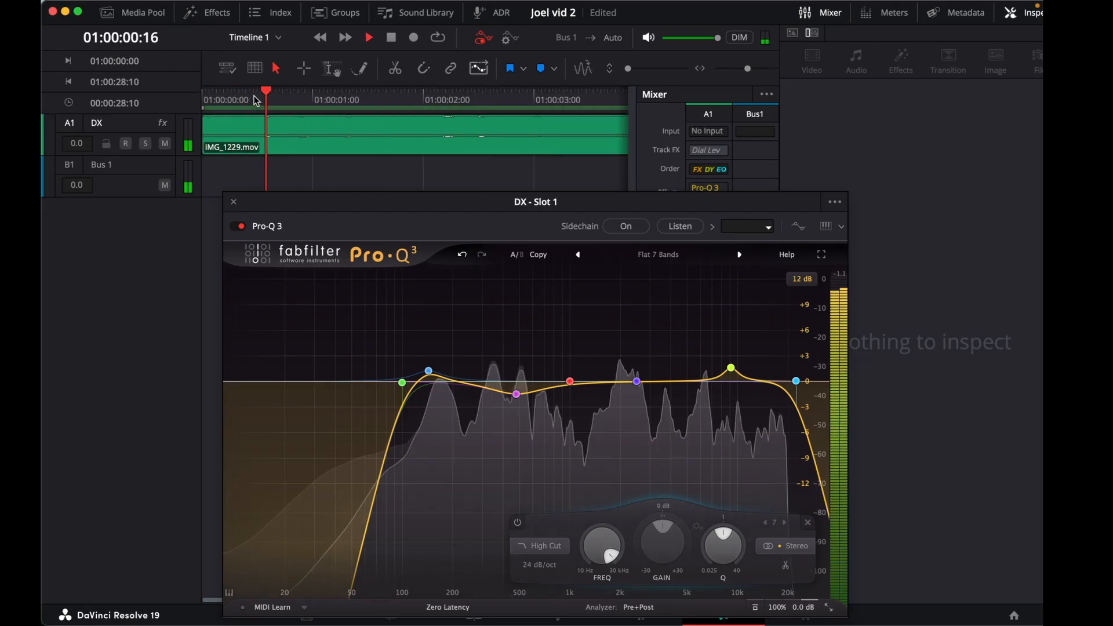
key(space)
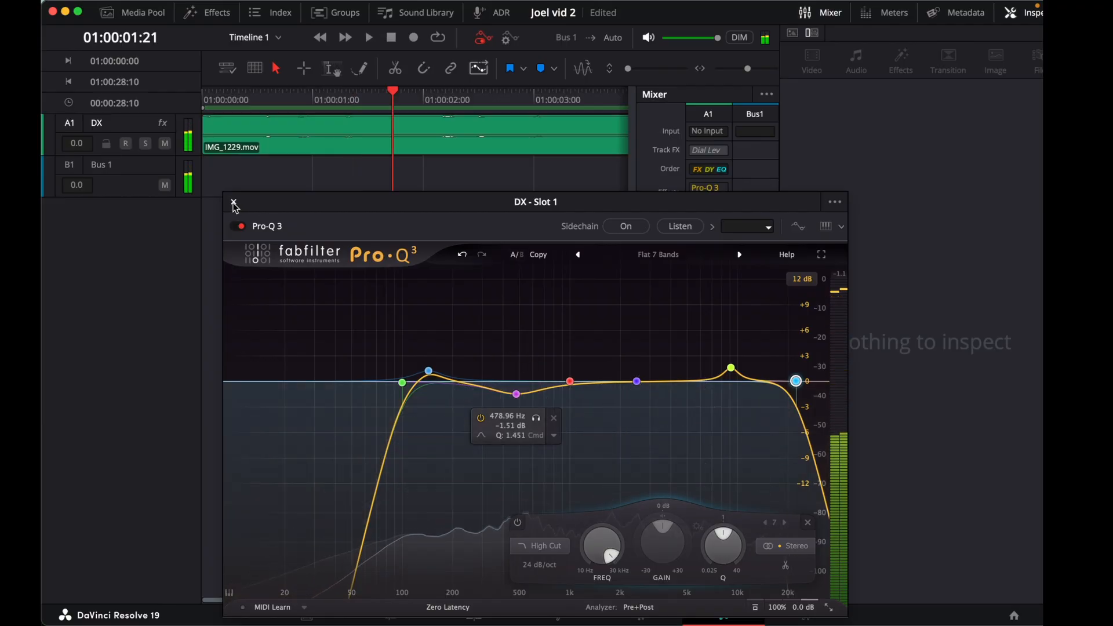
click(234, 201)
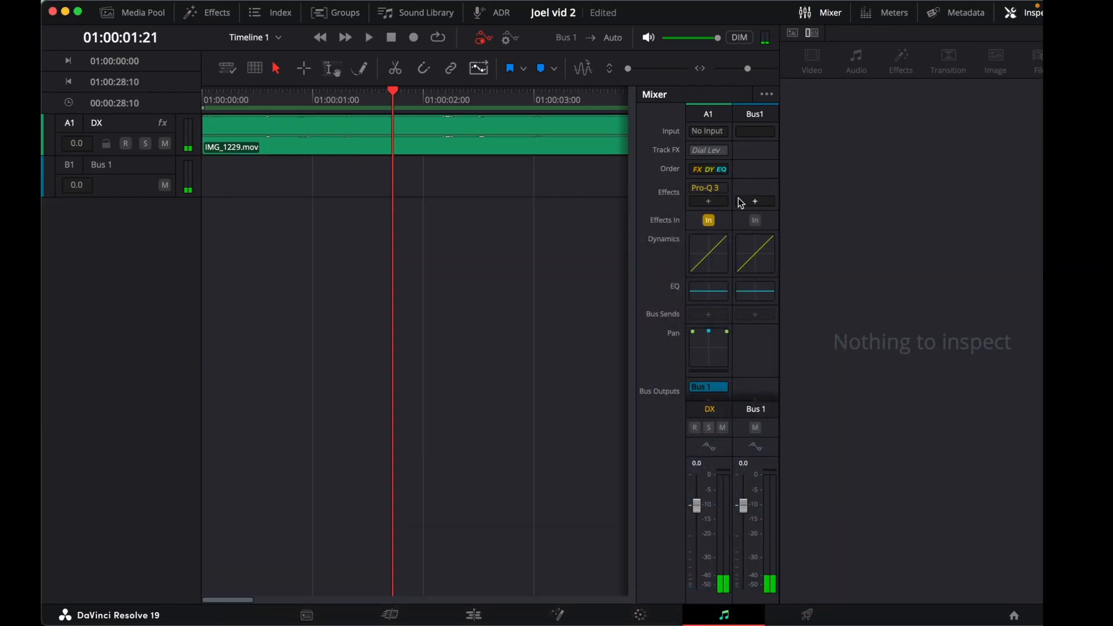
- Insert the Fairlight FX De-Esser from the Restoration effects in the slot after Pro-Q 3 on track A1
click(708, 201)
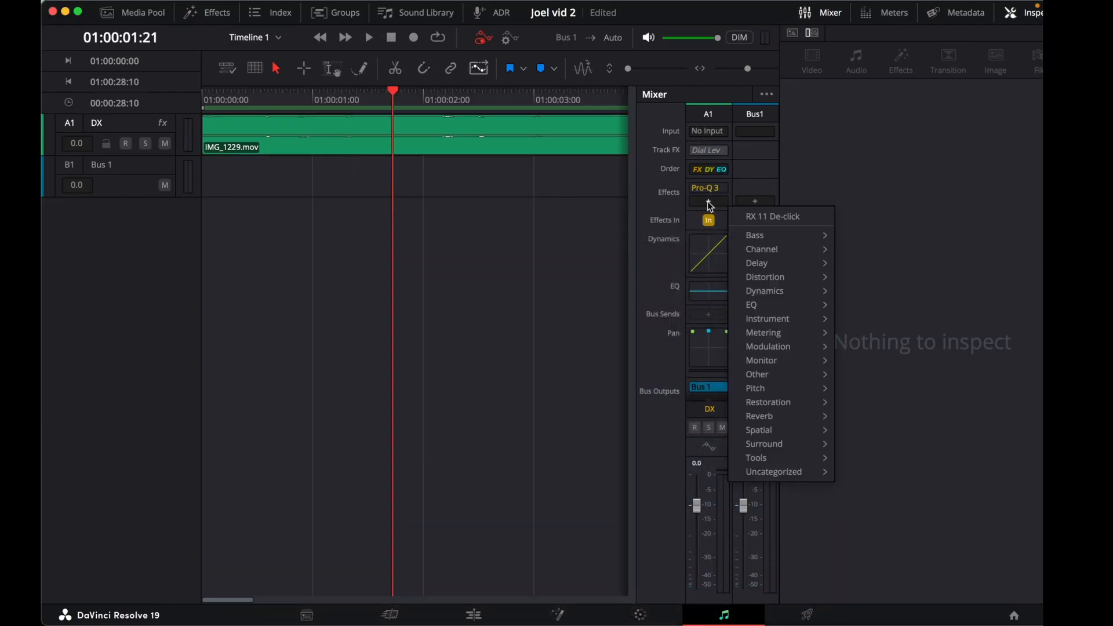
click(681, 204)
click(709, 201)
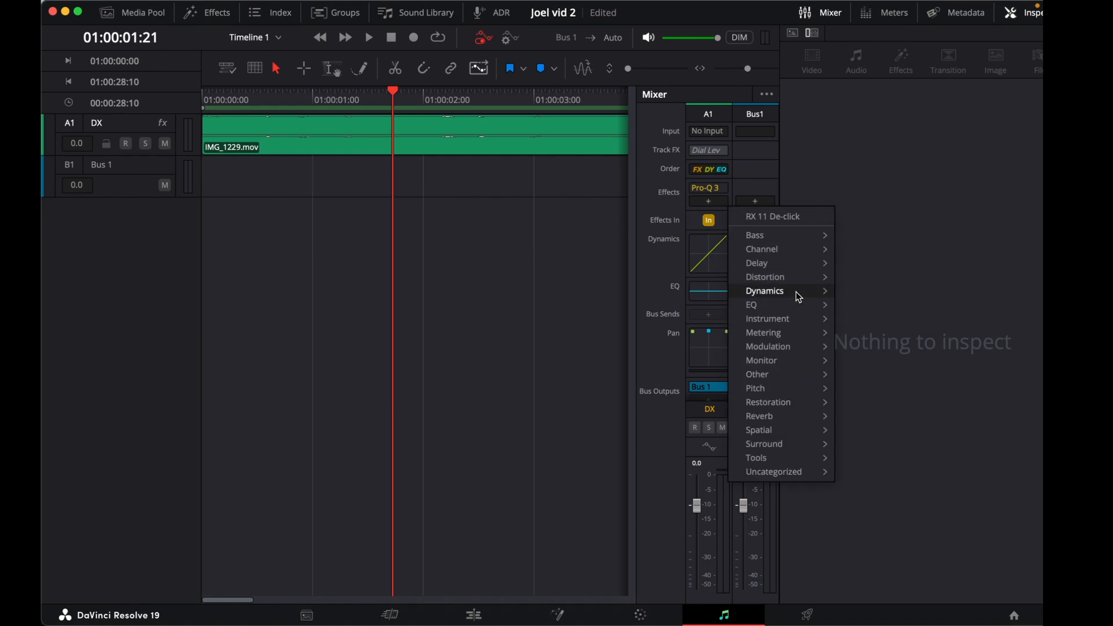
mouse_move(806, 270)
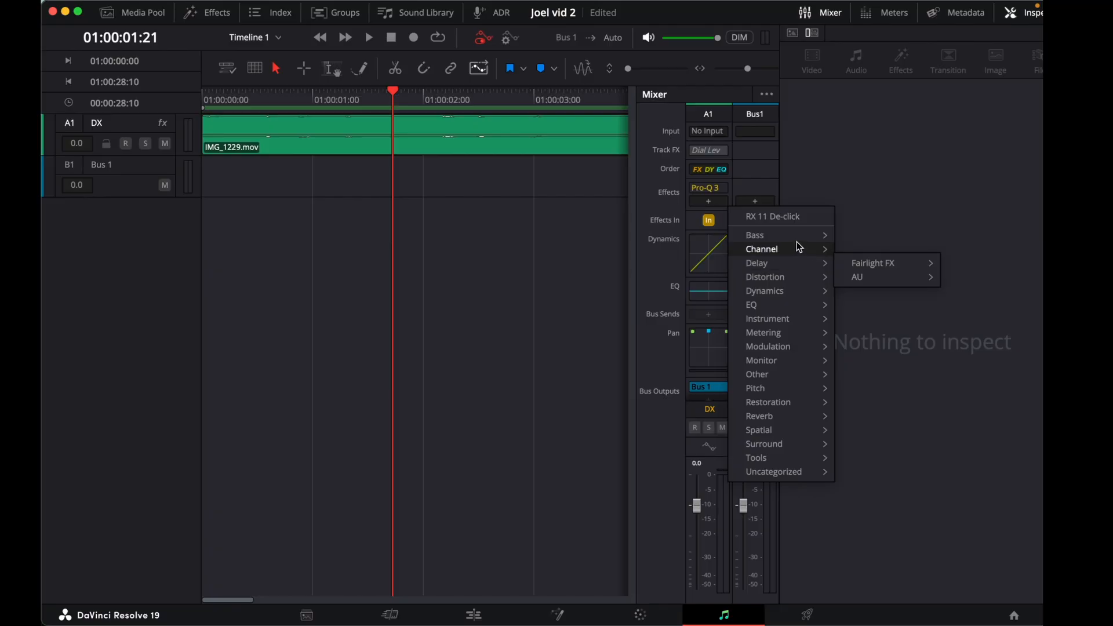
mouse_move(797, 236)
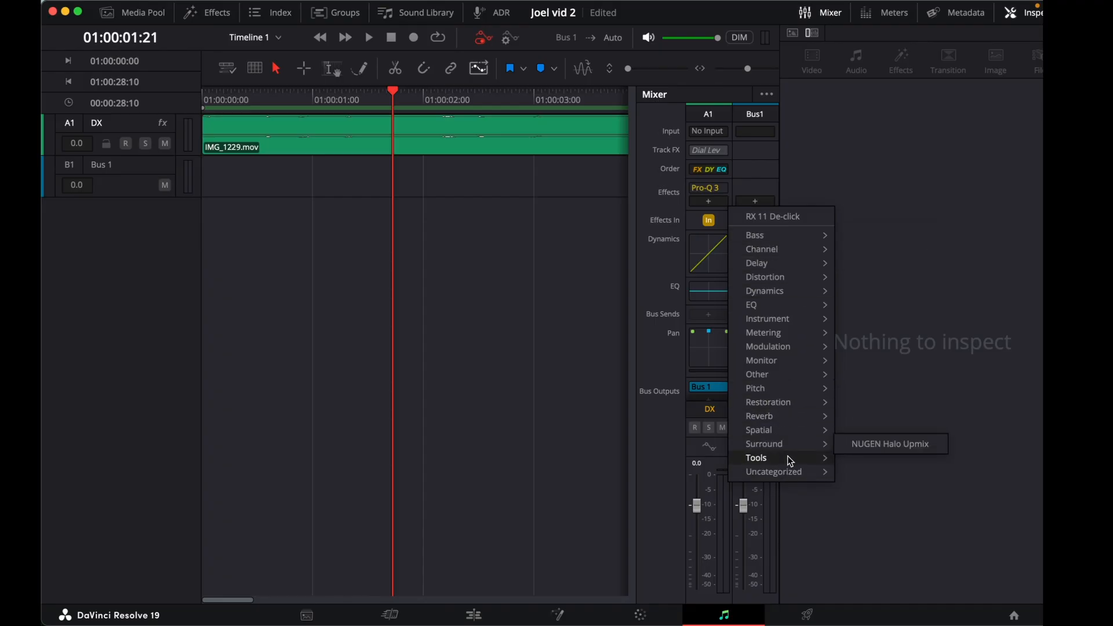
mouse_move(789, 394)
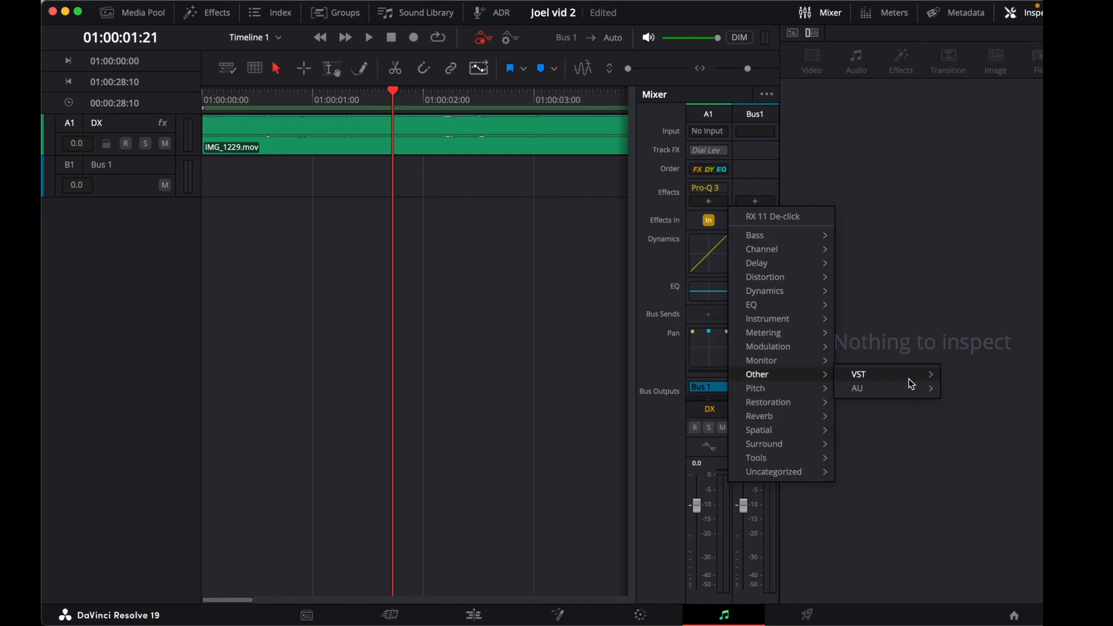
mouse_move(909, 377)
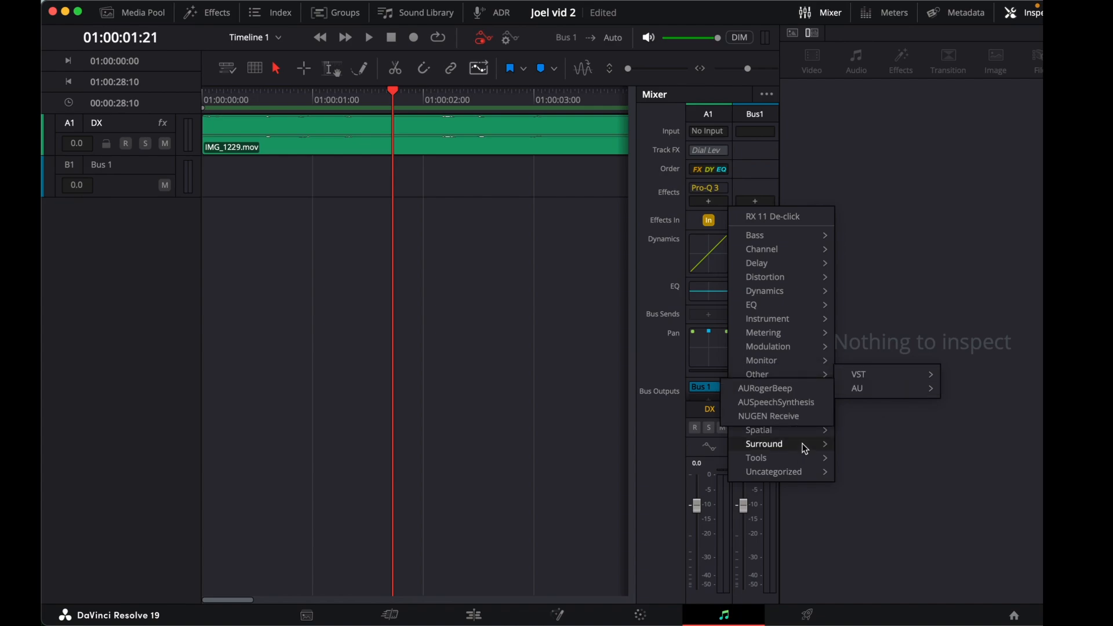
mouse_move(799, 461)
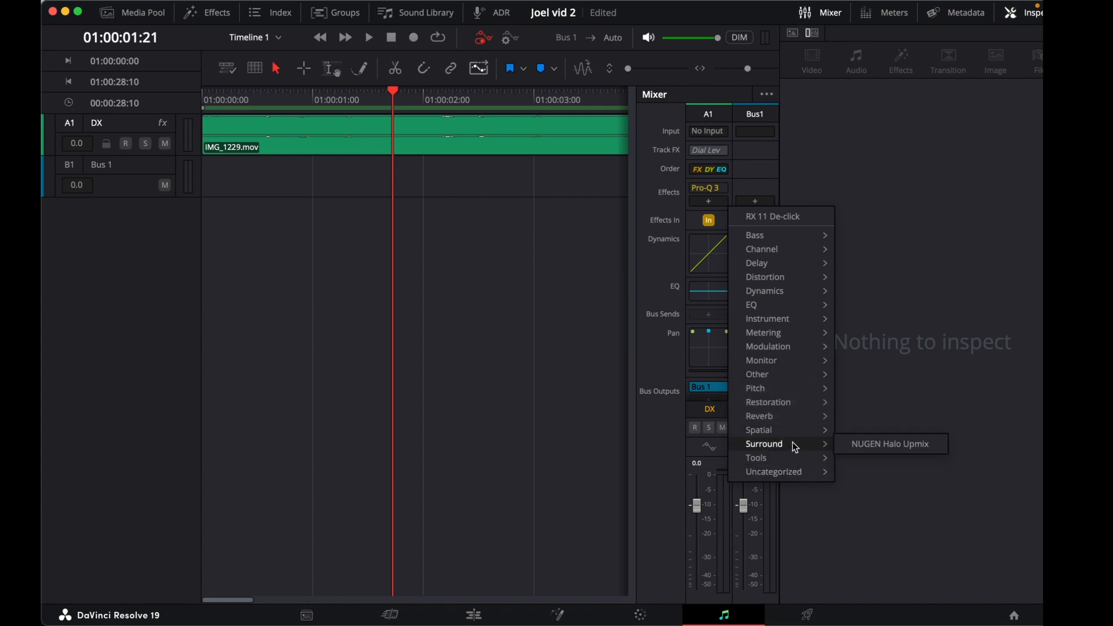
mouse_move(797, 432)
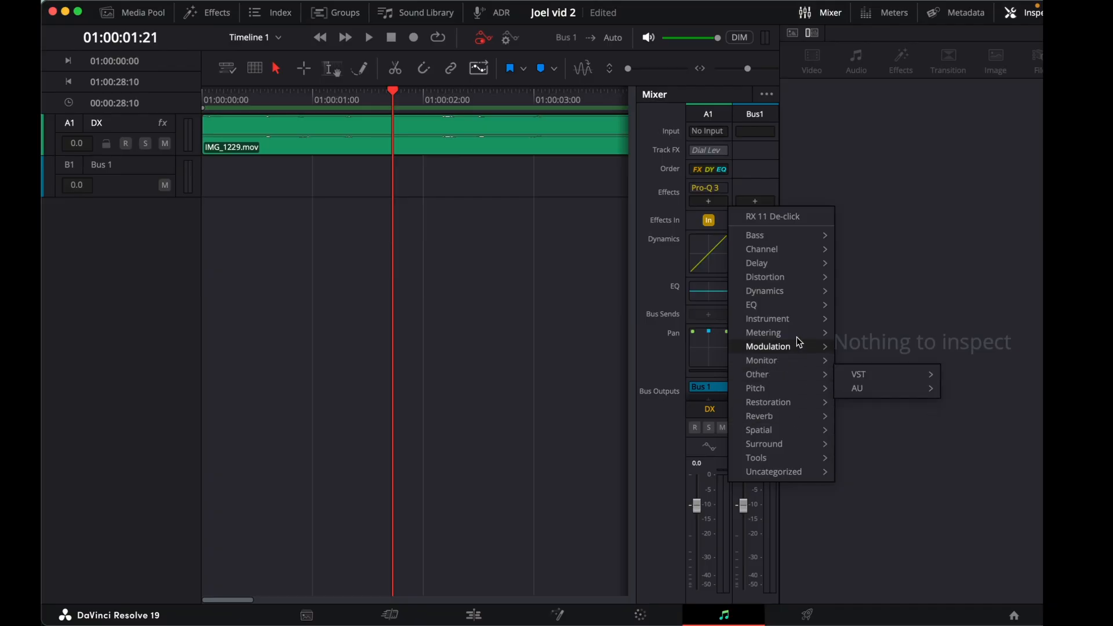
mouse_move(799, 335)
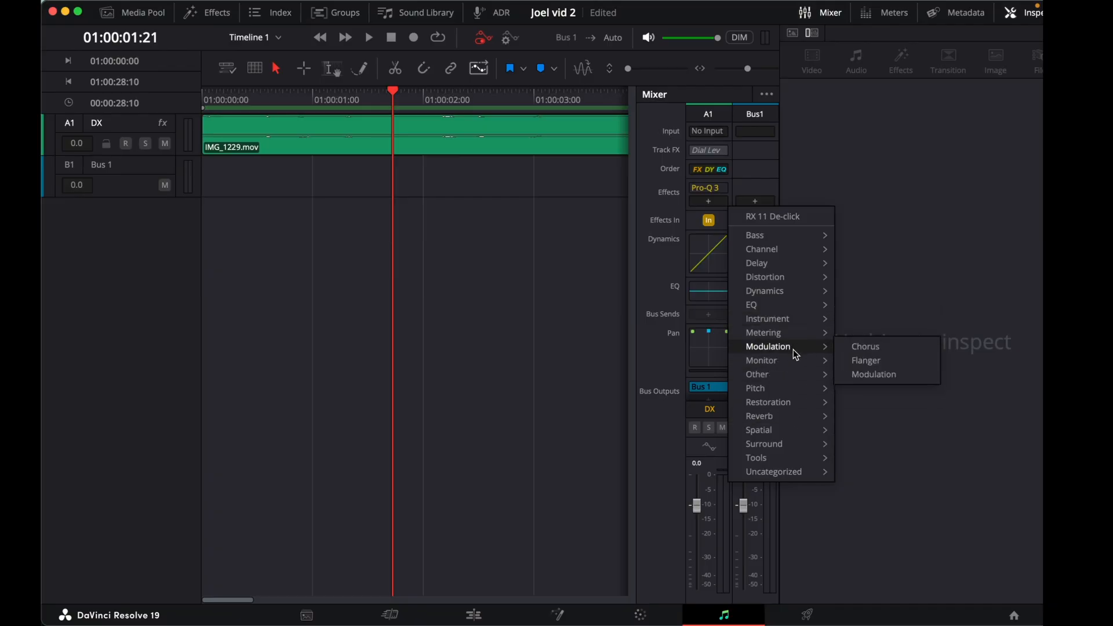
mouse_move(800, 402)
mouse_move(910, 410)
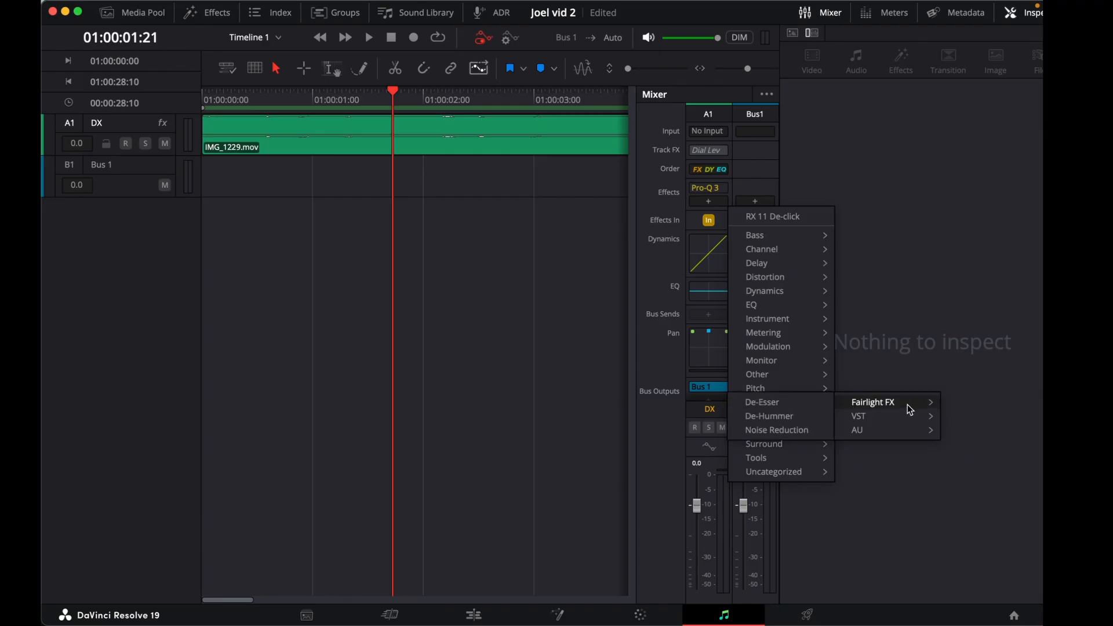
click(790, 410)
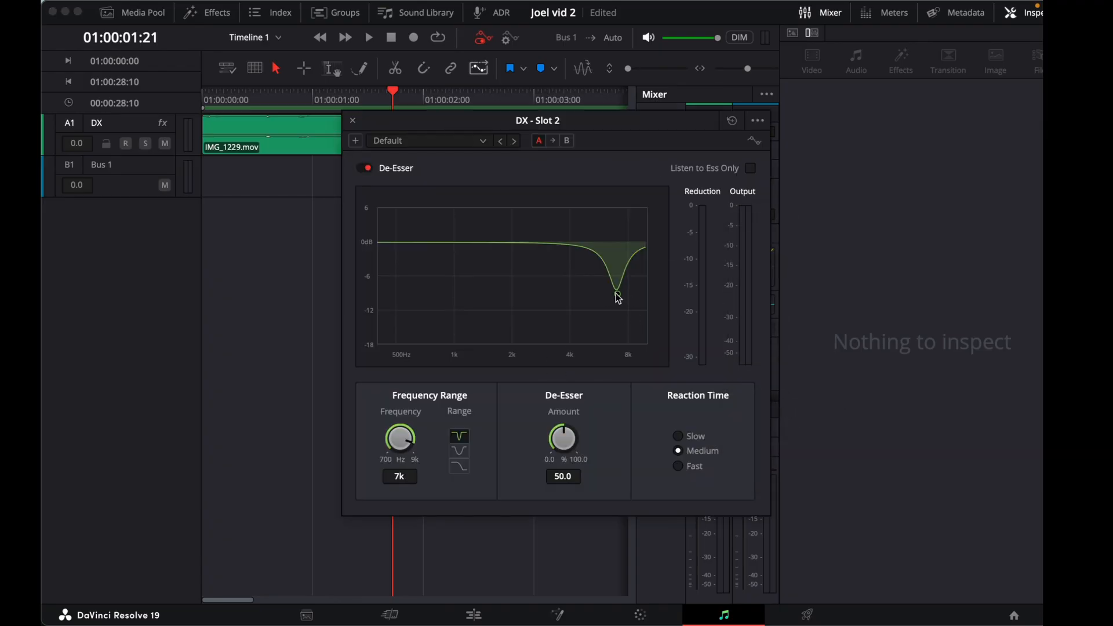
- Play the dialogue briefly with the default De-Esser settings and close the plug-in window
key(space)
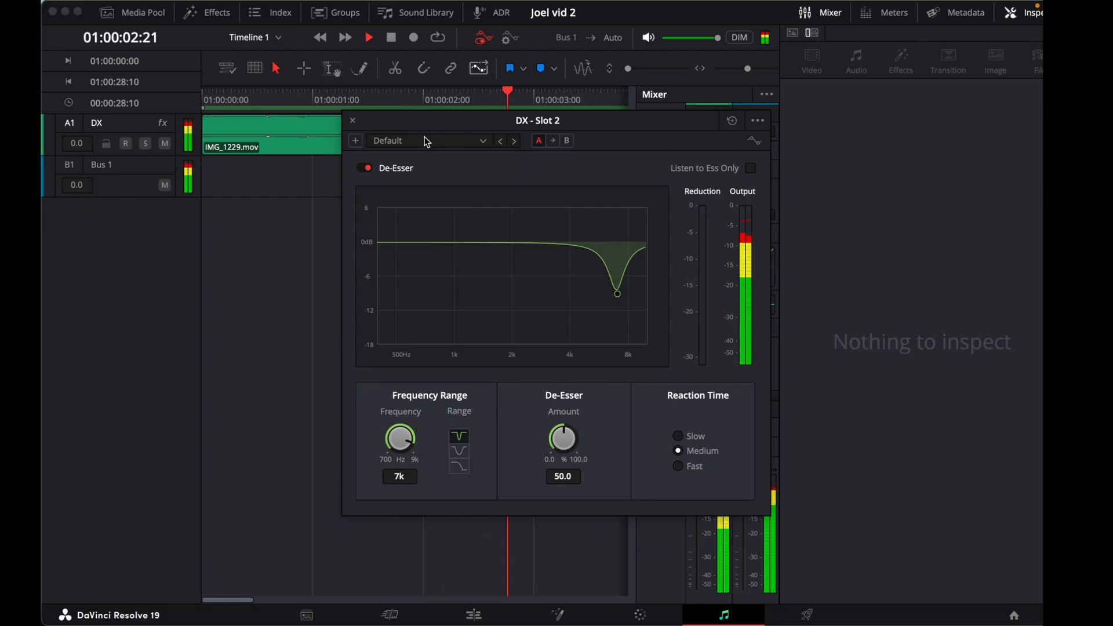
key(space)
click(352, 120)
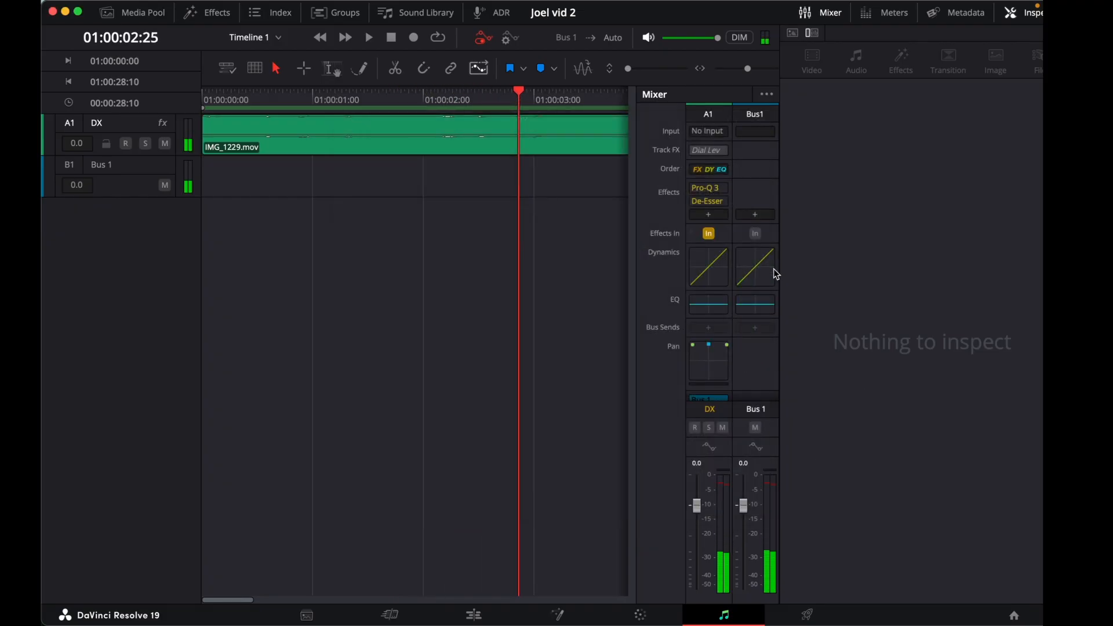
- Insert the Fairlight FX Multiband Compressor after the De-Esser on track A1, listen with its default settings and close its window
click(727, 217)
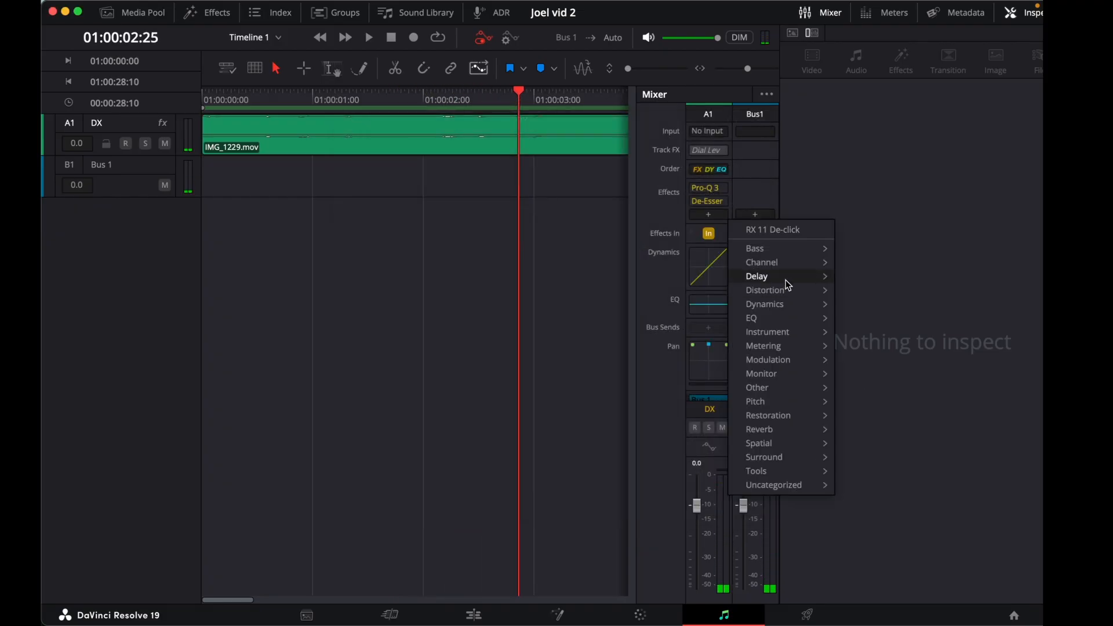
mouse_move(784, 290)
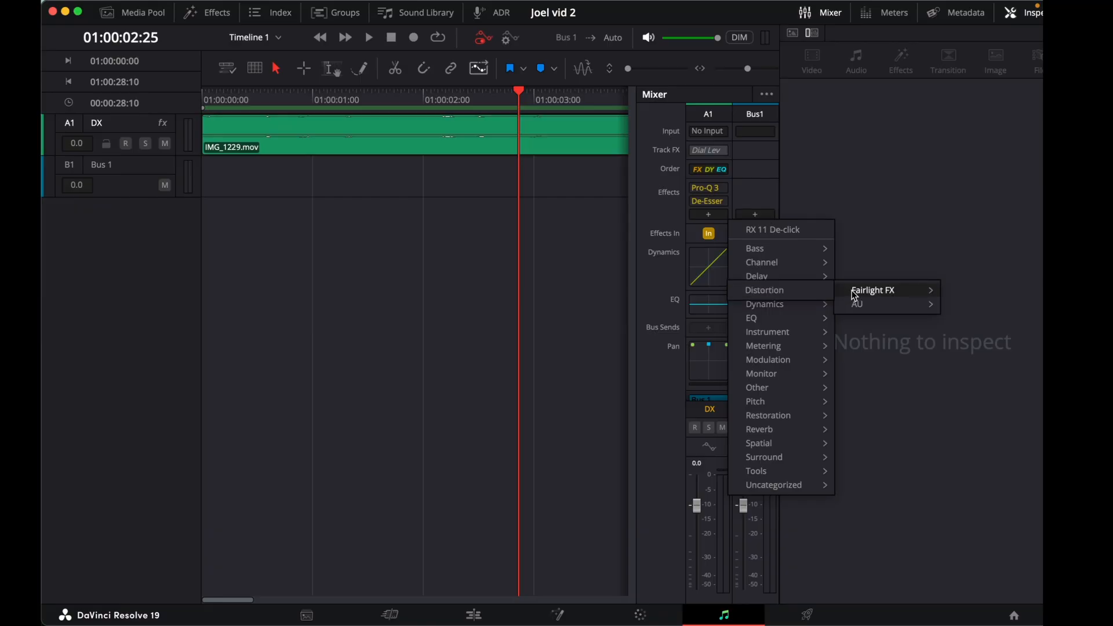
mouse_move(802, 307)
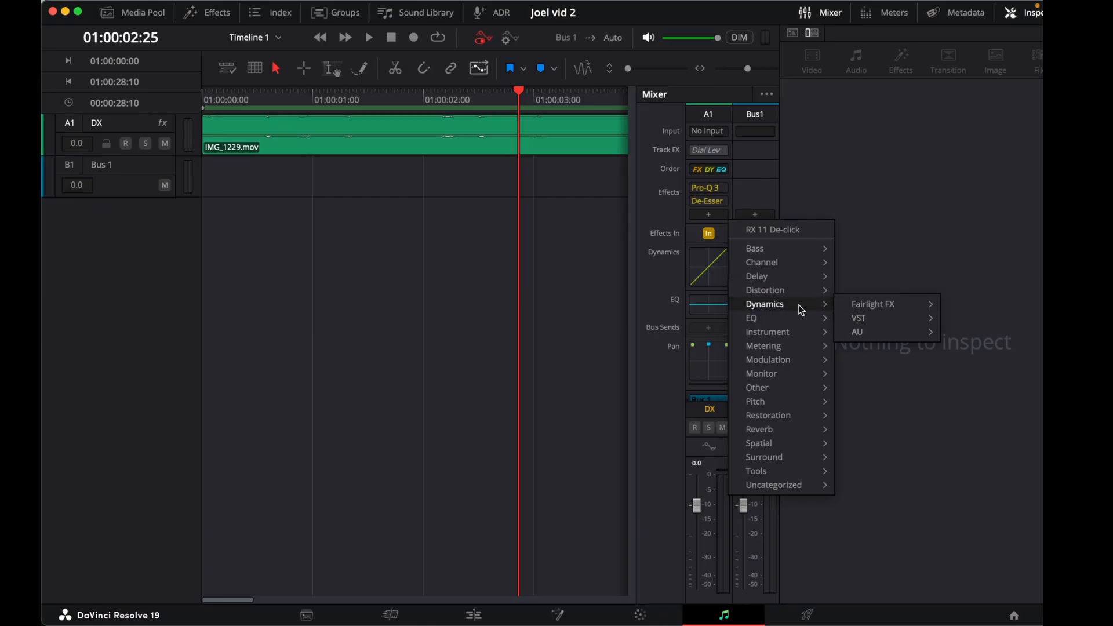
mouse_move(865, 308)
click(789, 317)
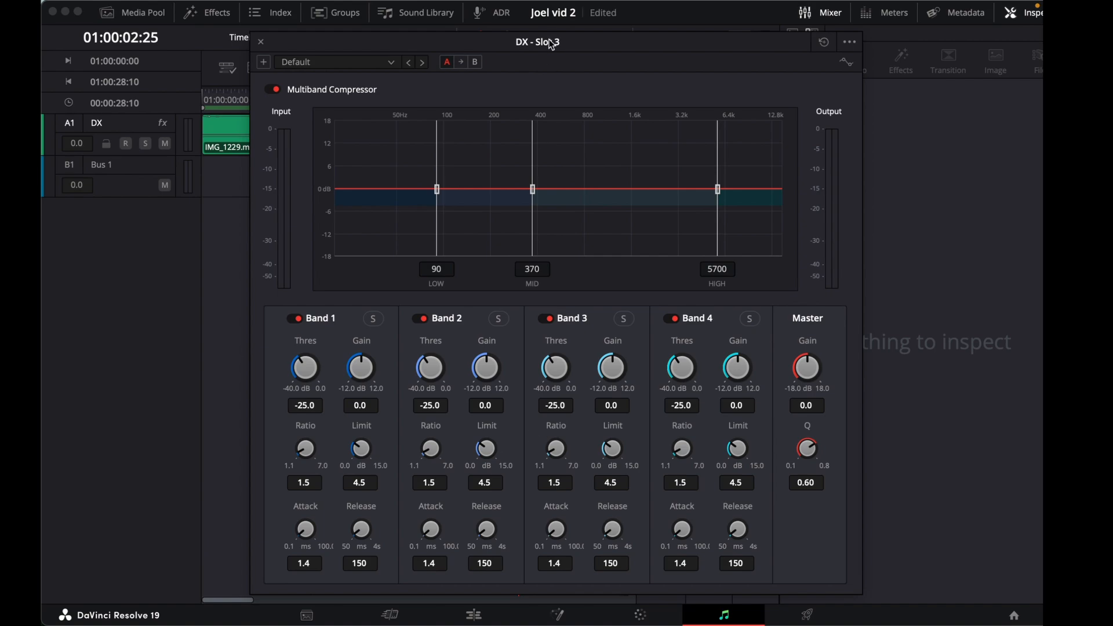
key(space)
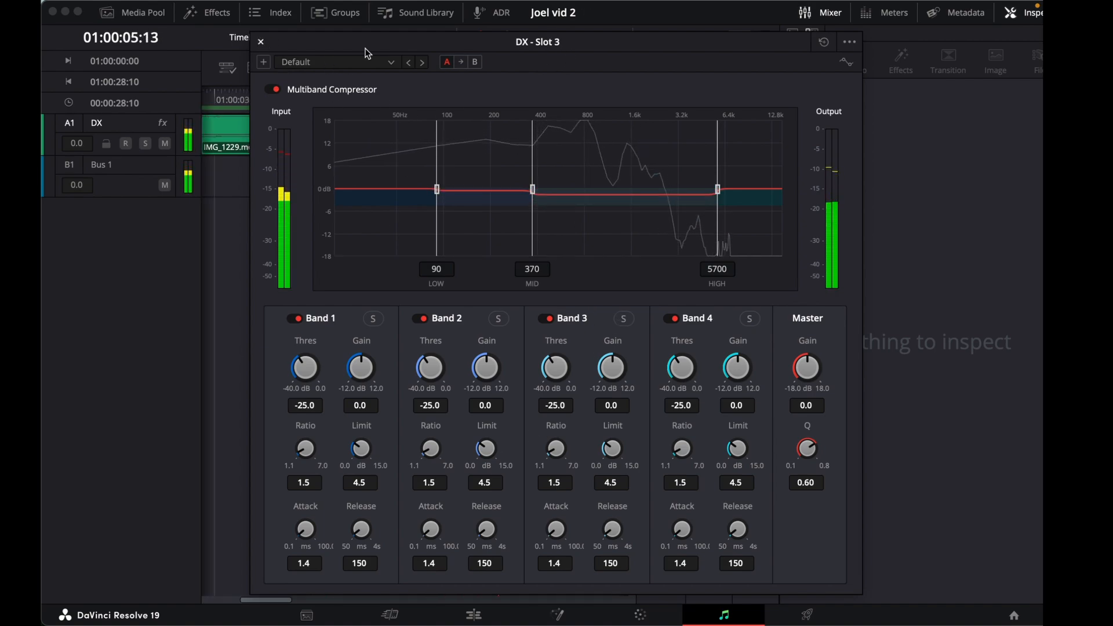
click(260, 41)
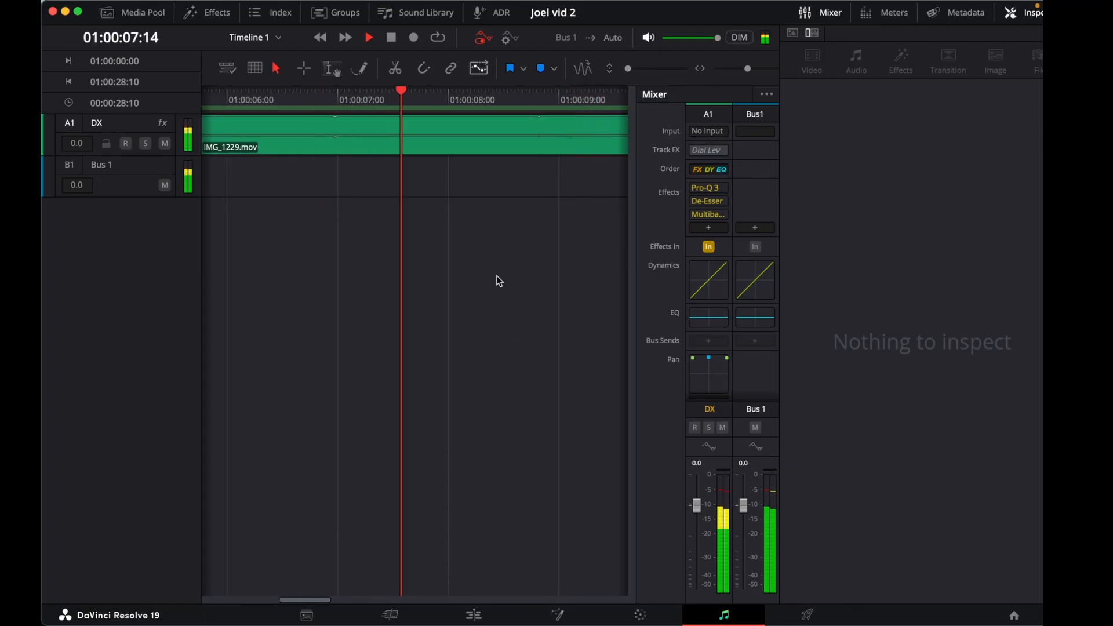
- Stop playback, fit the whole timeline in view and insert the Fairlight FX Limiter after the Multiband Compressor on track A1
key(space)
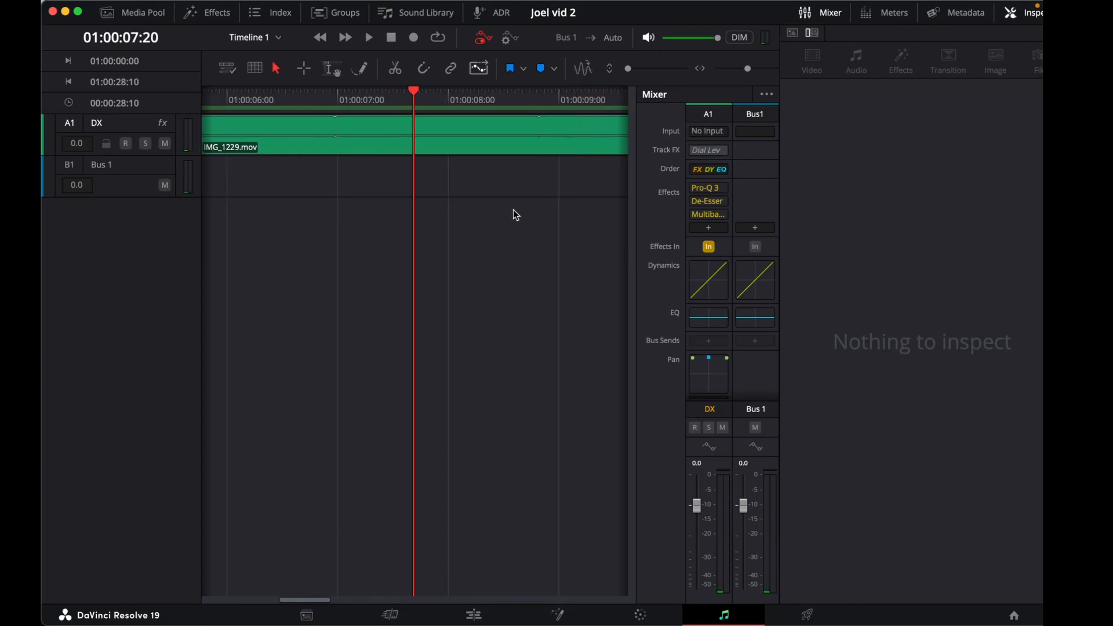
key(shift+z)
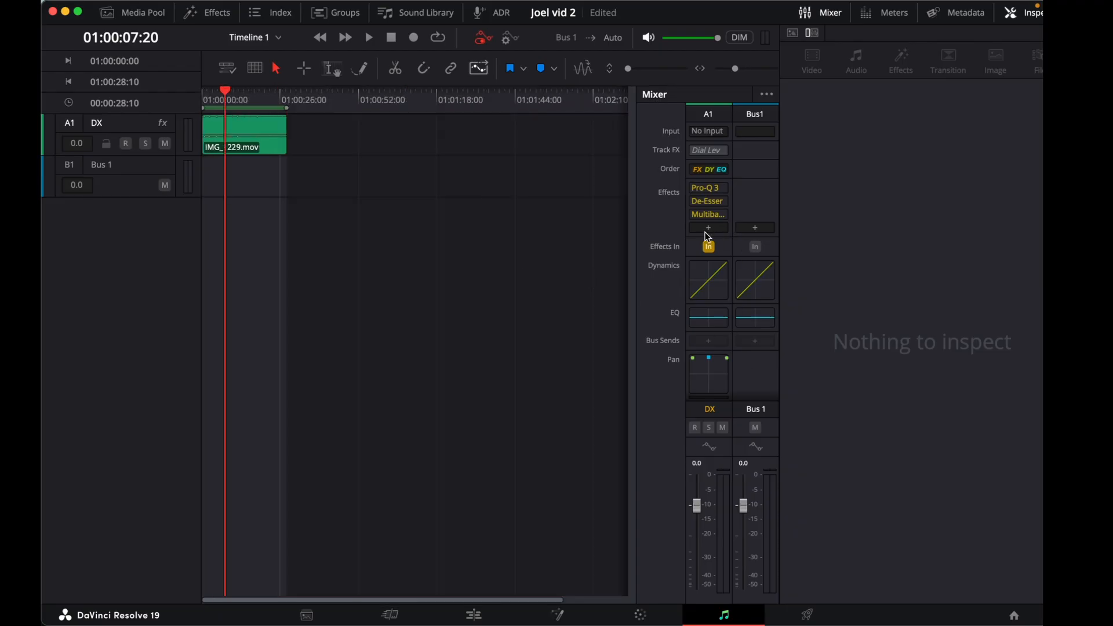
click(708, 228)
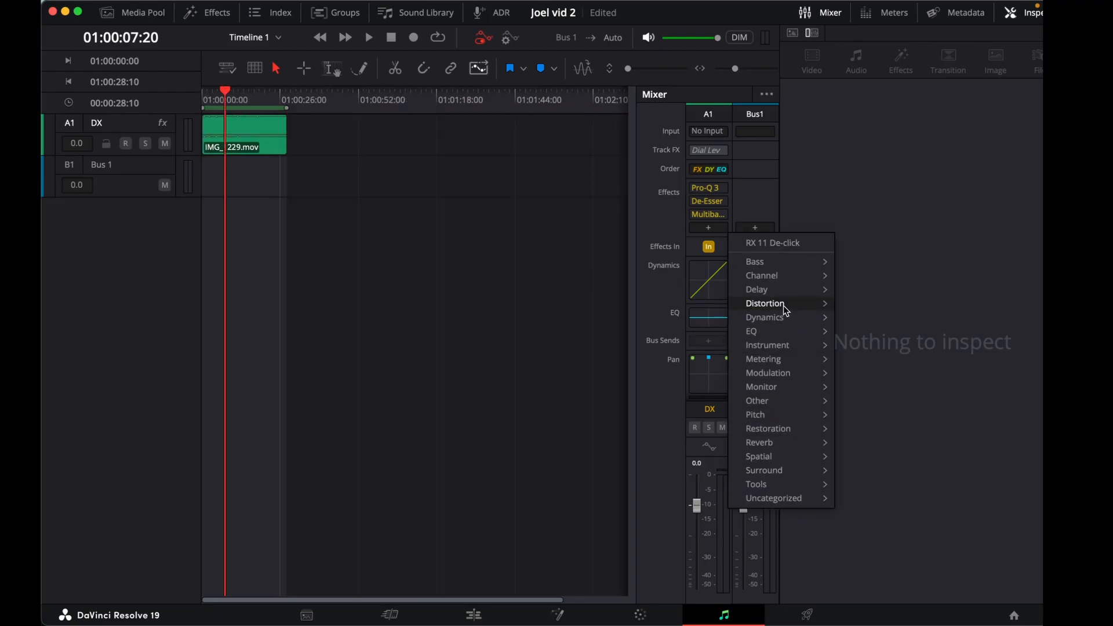
mouse_move(777, 291)
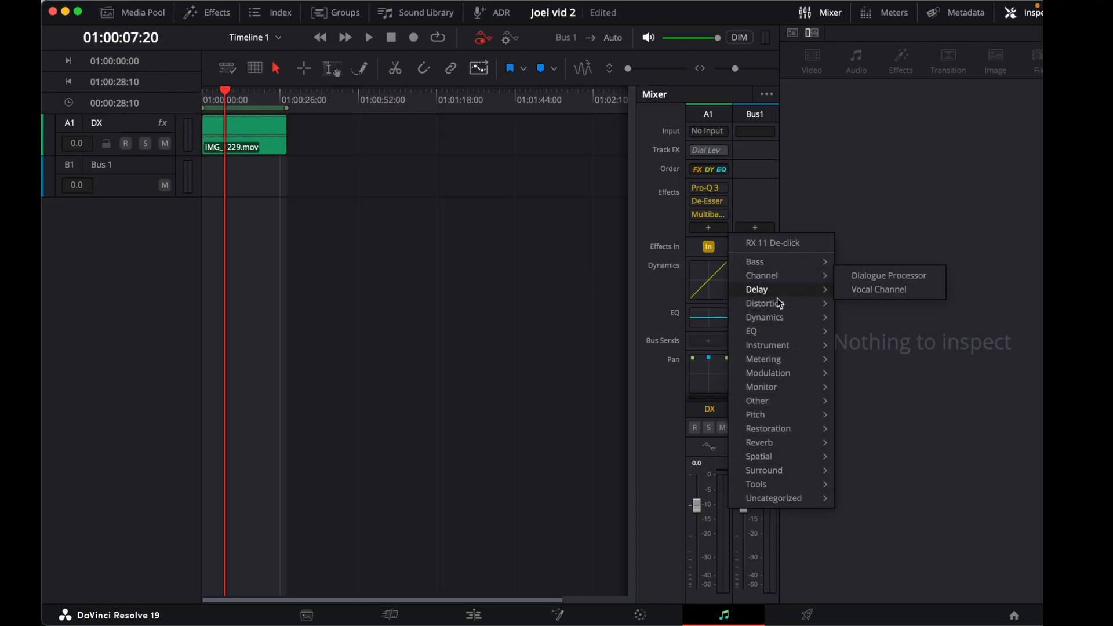
mouse_move(778, 317)
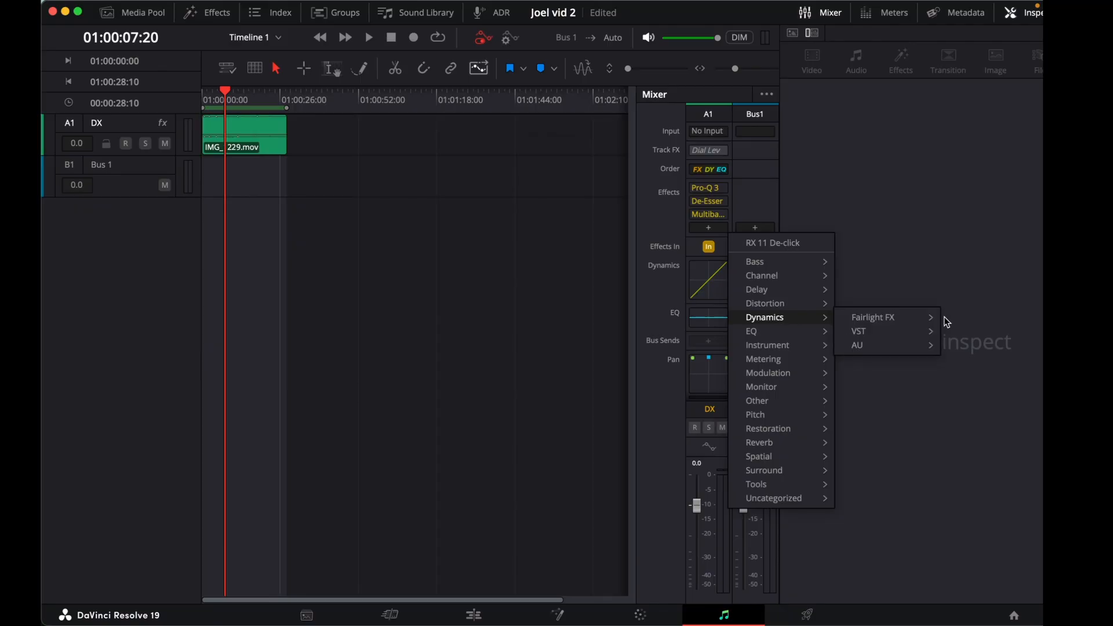
mouse_move(917, 321)
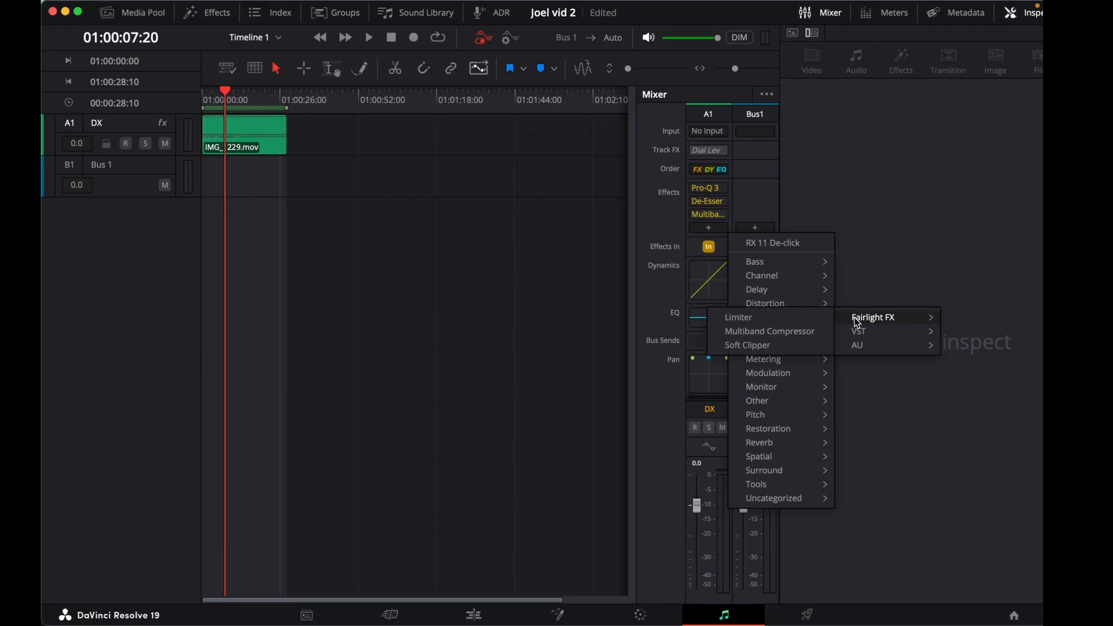
mouse_move(859, 349)
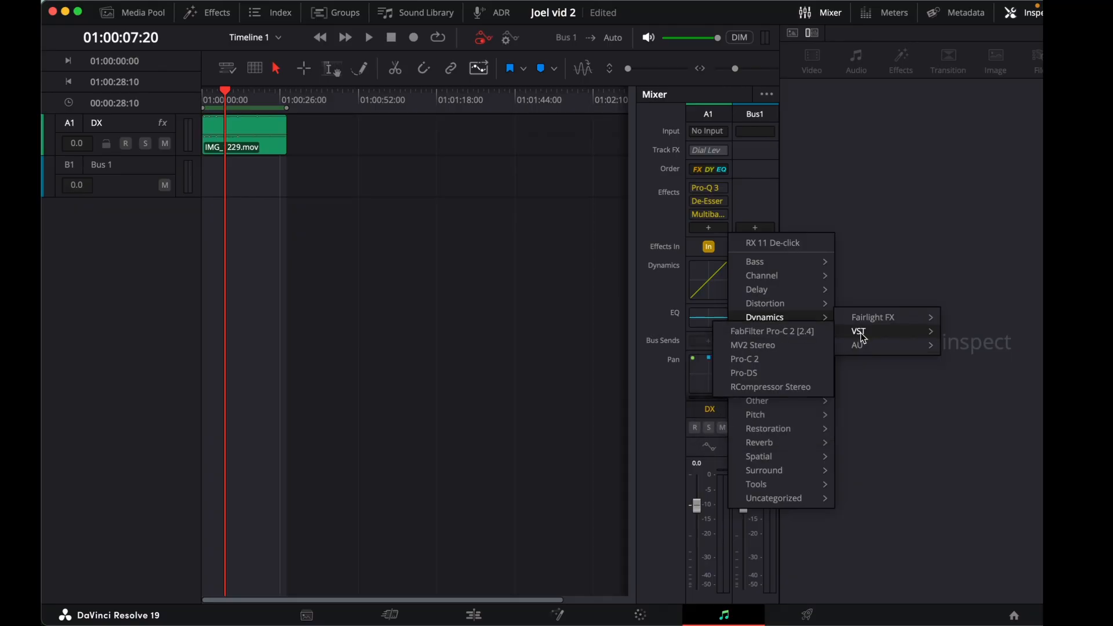
mouse_move(869, 316)
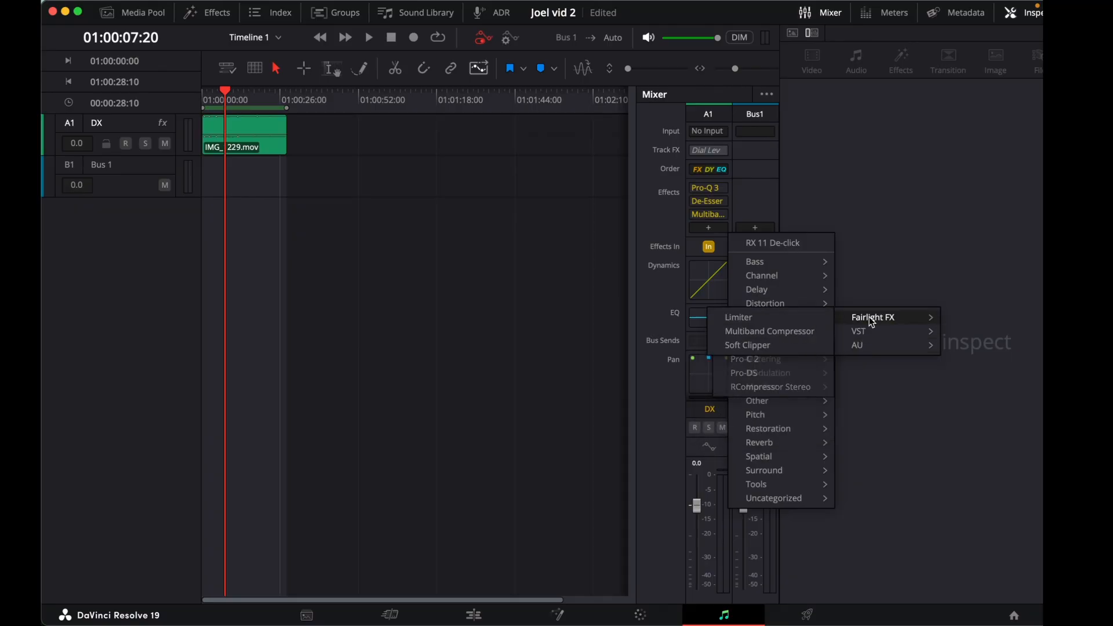
click(787, 318)
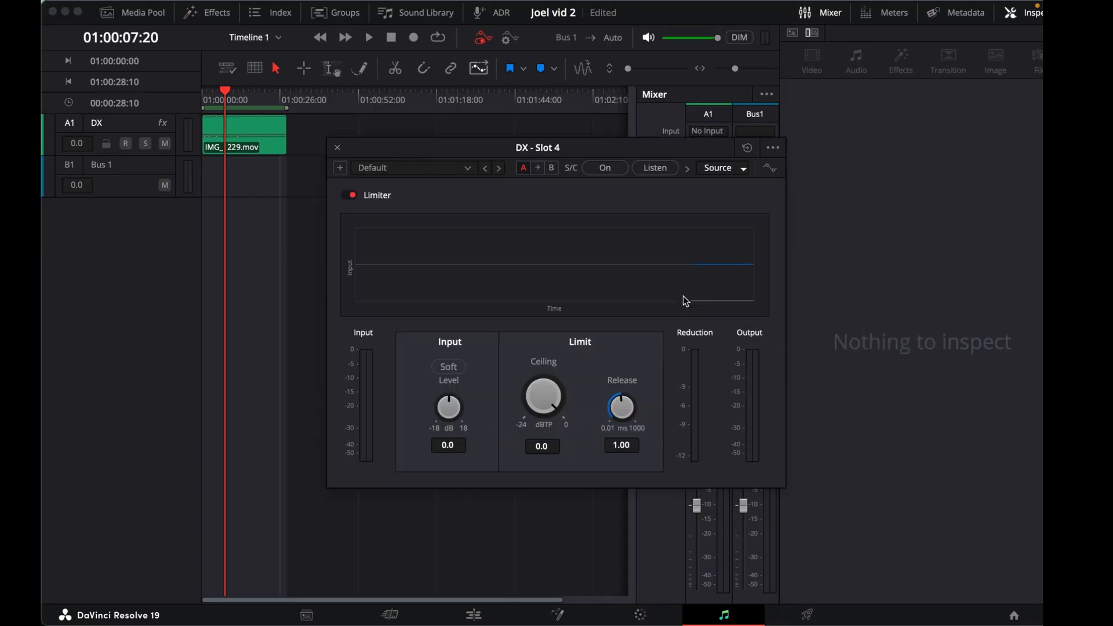
- Set the Limiter's input level to -2 dB and its ceiling to -2 dBTP, and close the plug-in window
click(448, 447)
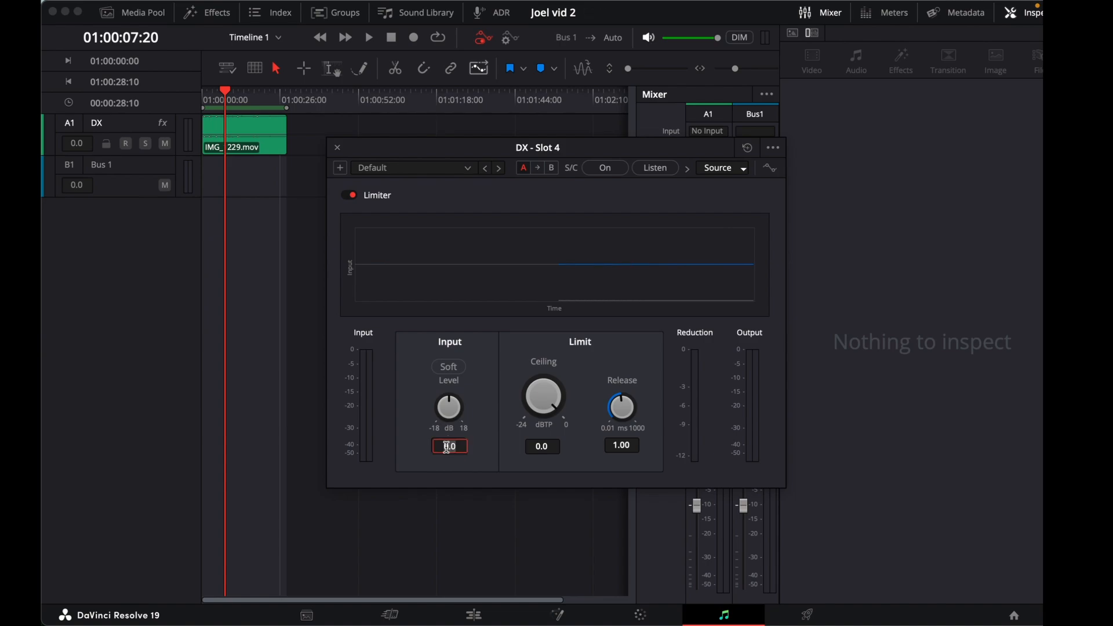
text(-2)
key(Return)
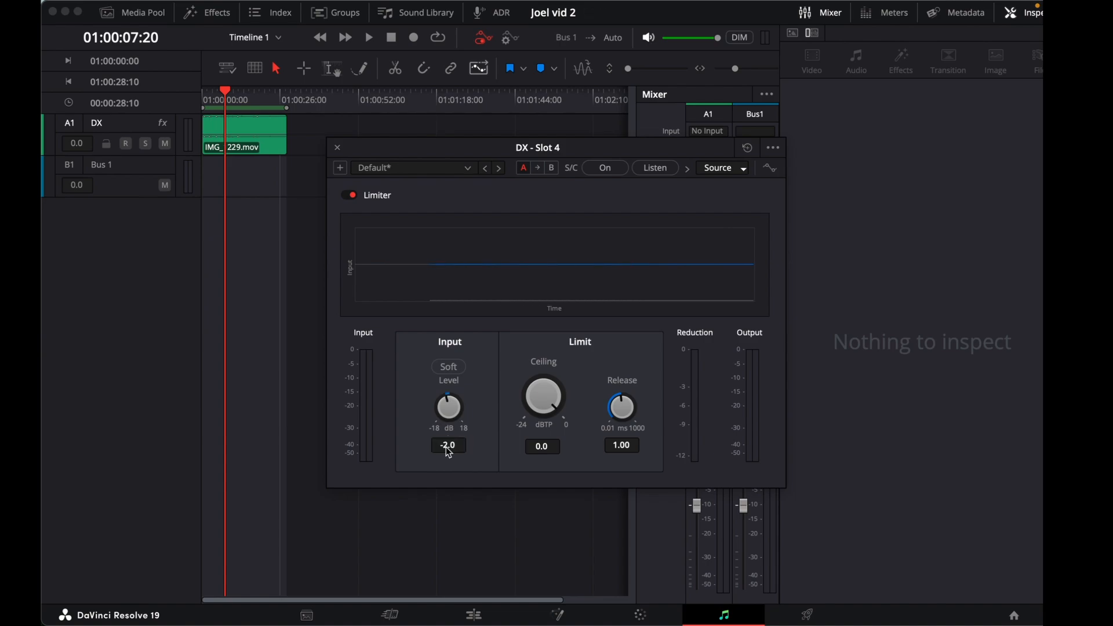
click(539, 446)
text(-)
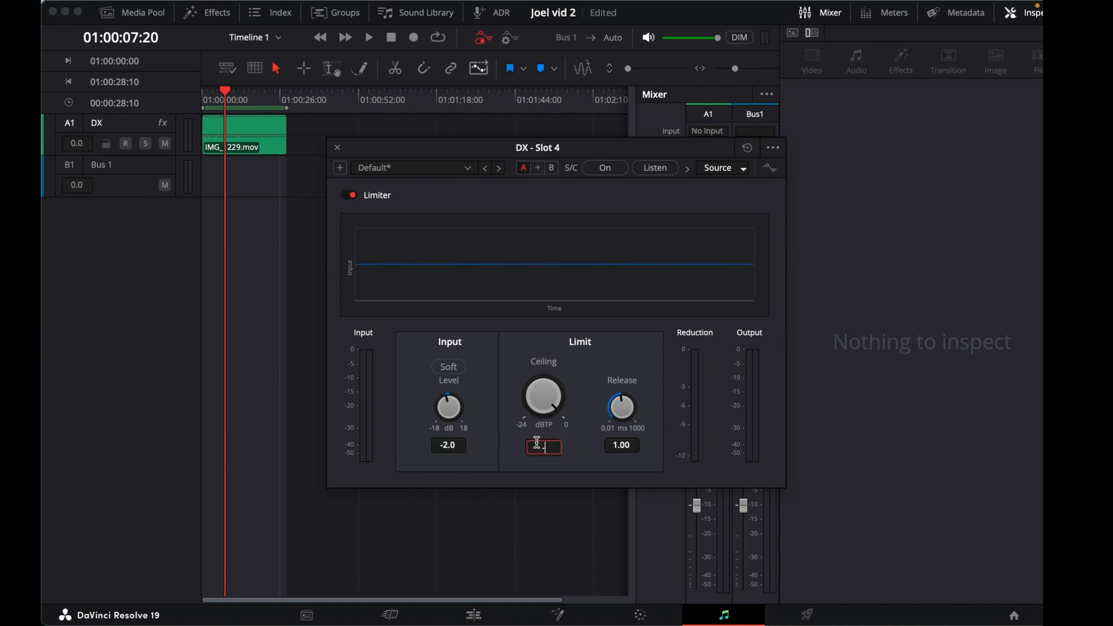
text(2)
key(Return)
click(338, 148)
- Play the dialogue with the Limiter active, then replay it from the start of the clip
key(space)
key(super+equal)
key(super+equal)
key(super+equal)
key(space)
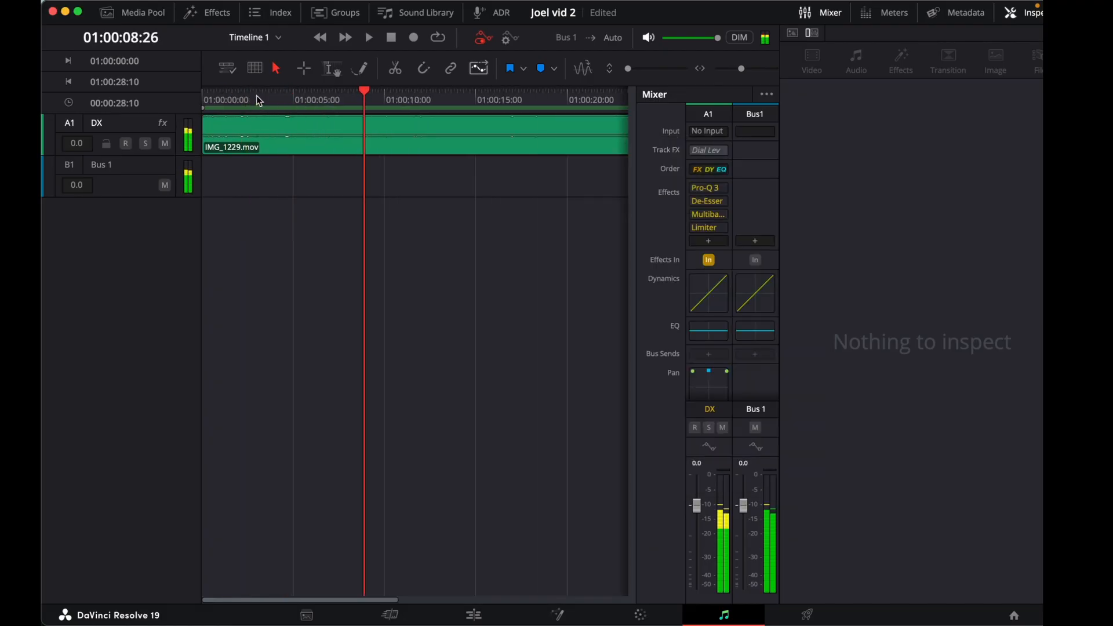
drag(256, 98, 152, 87)
key(space)
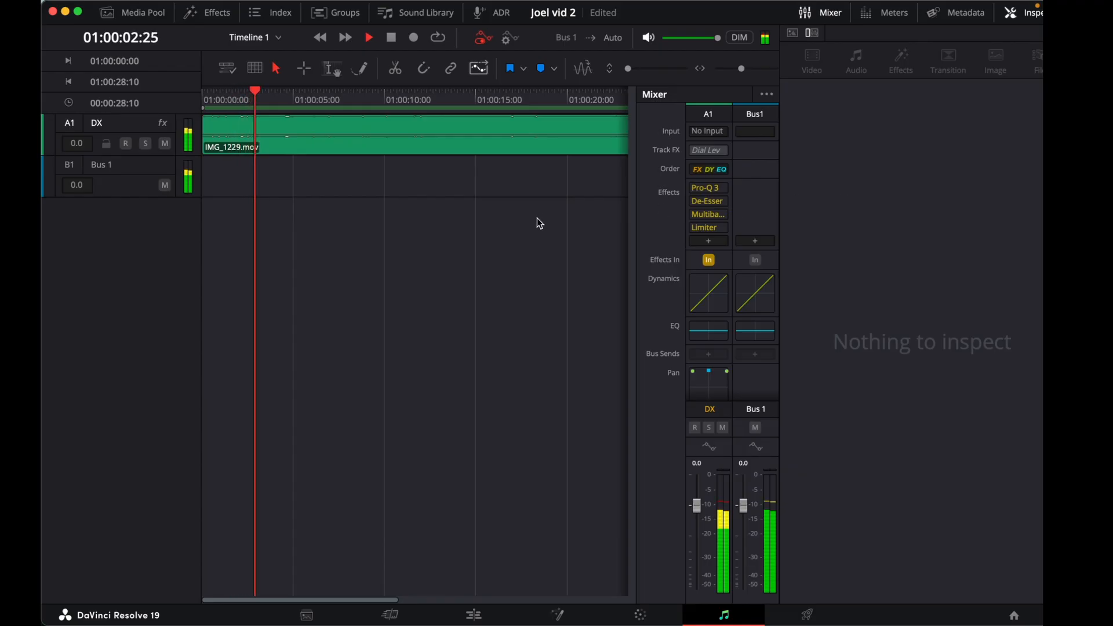
key(space)
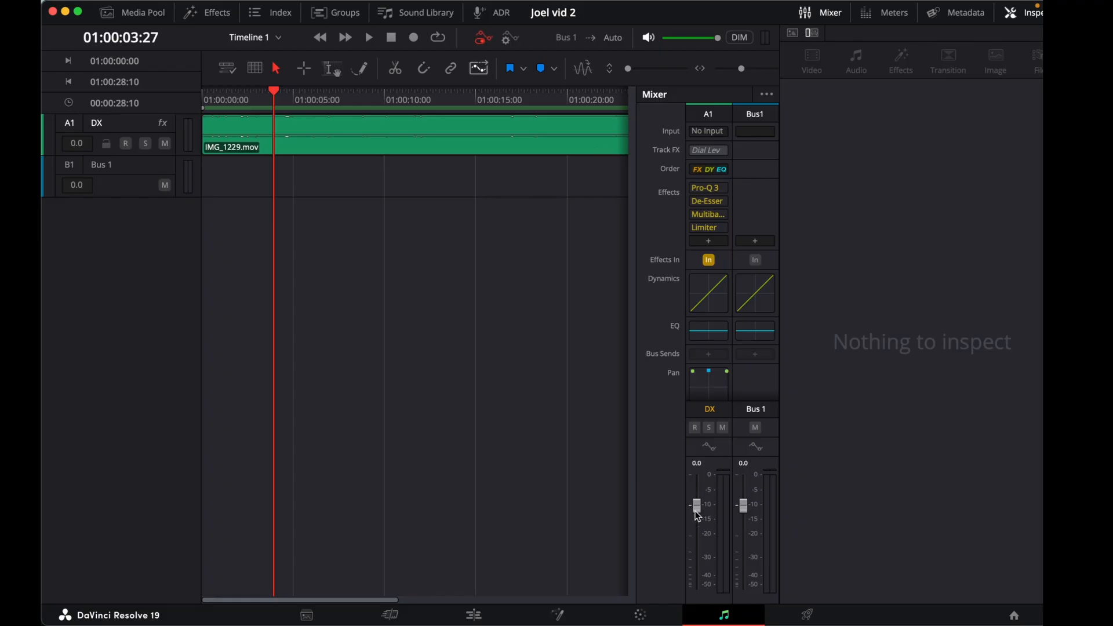
- Try the A1 fader at +2.8 dB during playback and set it to +0.2 dB
drag(698, 511, 697, 502)
key(space)
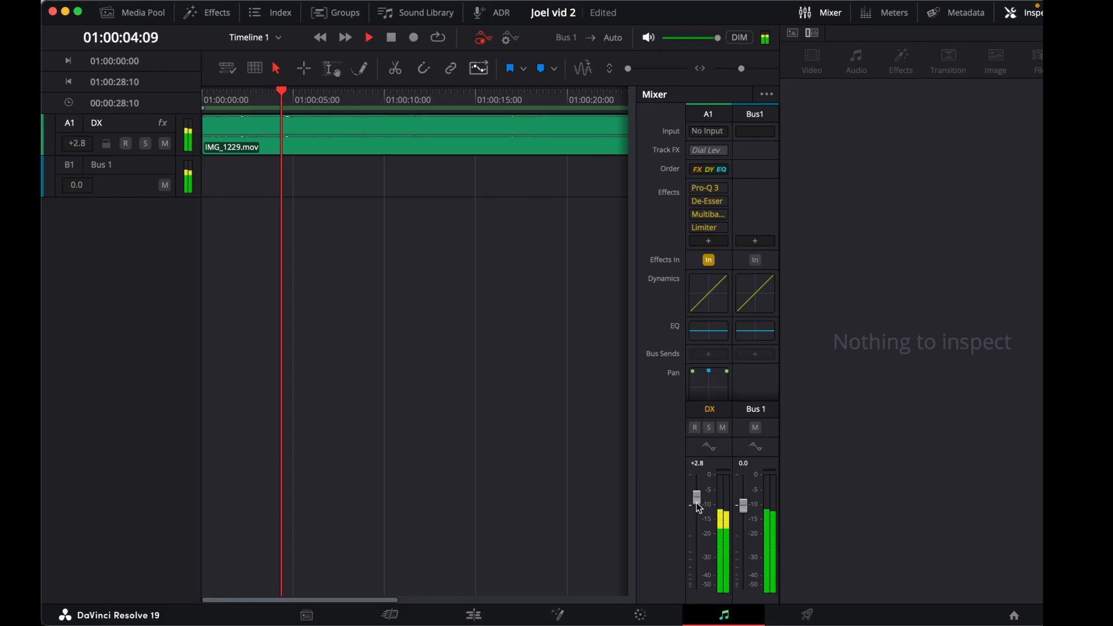
key(space)
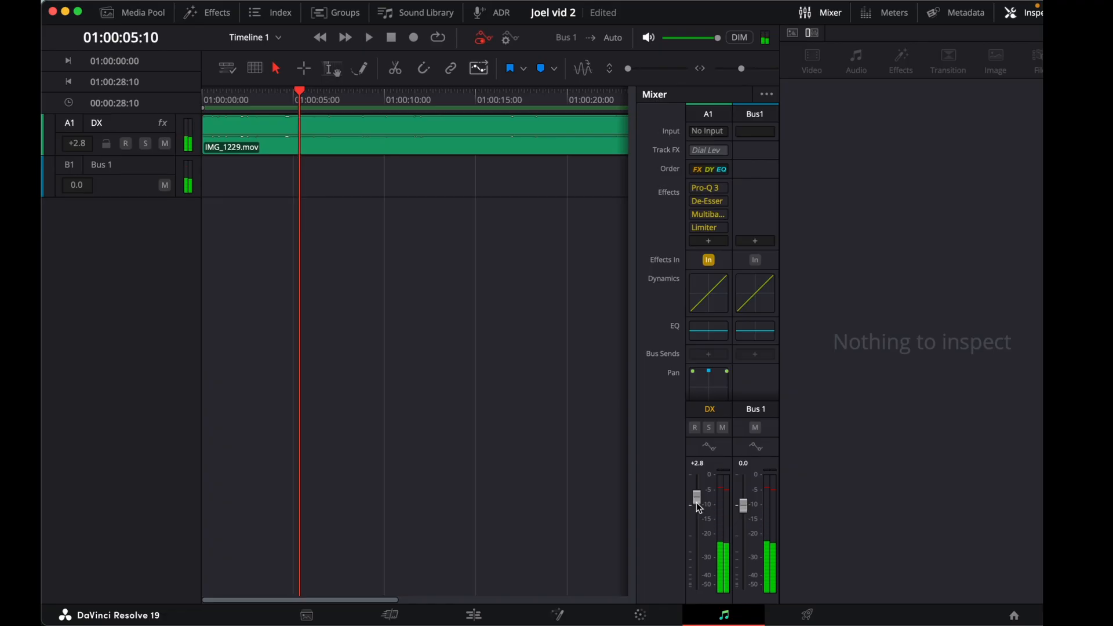
drag(697, 503, 697, 510)
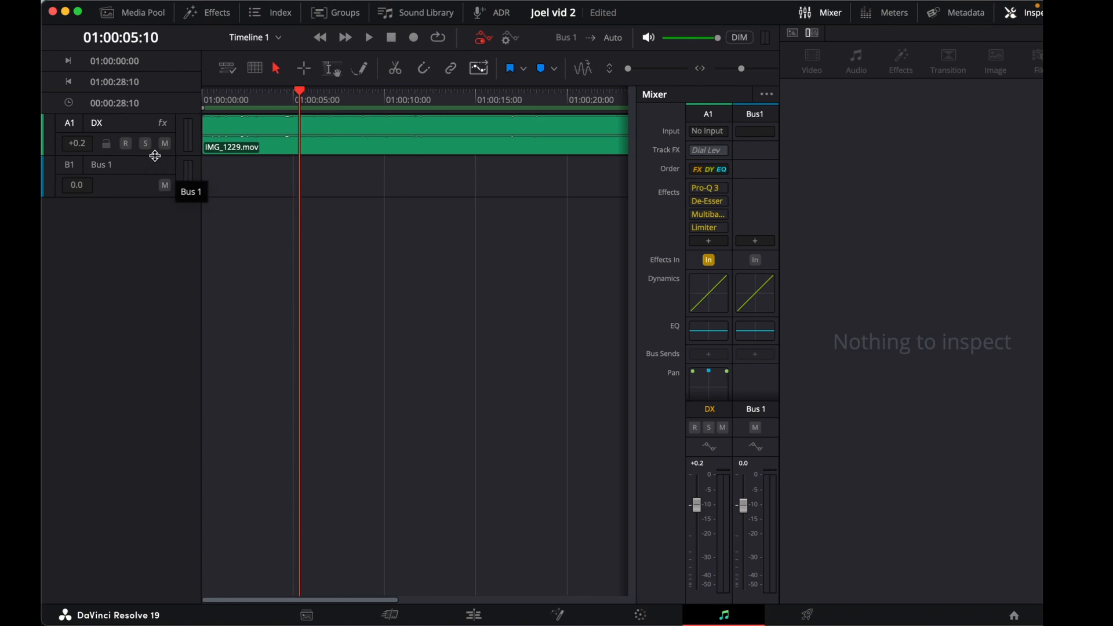
- Enlarge track A1 to reveal the waveform, select IMG_1229.mov and try adjusting its clip volume
drag(157, 155, 156, 249)
scroll(376, 145, up, 3)
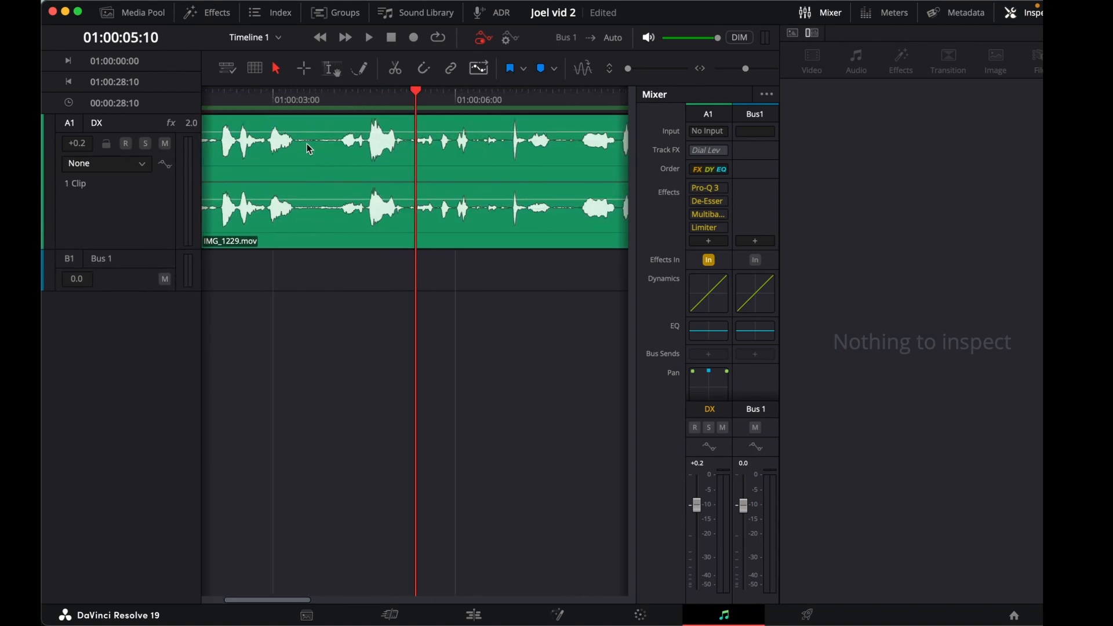
click(307, 143)
drag(322, 133, 322, 130)
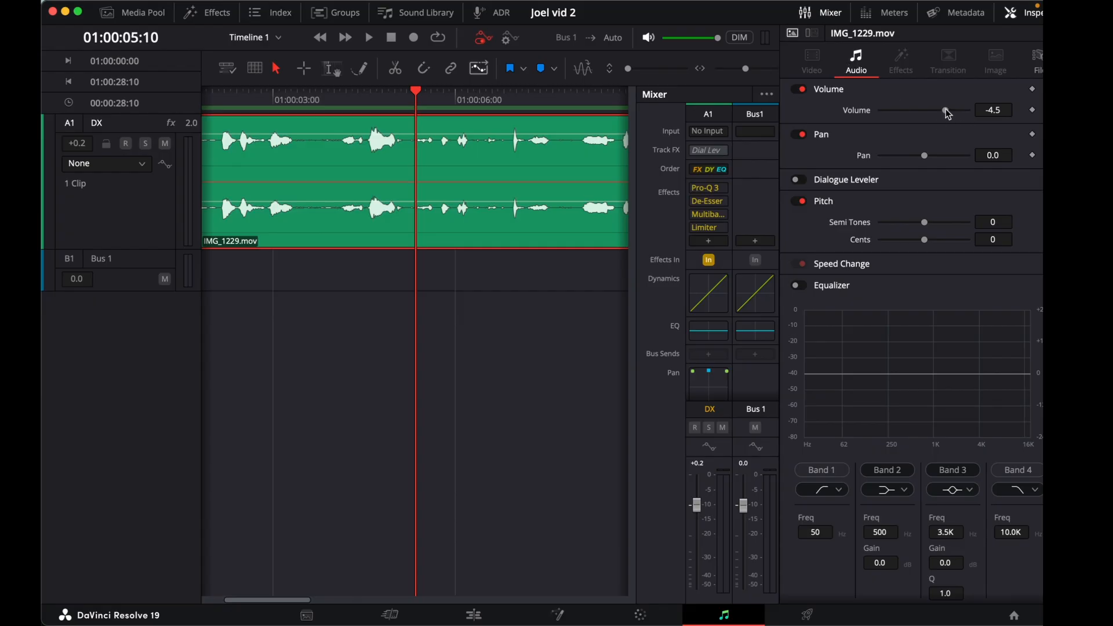
drag(947, 113, 947, 111)
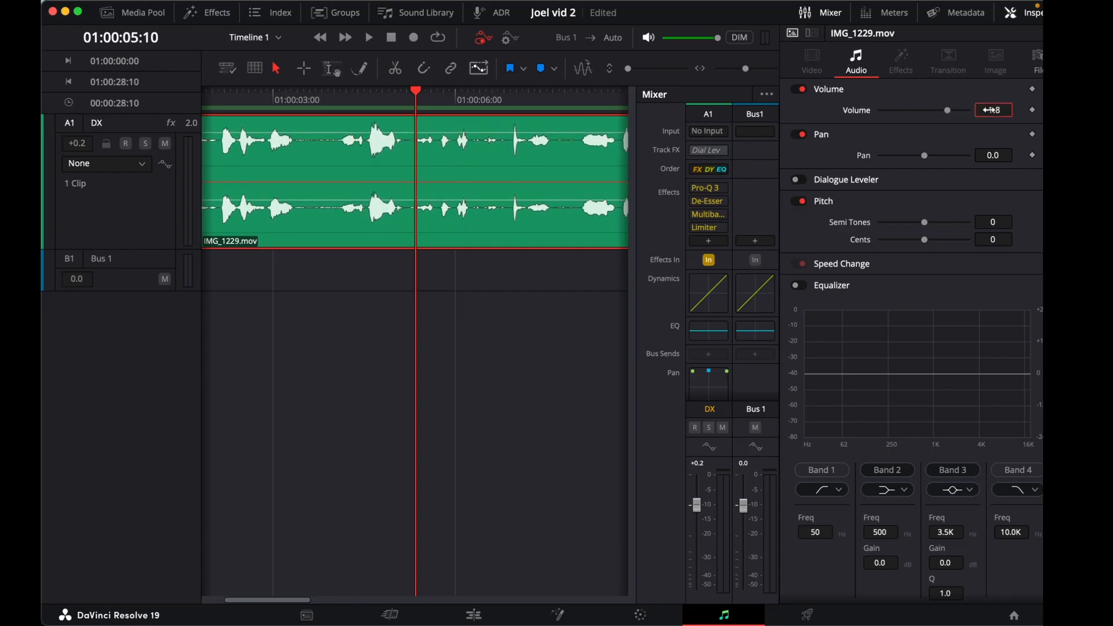
- Try different volume values for the IMG_1229.mov clip, including -1.0 and -10.0 dB
click(987, 110)
text(0)
key(Return)
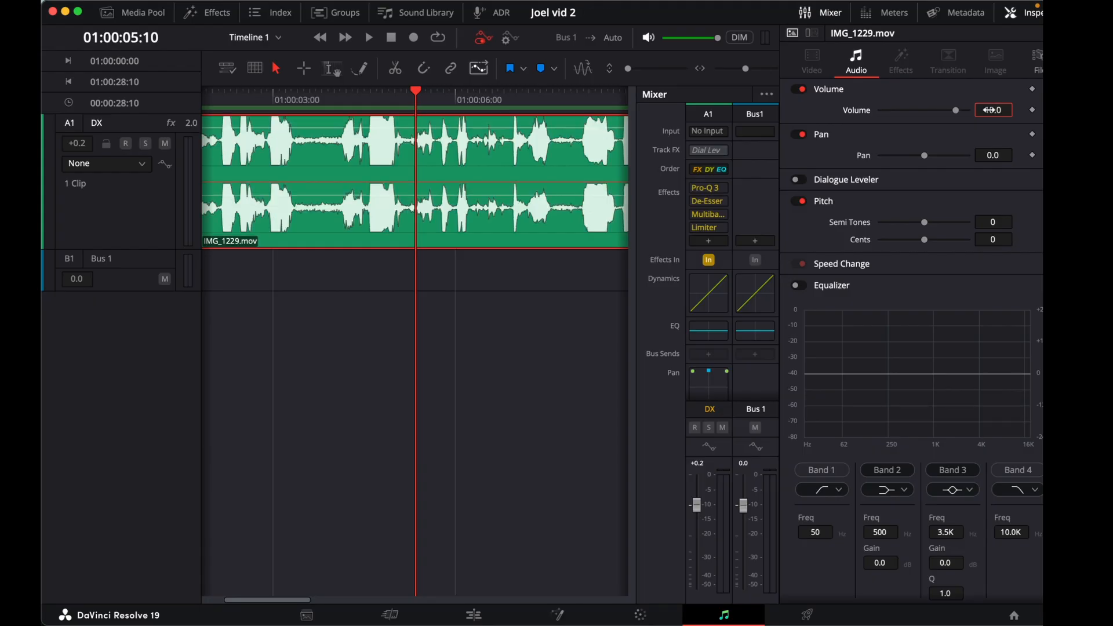
click(988, 111)
text(-10)
key(Return)
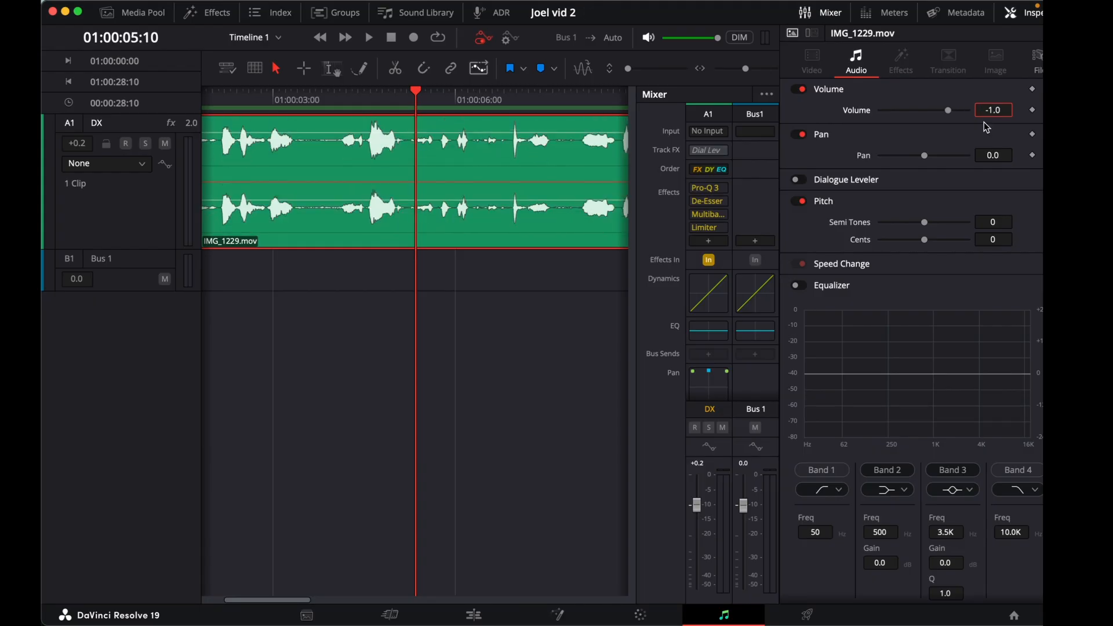
click(984, 110)
text(-10)
key(Return)
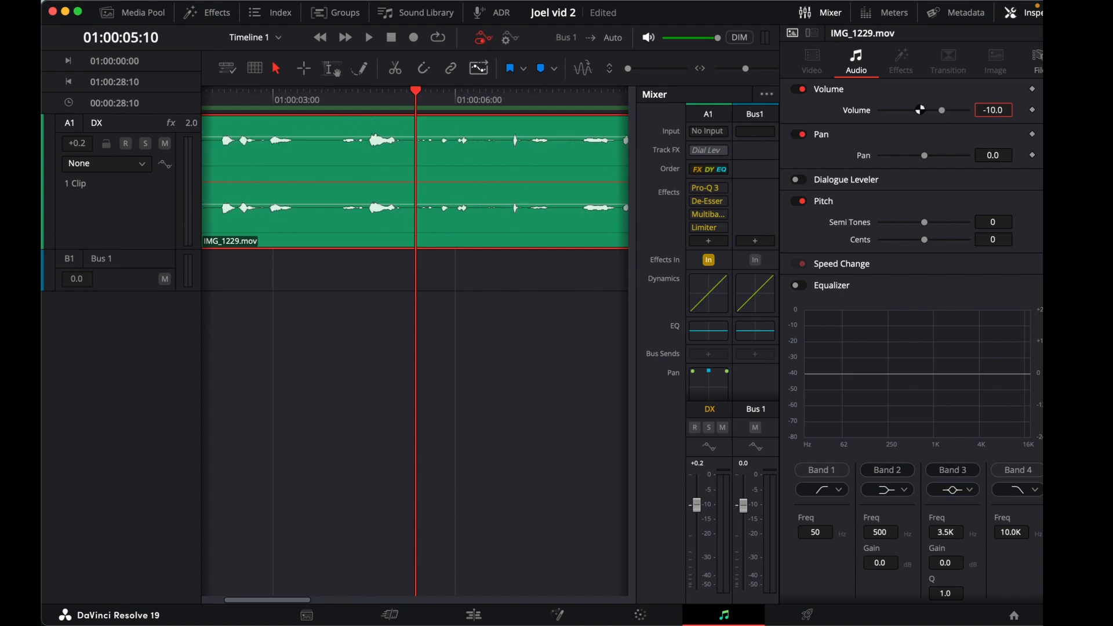
- Set the clip's volume to 0.0 dB
click(984, 111)
text(0)
key(Return)
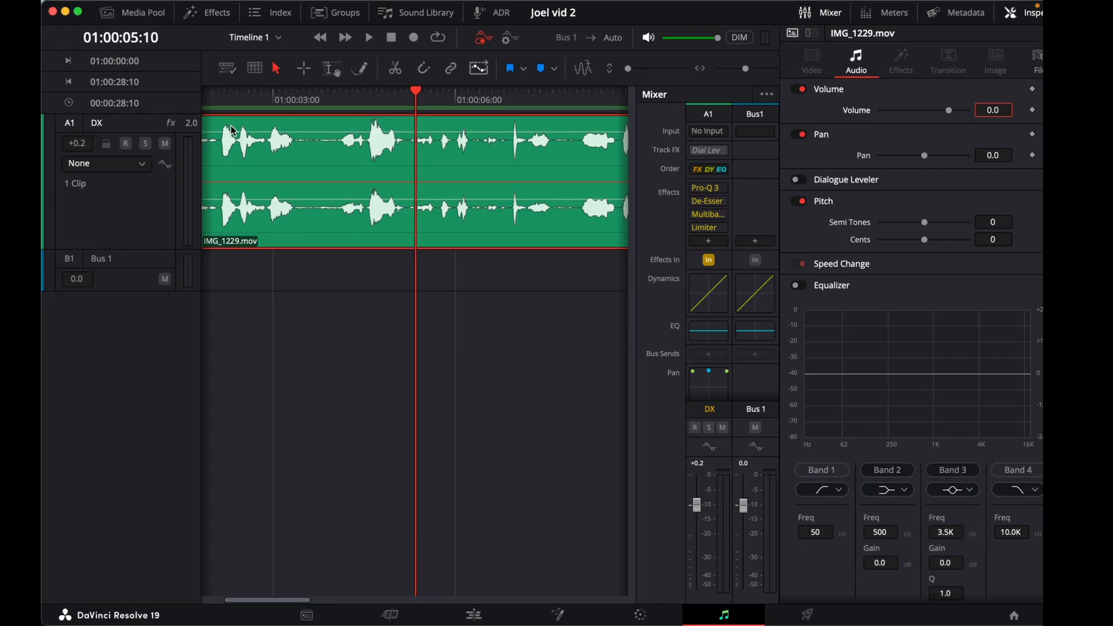
- Add volume keyframes around the loud peak at 01:00:04:18, try lowering that span to -9.0 dB and undo the reduction
scroll(239, 135, left, 3)
scroll(232, 126, left, 1)
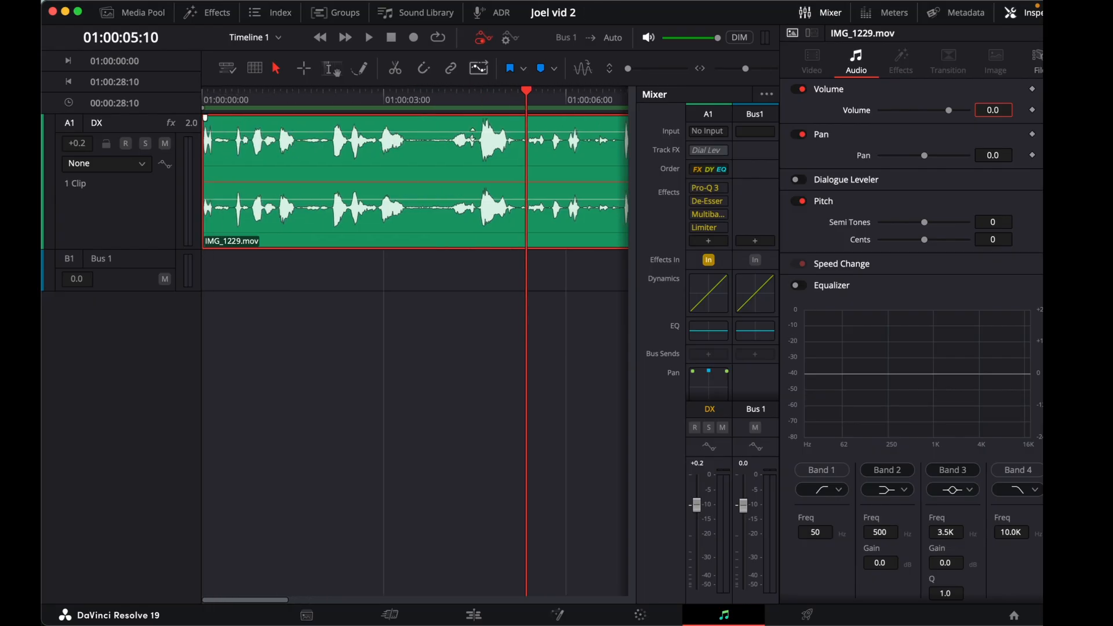
click(481, 128)
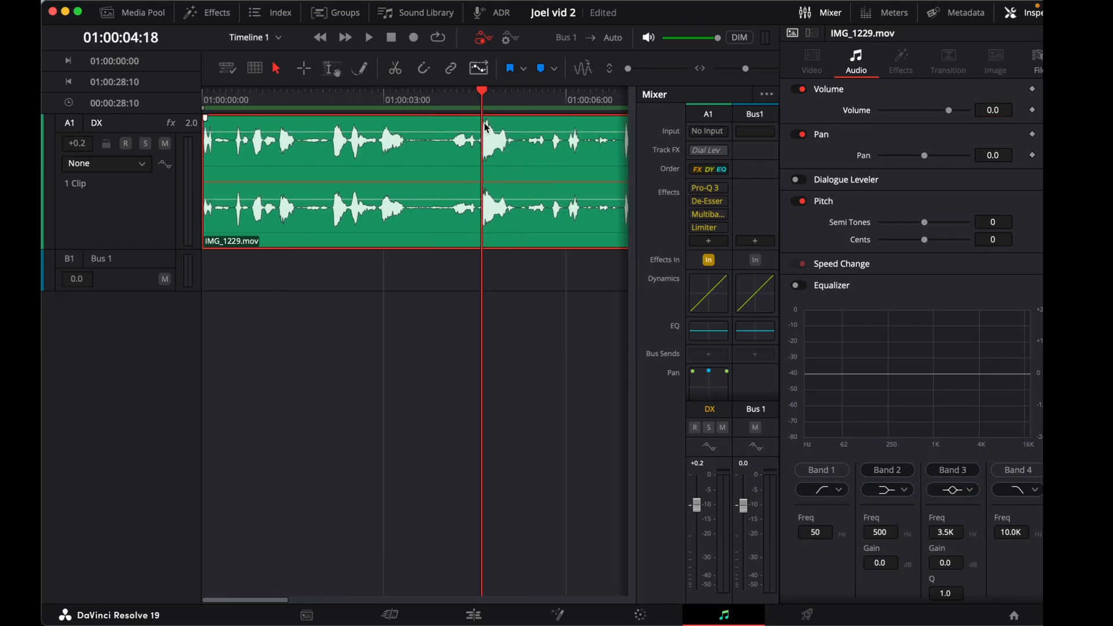
key(super+equal)
key(super+equal)
key(super+minus)
key(super+minus)
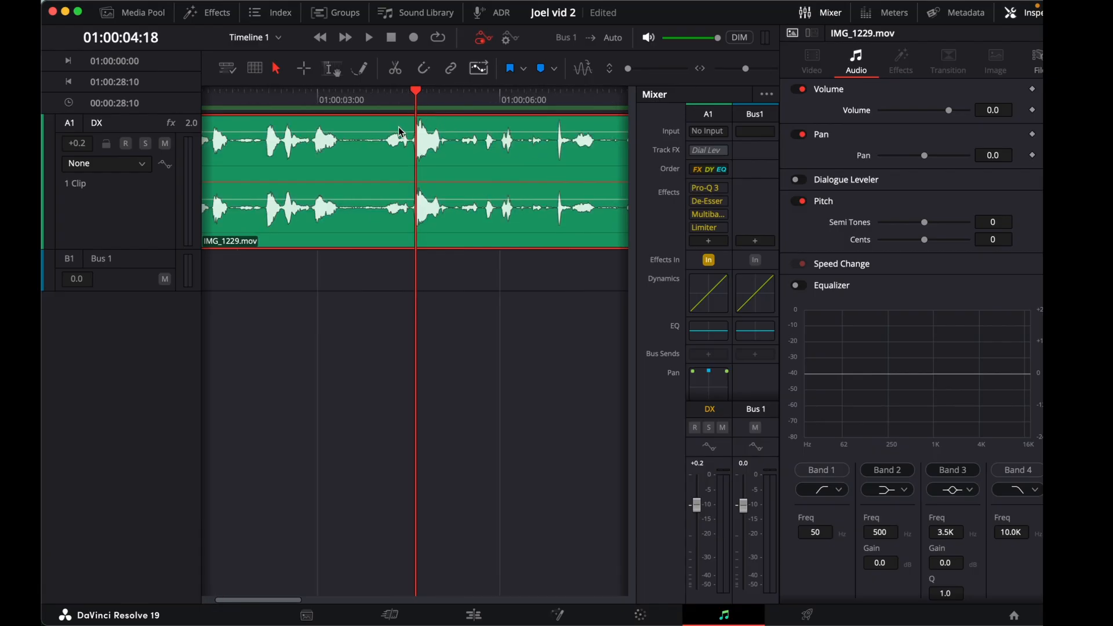
key(super+s)
alt+click(450, 132)
drag(427, 132, 427, 136)
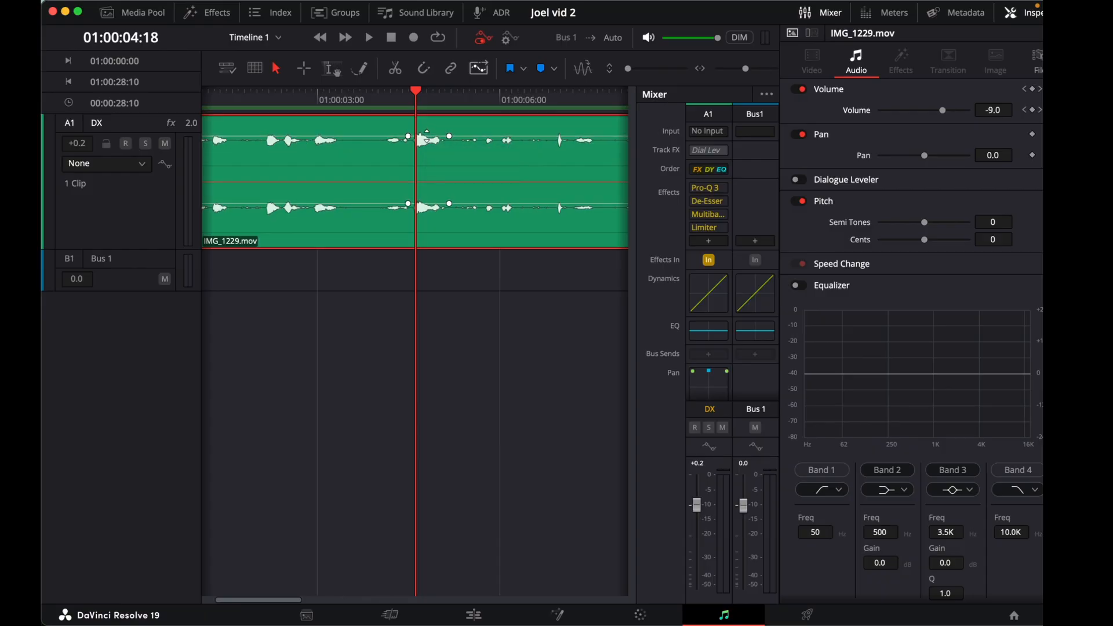
key(super+z)
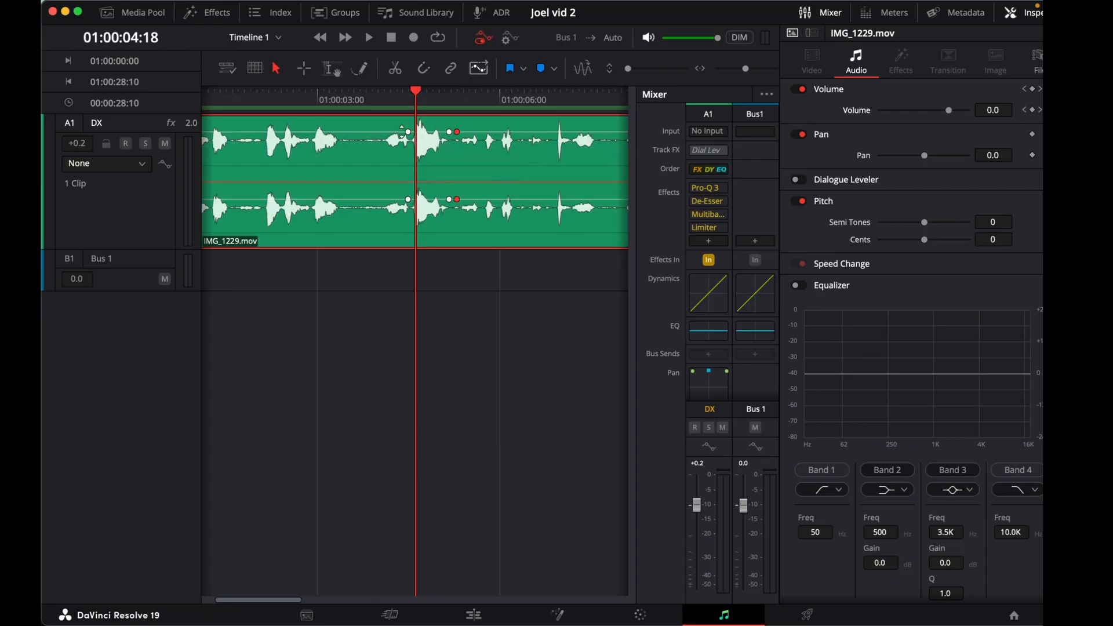
- Add another volume keyframe just before the loud peak and lower the span between the inner keyframes to -4.5 dB
alt+click(398, 133)
drag(427, 126, 426, 133)
scroll(443, 131, down, 5)
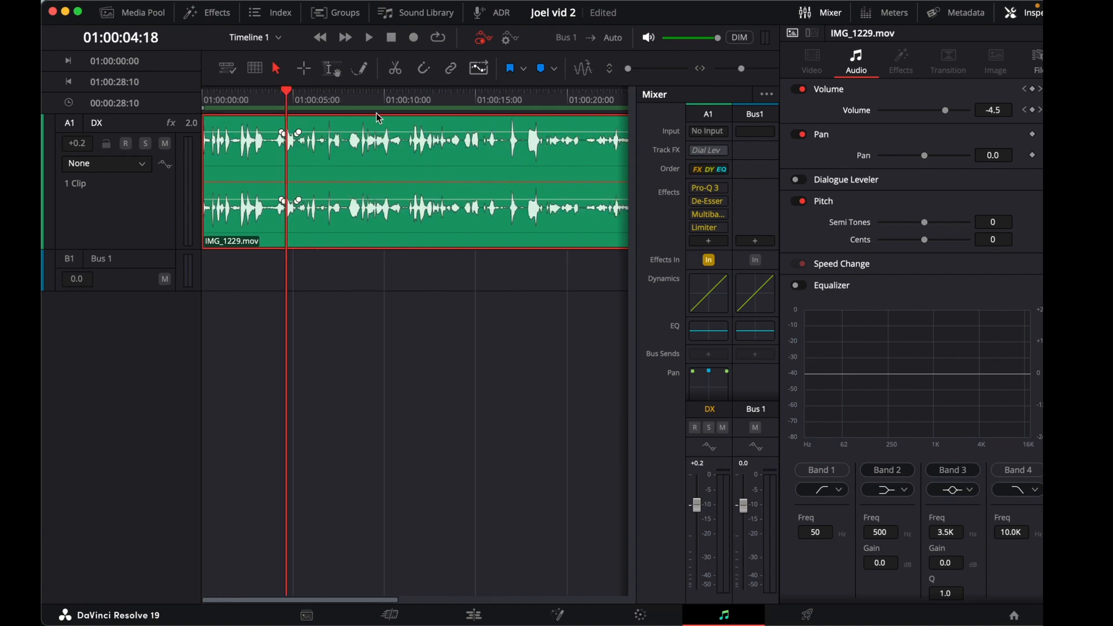
- Play the dialogue from 01:00:03:23 through the lowered peak to check the keyframed volume
scroll(377, 113, up, 5)
click(366, 98)
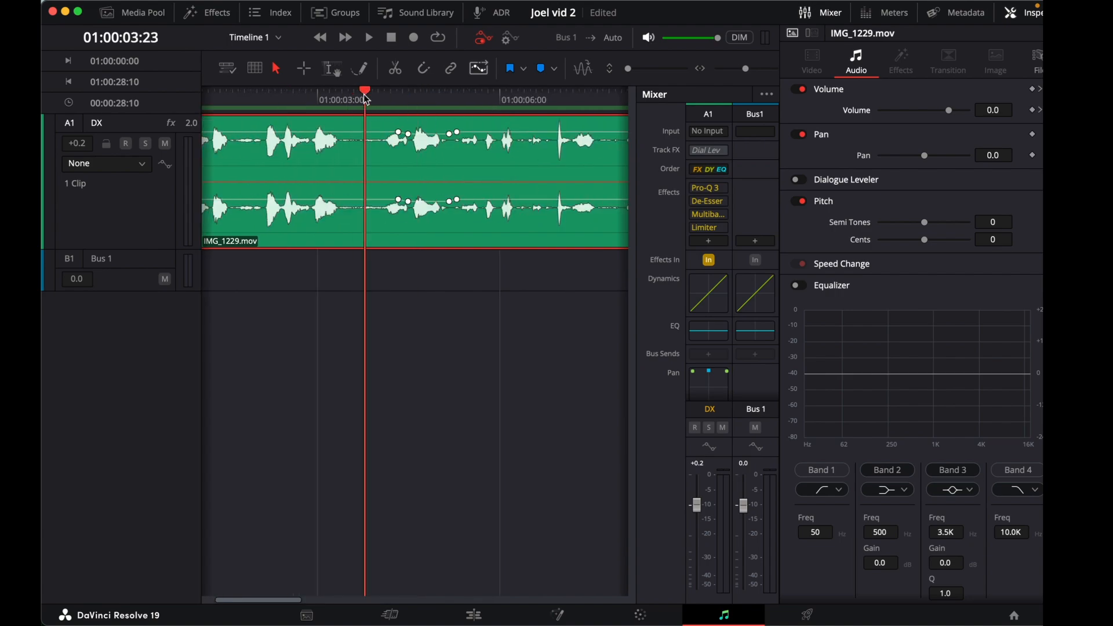
key(space)
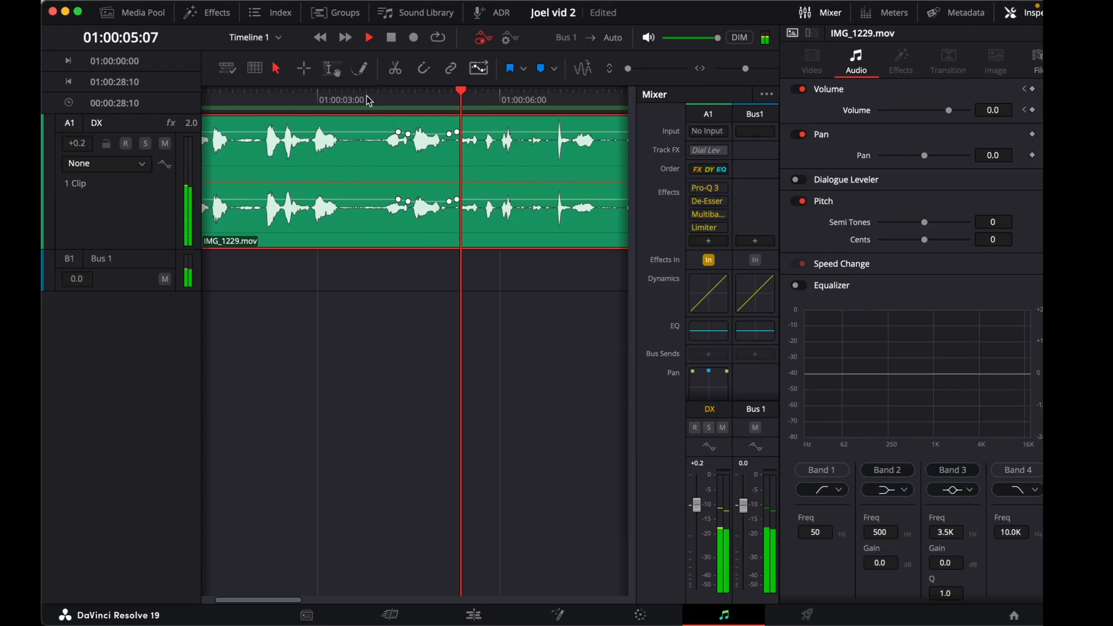
key(space)
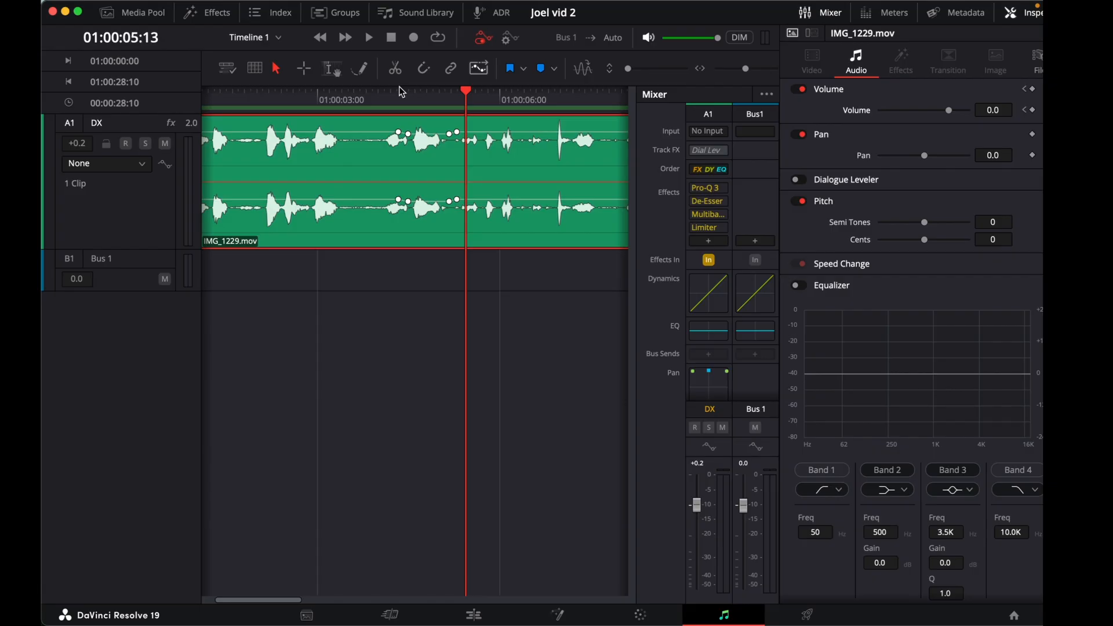
- Undo the volume reduction and the keyframes around the loud peak
key(super+z)
key(super+z)
key(super+z)
key(super+z)
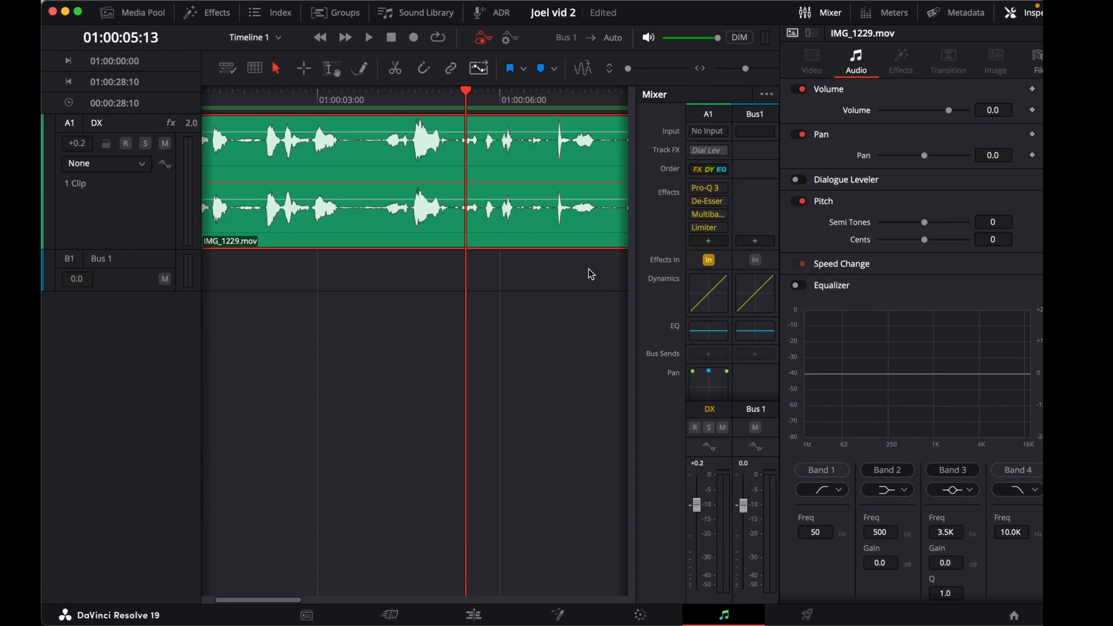
key(super+minus)
key(super+minus)
key(super+minus)
key(super+minus)
key(super+equal)
key(super+equal)
key(super+equal)
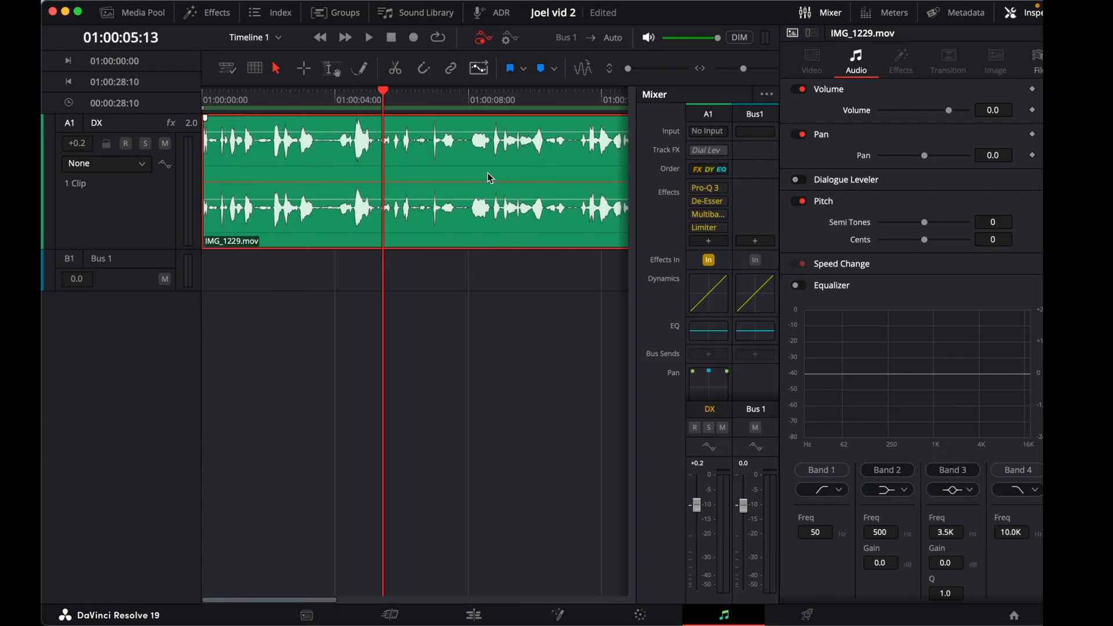
key(super+minus)
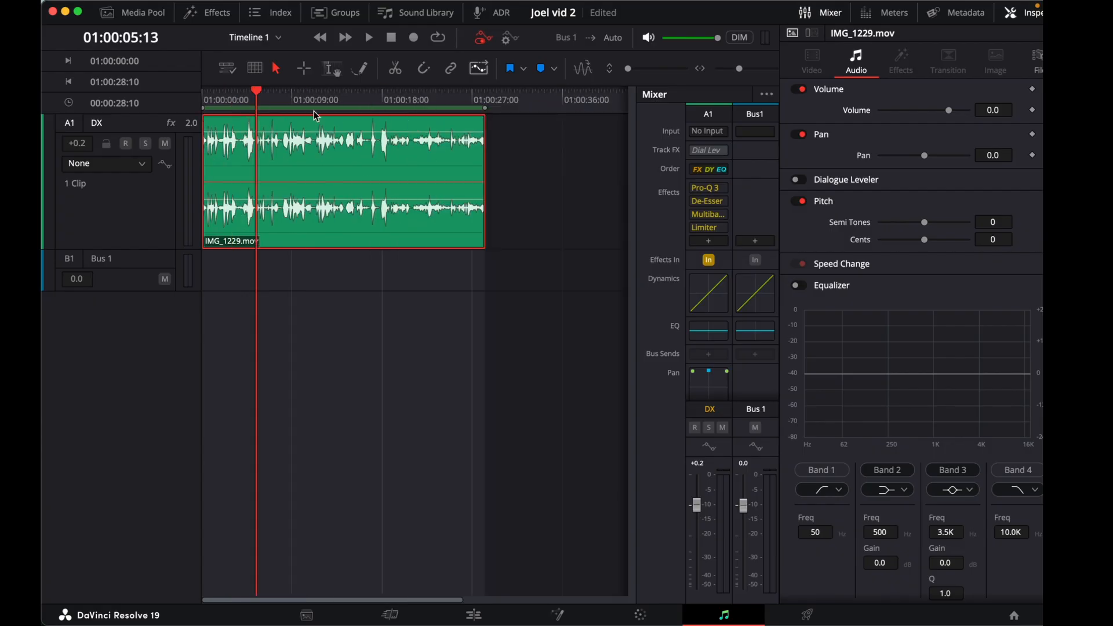
- Play the dialogue on track A1 across the loud peak near 01:00:04:18
key(super+equal)
key(super+equal)
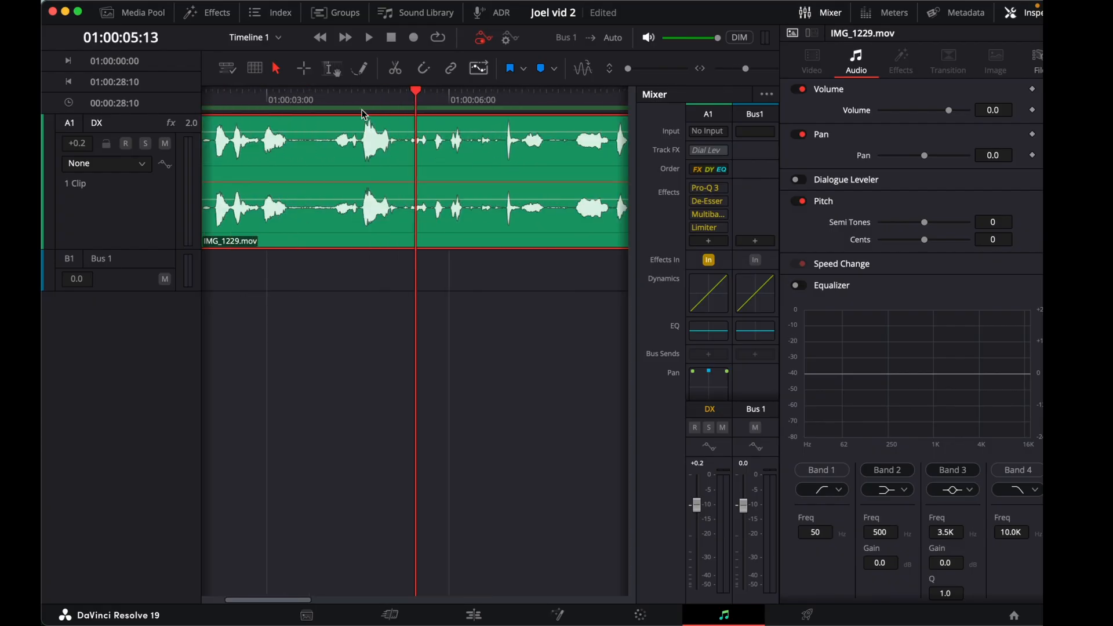
click(325, 94)
key(space)
key(super+equal)
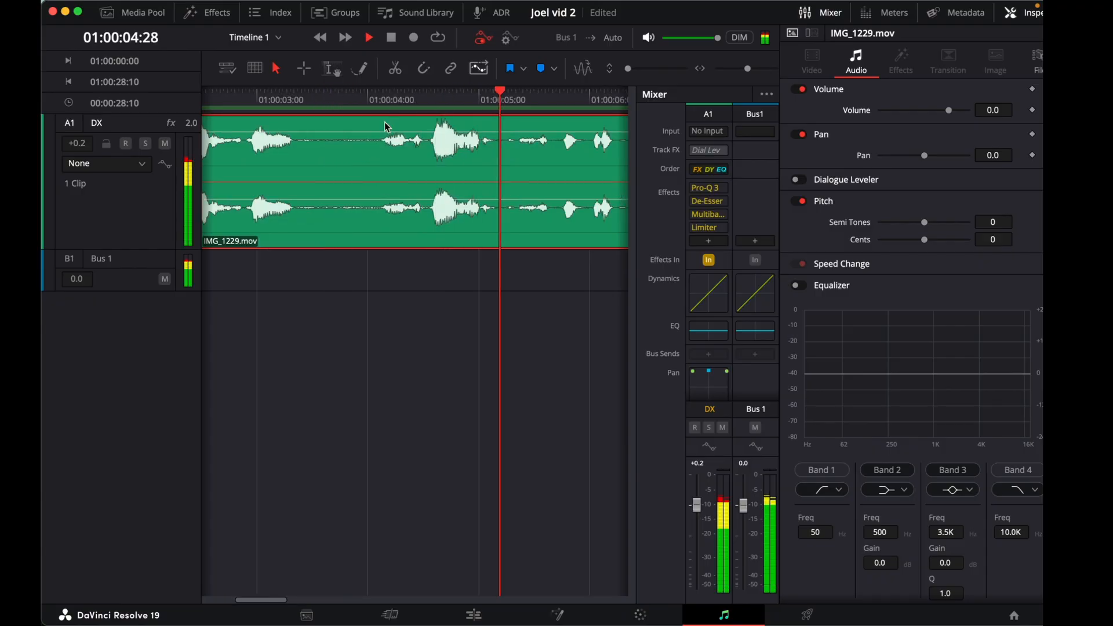
key(space)
- Replay the dialogue from before the loud peak to just past 01:00:05:19 to judge where the loud section begins and ends
key(super+minus)
key(super+minus)
key(super+minus)
key(super+minus)
click(250, 98)
key(super+equal)
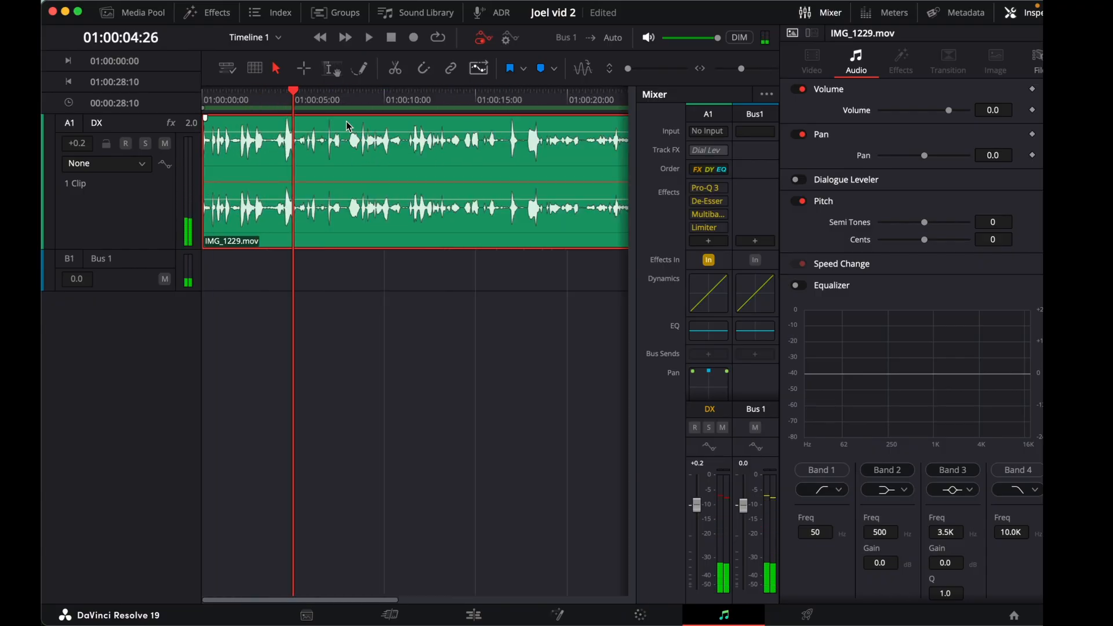
key(super+equal)
click(313, 96)
key(space)
key(super+equal)
key(super+equal)
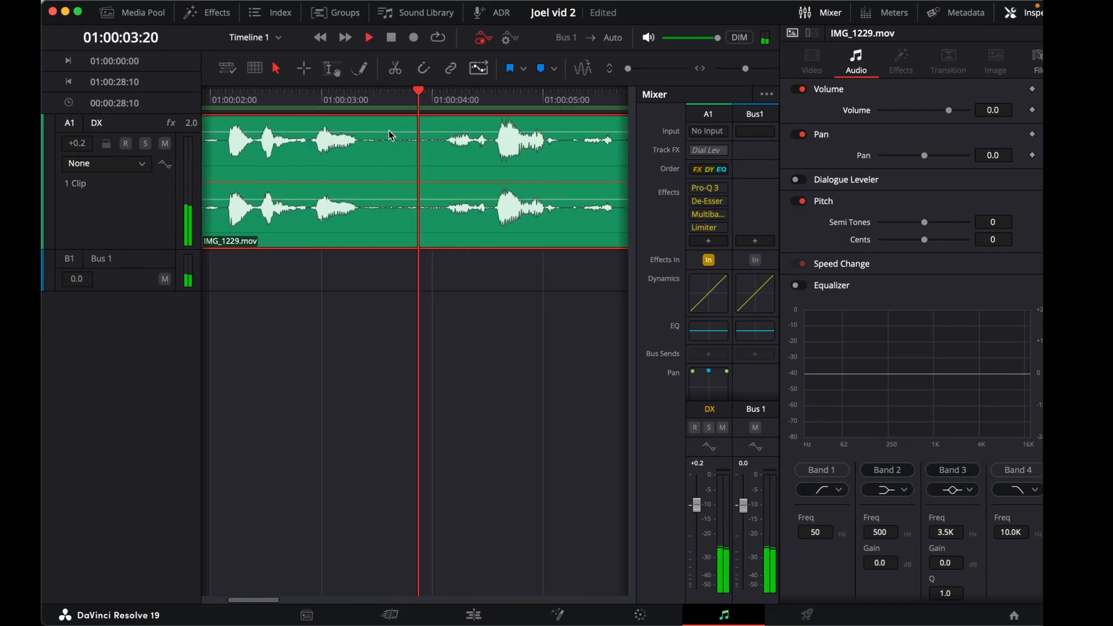
key(super+minus)
key(super+minus)
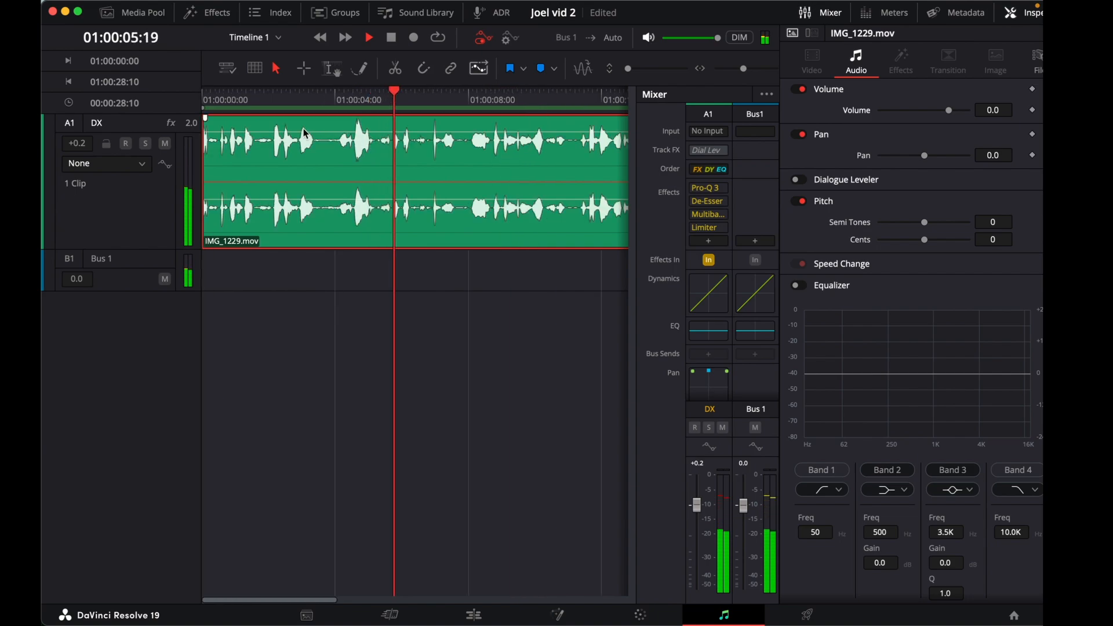
key(space)
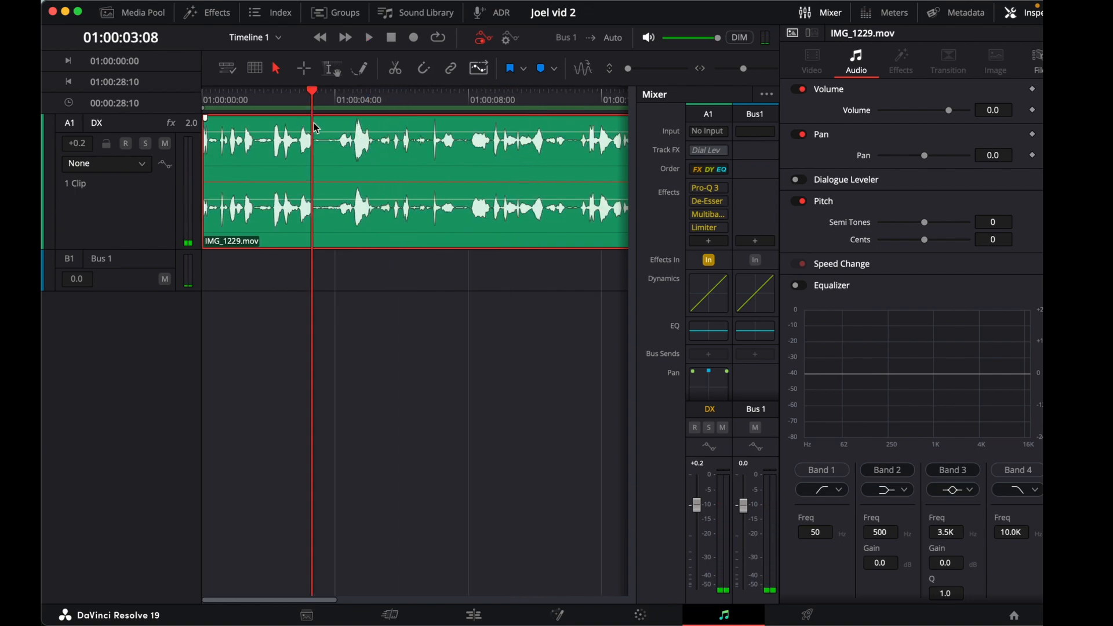
- Split the A1 clip at 01:00:03:08 and 01:00:05:19, and select the middle piece containing the loud peak
key(super+b)
click(386, 104)
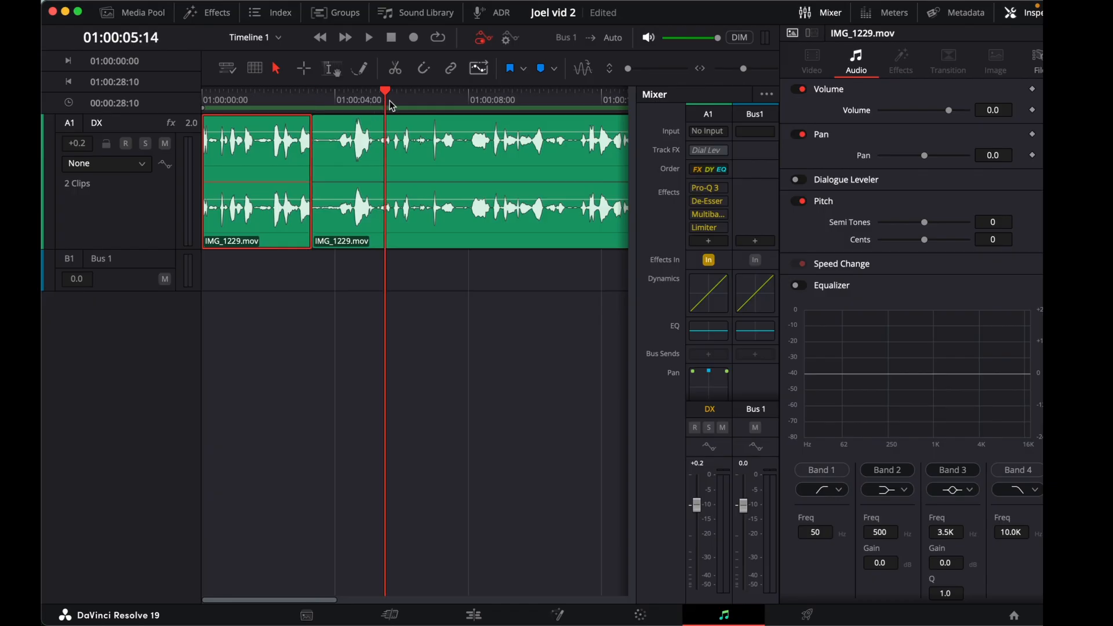
drag(387, 104, 391, 103)
key(super+b)
click(368, 161)
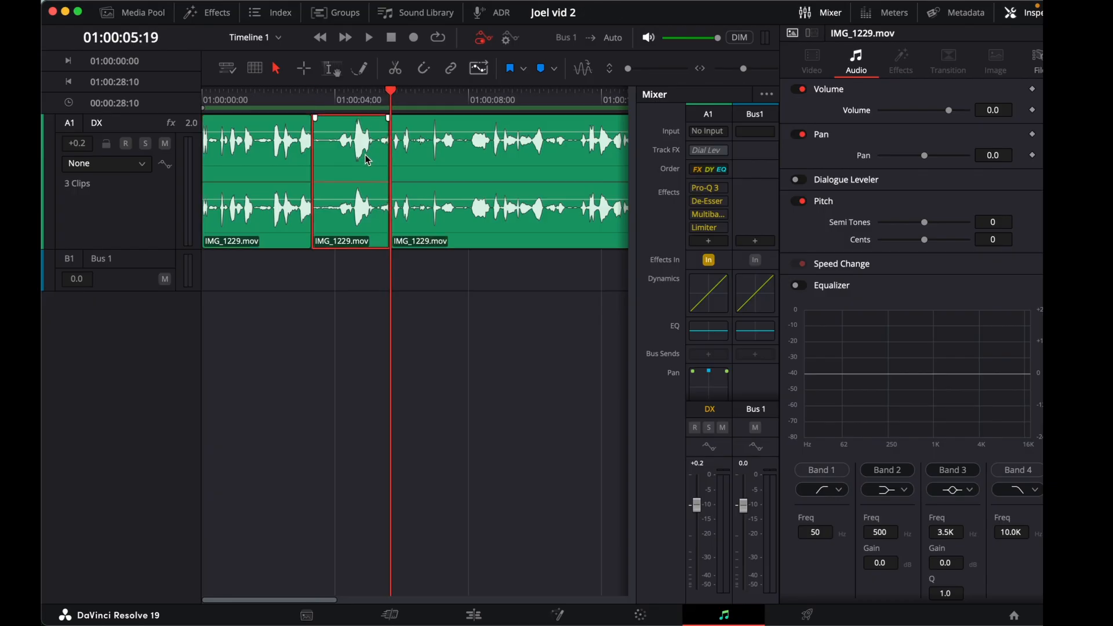
- Open the timeline on the Edit page and select the short middle piece of the dialogue clip on A1
click(474, 614)
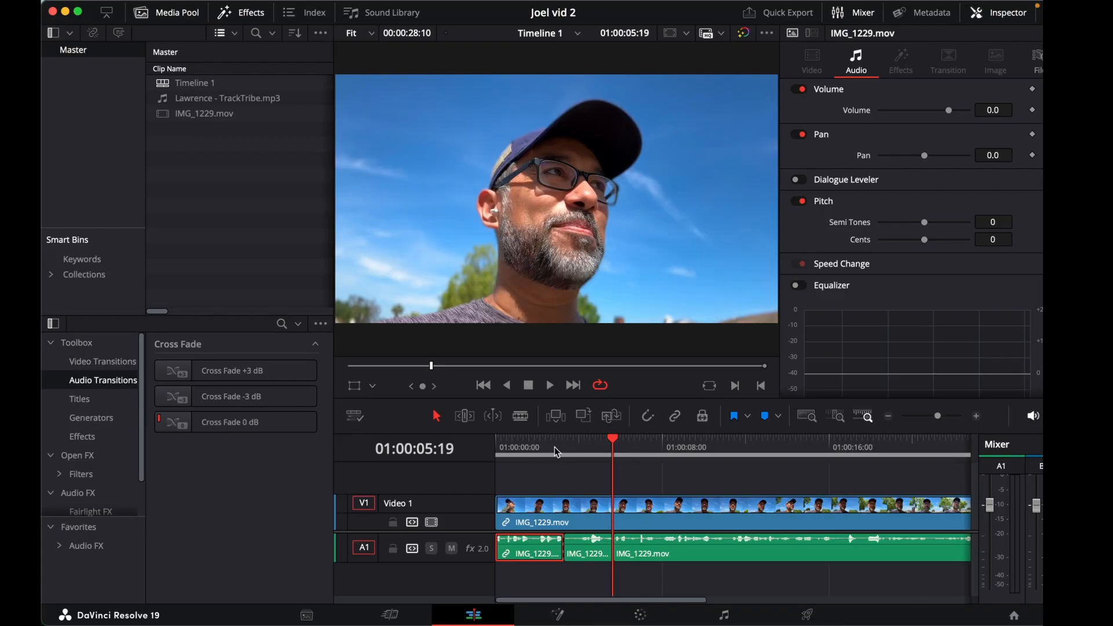
mouse_move(607, 452)
mouse_down()
mouse_move(594, 452)
mouse_move(604, 452)
mouse_up()
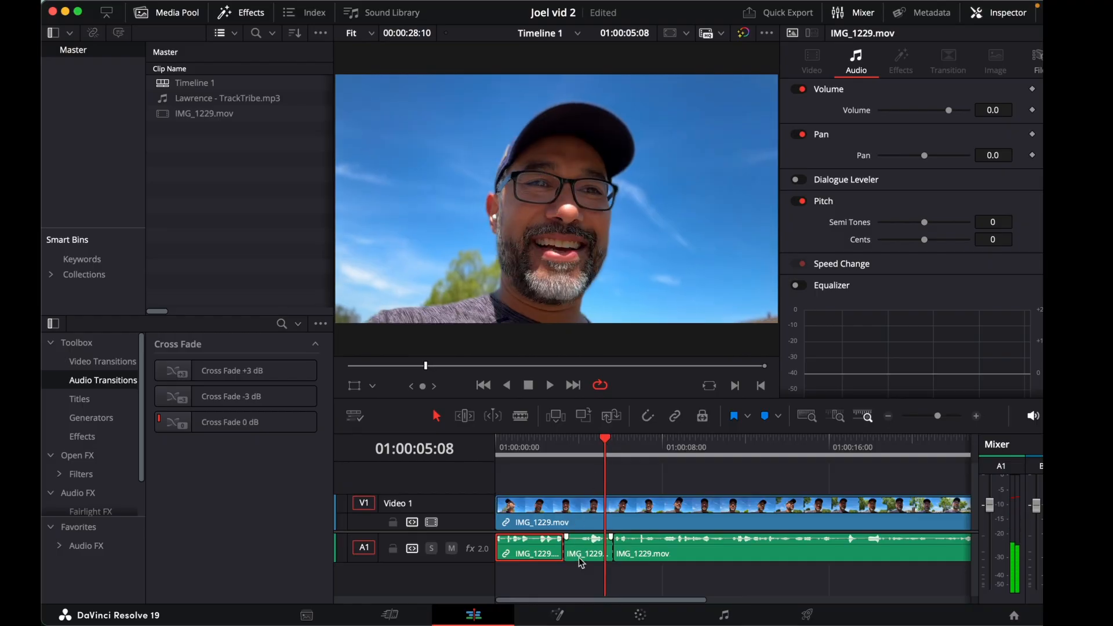
click(584, 451)
click(597, 549)
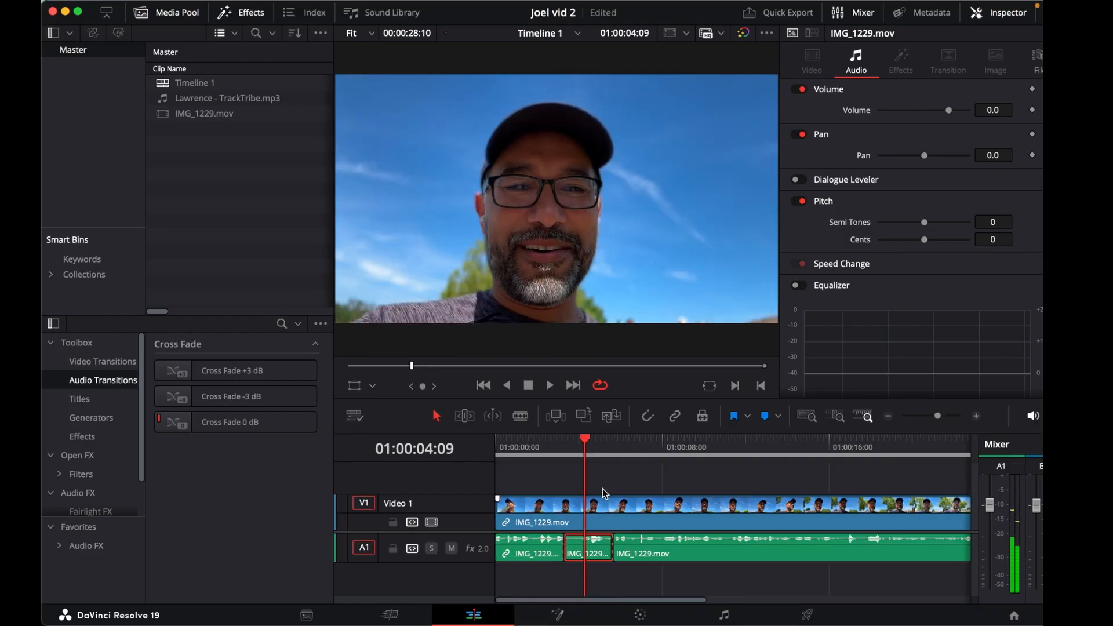
- Play the middle dialogue piece from 01:00:03:12 through the loud peak
drag(584, 440, 567, 442)
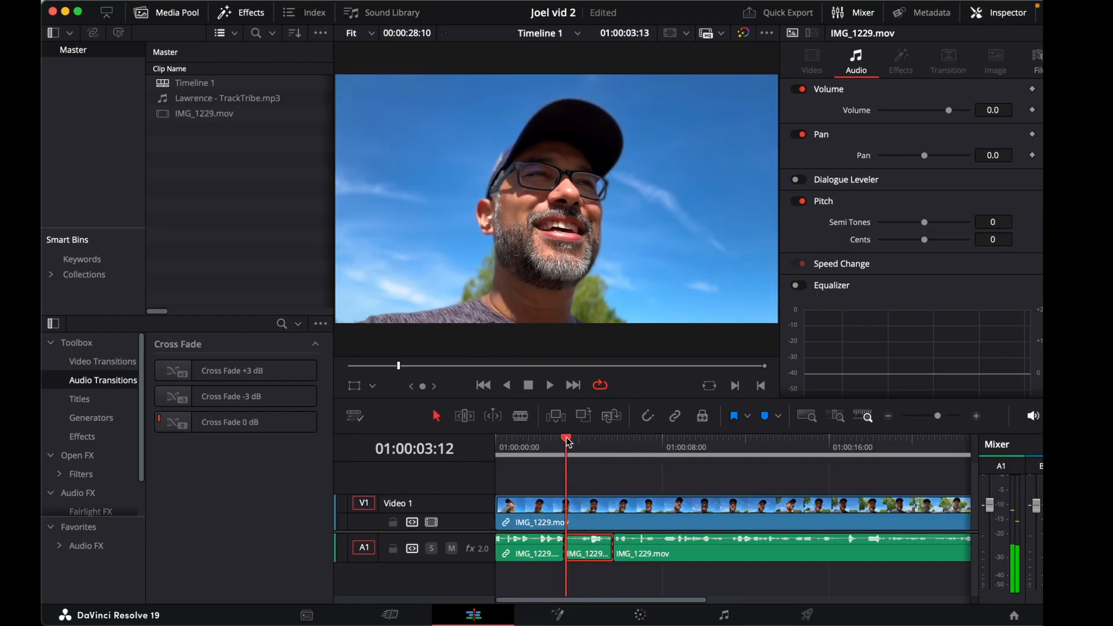
key(space)
key(super+equal)
key(super+equal)
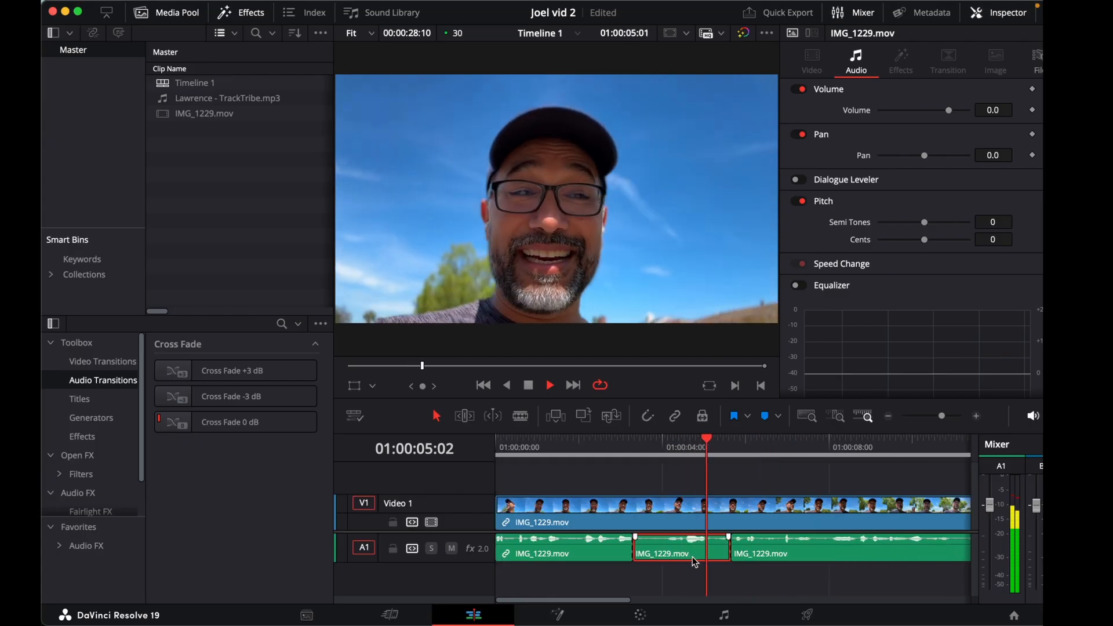
key(space)
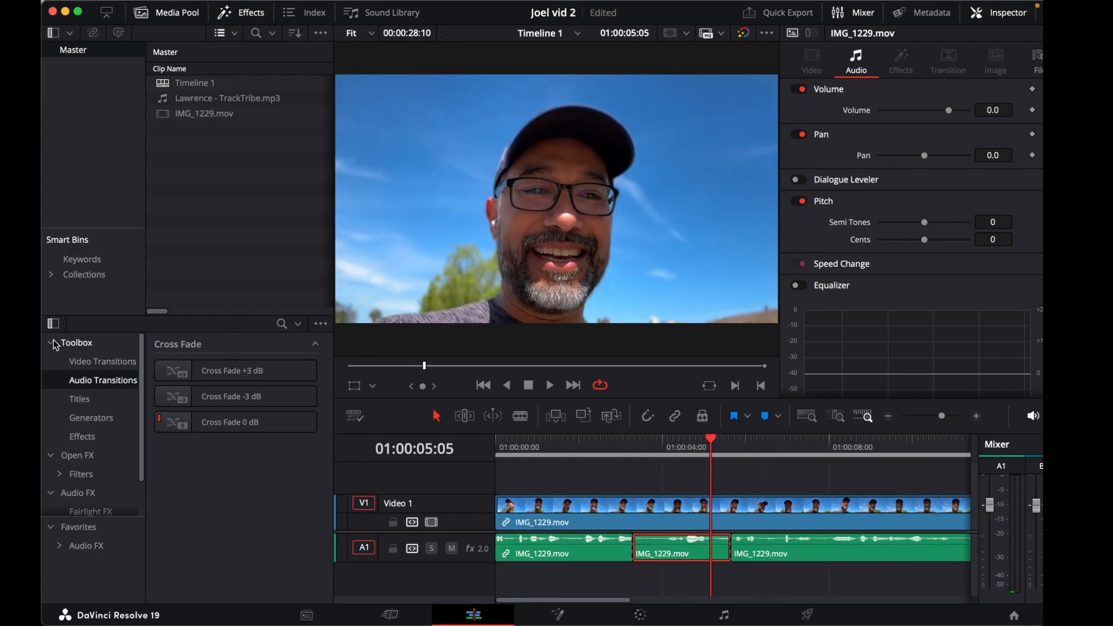
- Find RX 11 Dialogue Isolate among the VST audio effects and apply it to the middle dialogue piece on A1
click(52, 342)
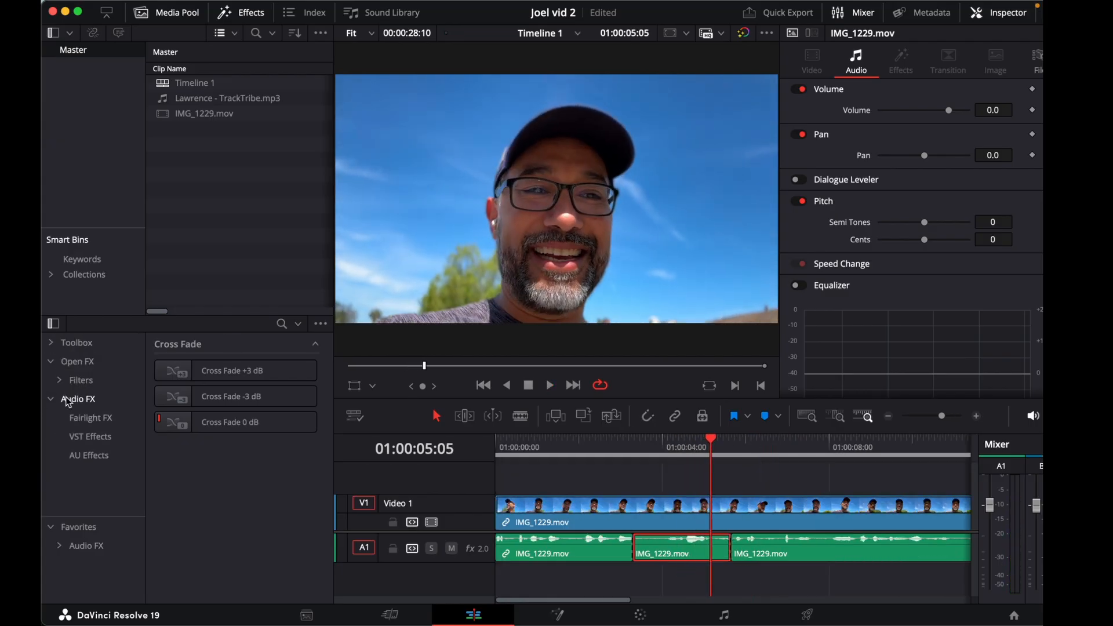
click(92, 418)
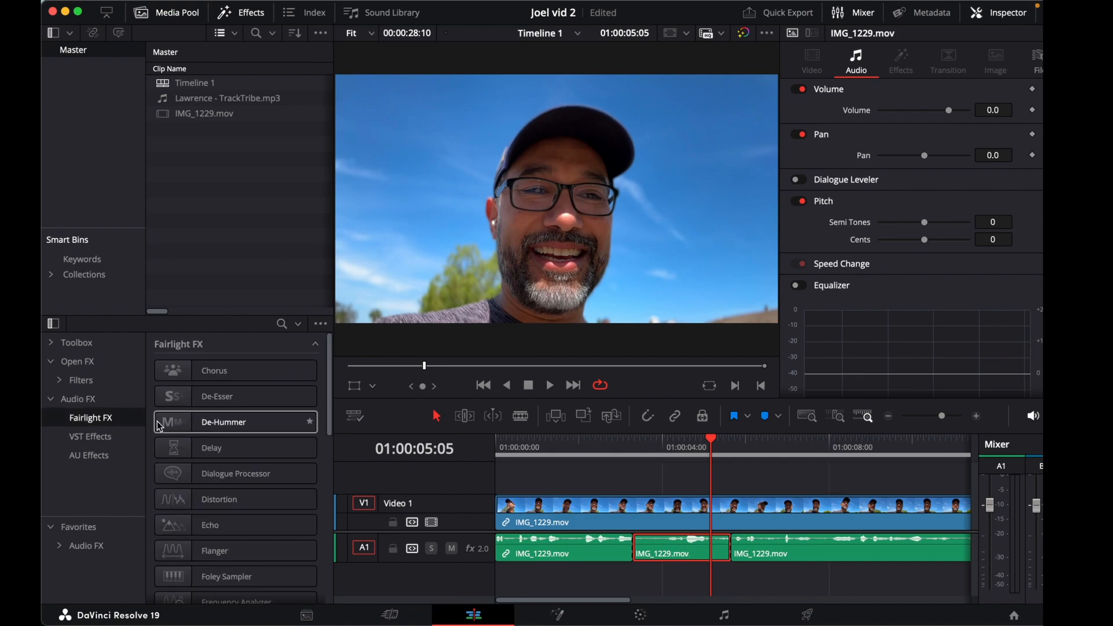
click(92, 440)
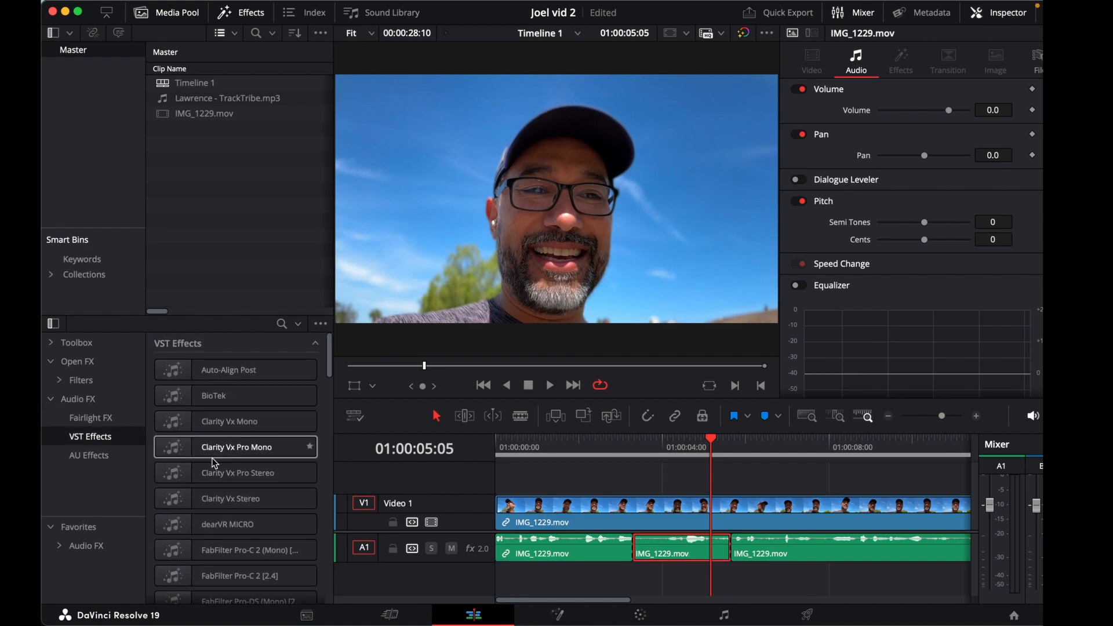
scroll(255, 469, down, 3)
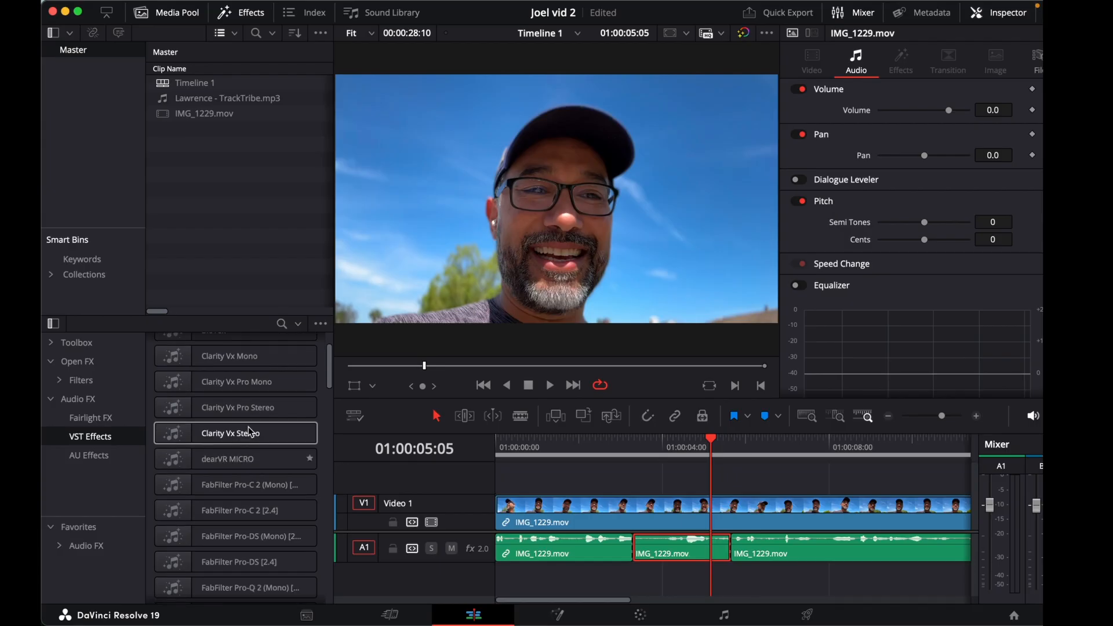
scroll(249, 442, down, 10)
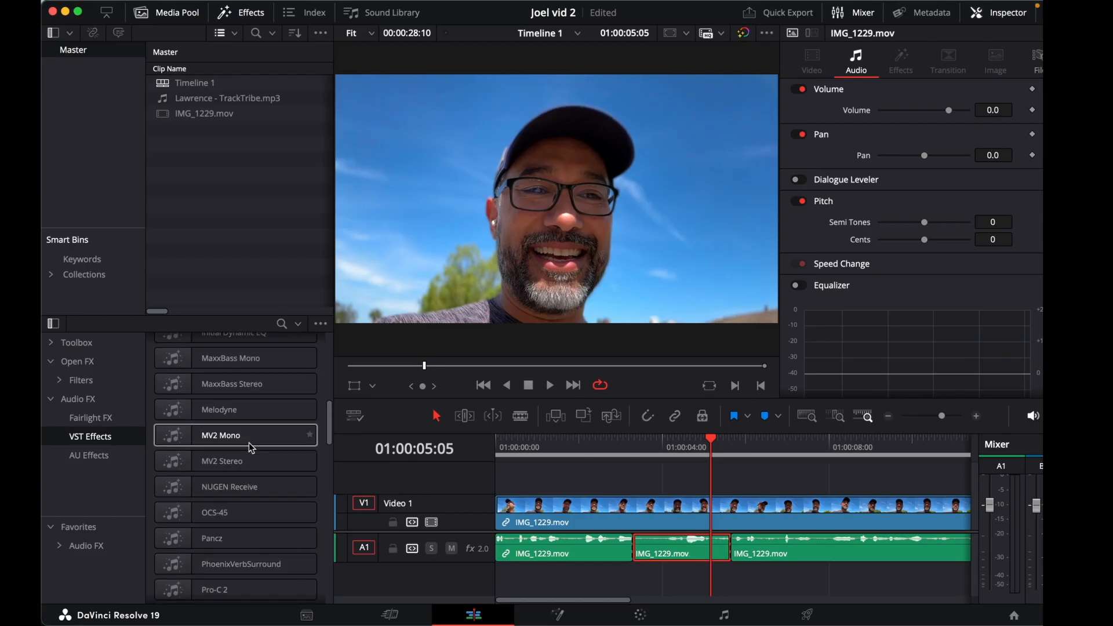
scroll(243, 445, down, 6)
scroll(243, 446, down, 2)
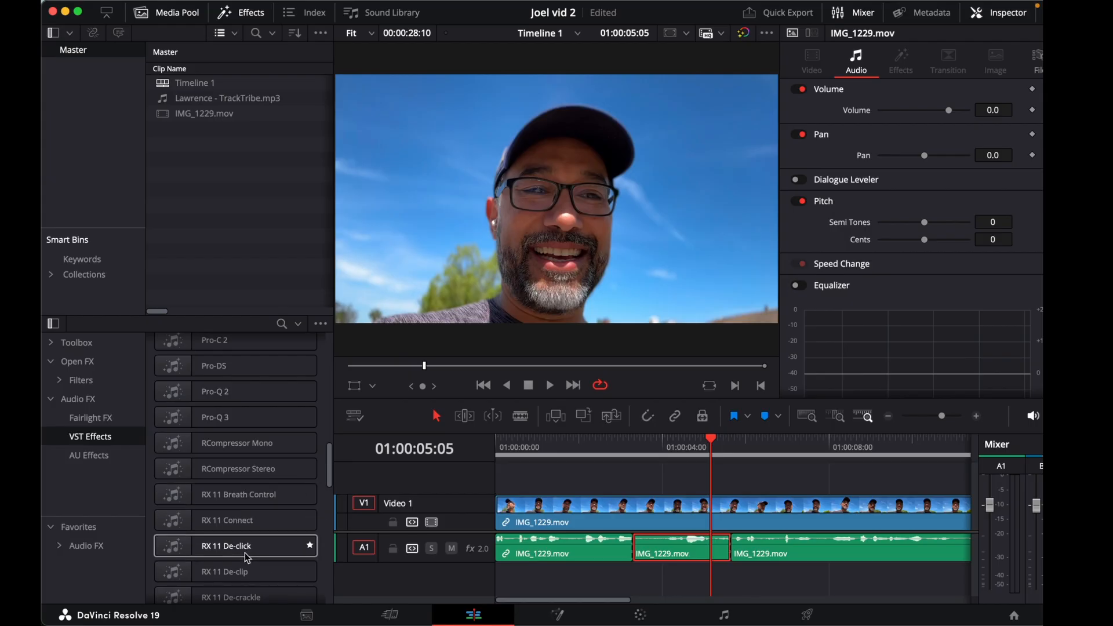
scroll(244, 554, down, 3)
scroll(233, 509, down, 3)
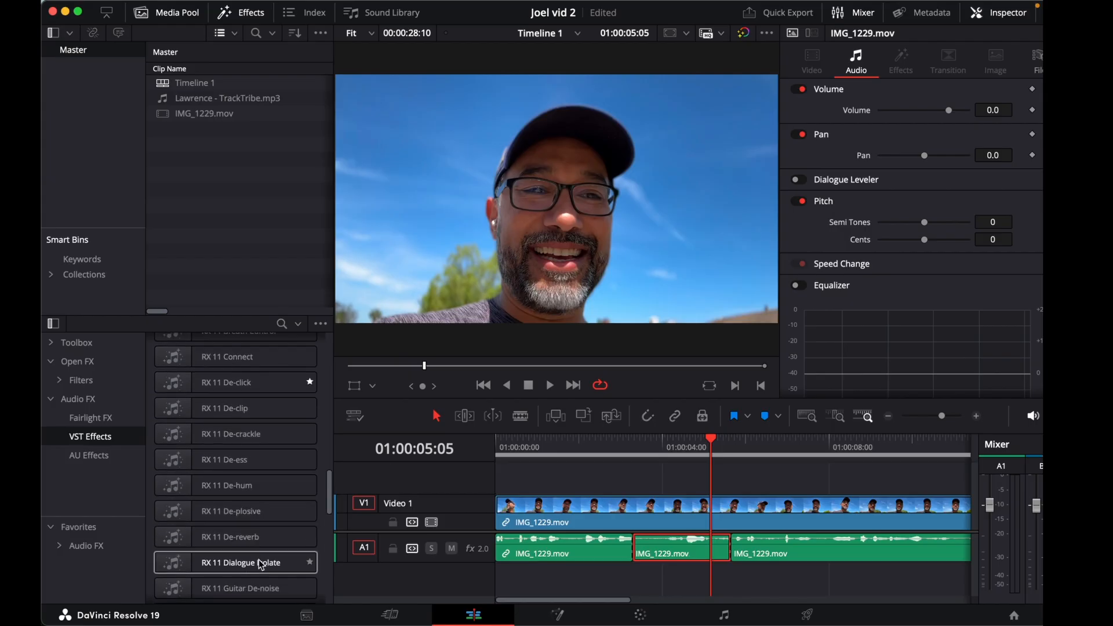
drag(261, 565, 681, 555)
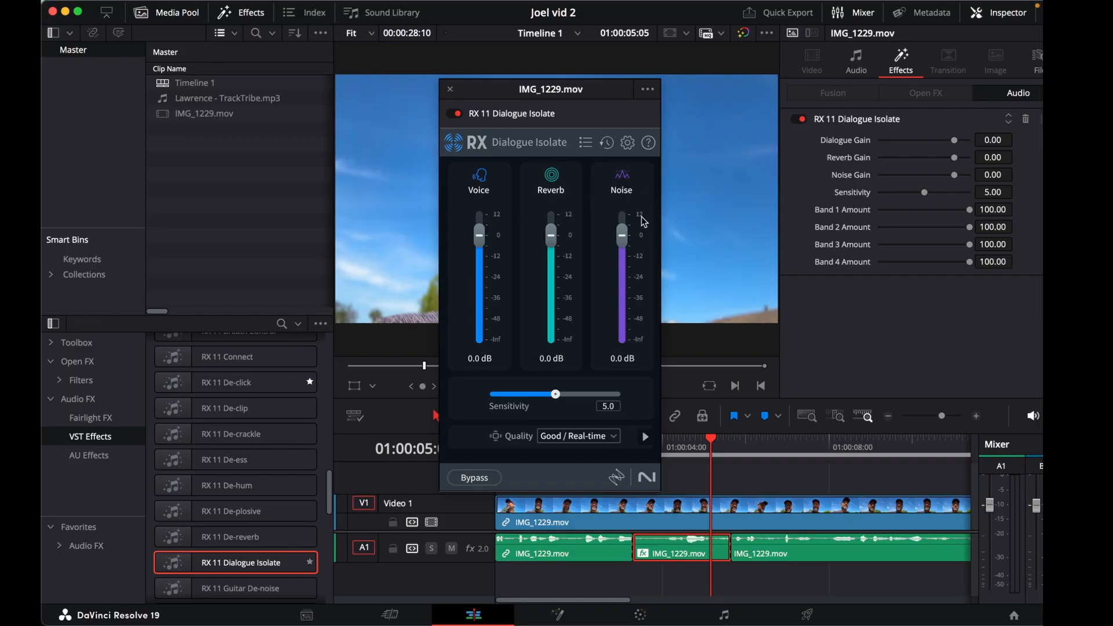
- Lower the Noise gain in RX 11 Dialogue Isolate to -5.6 dB and close the plug-in window
drag(625, 244, 623, 247)
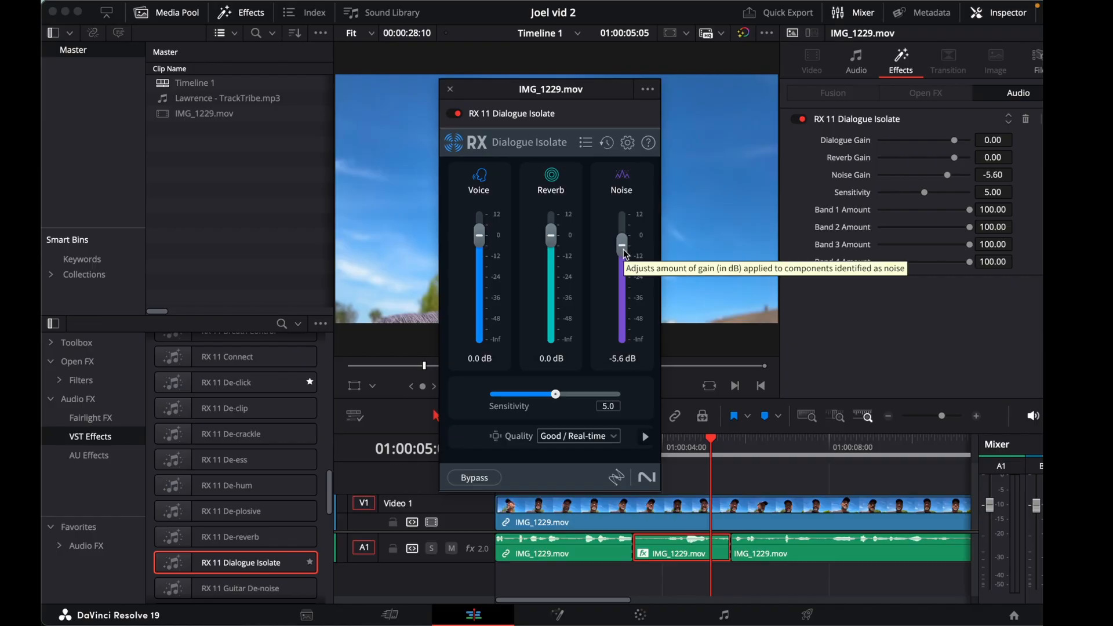
drag(625, 253, 616, 241)
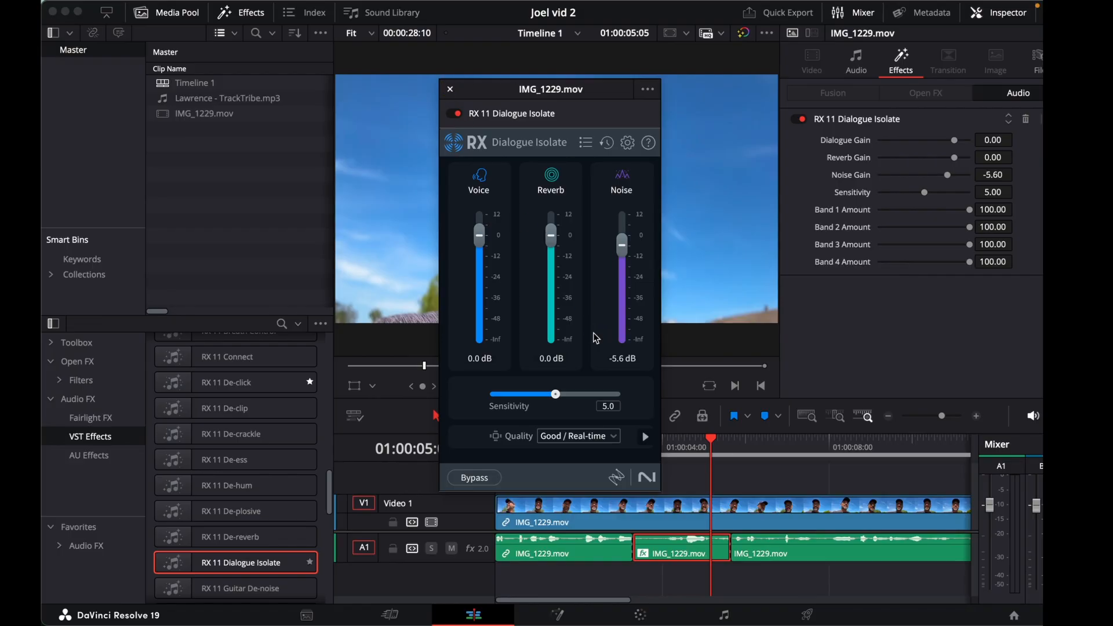
key(Escape)
- Review the timeline around the middle dialogue piece, from its start at 01:00:03:14 to the peak at 01:00:04:26
click(583, 440)
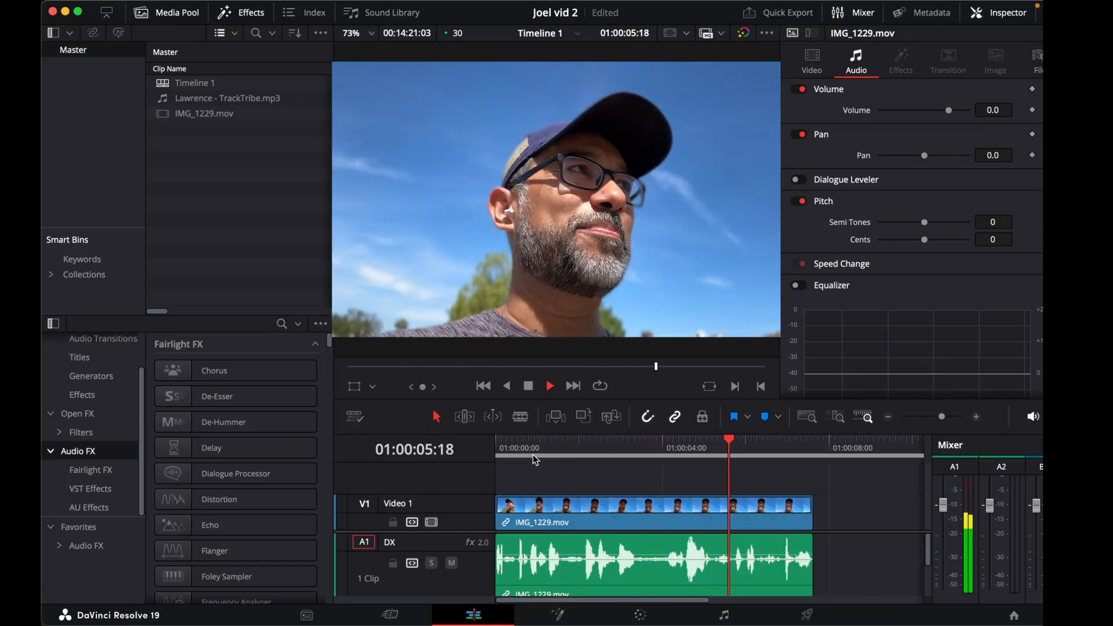
click(523, 451)
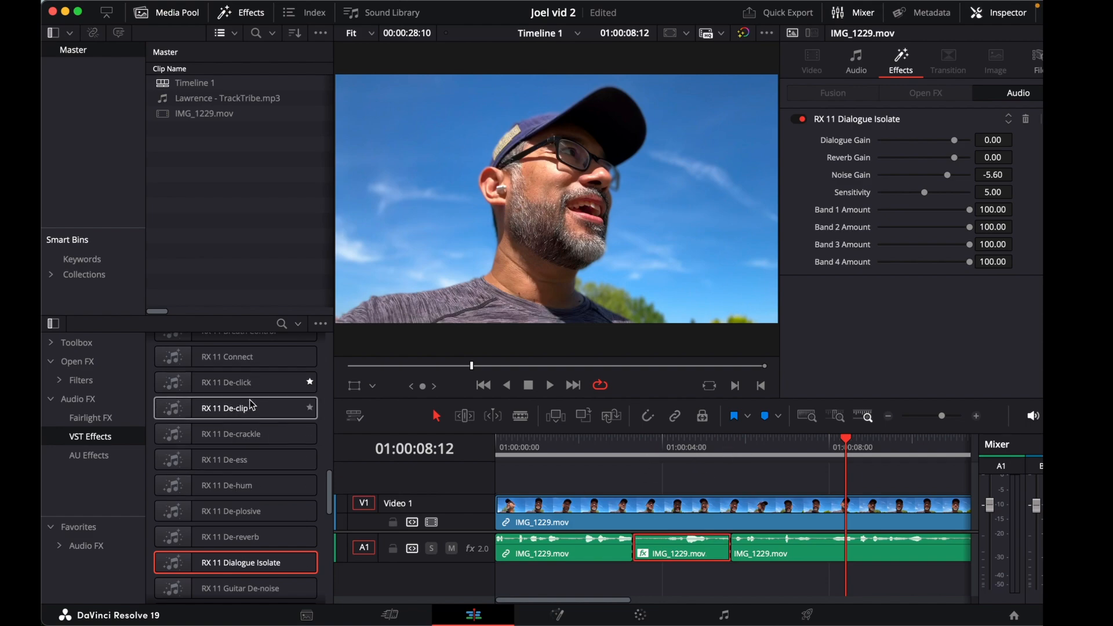
click(642, 448)
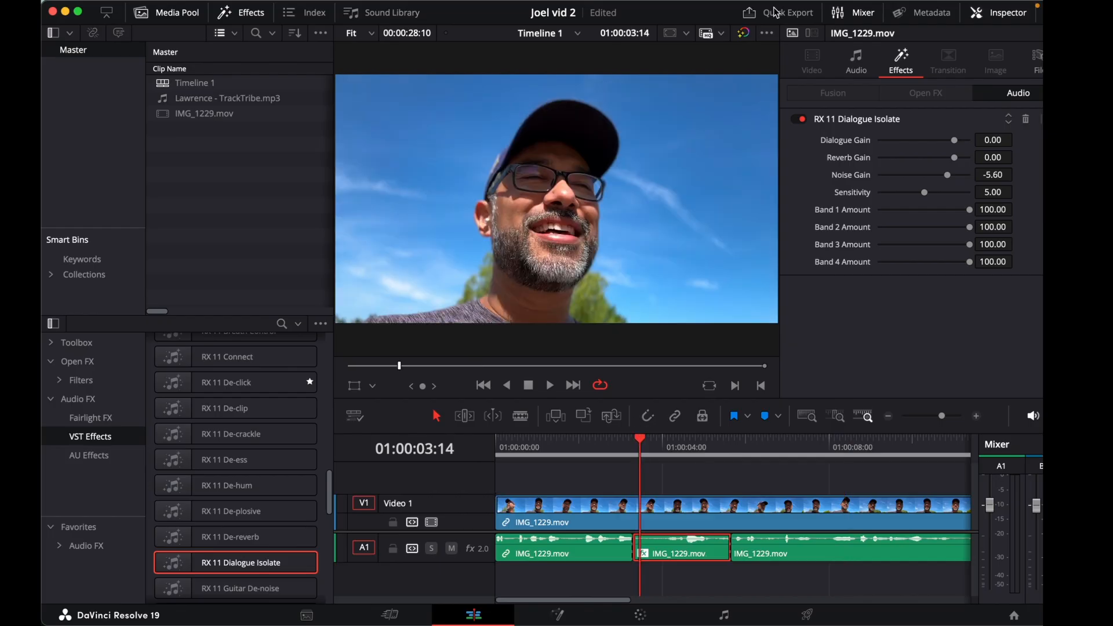
click(698, 450)
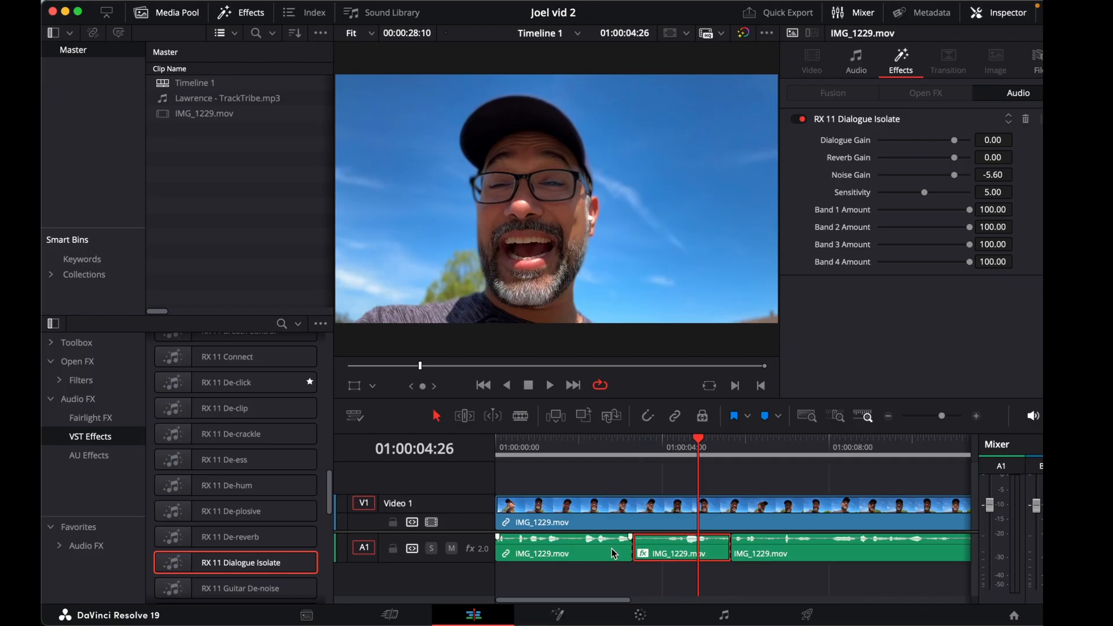
- Undo the RX 11 Dialogue Isolate effect and both splits of the dialogue clip on A1
key(super+z)
key(super+z)
click(623, 445)
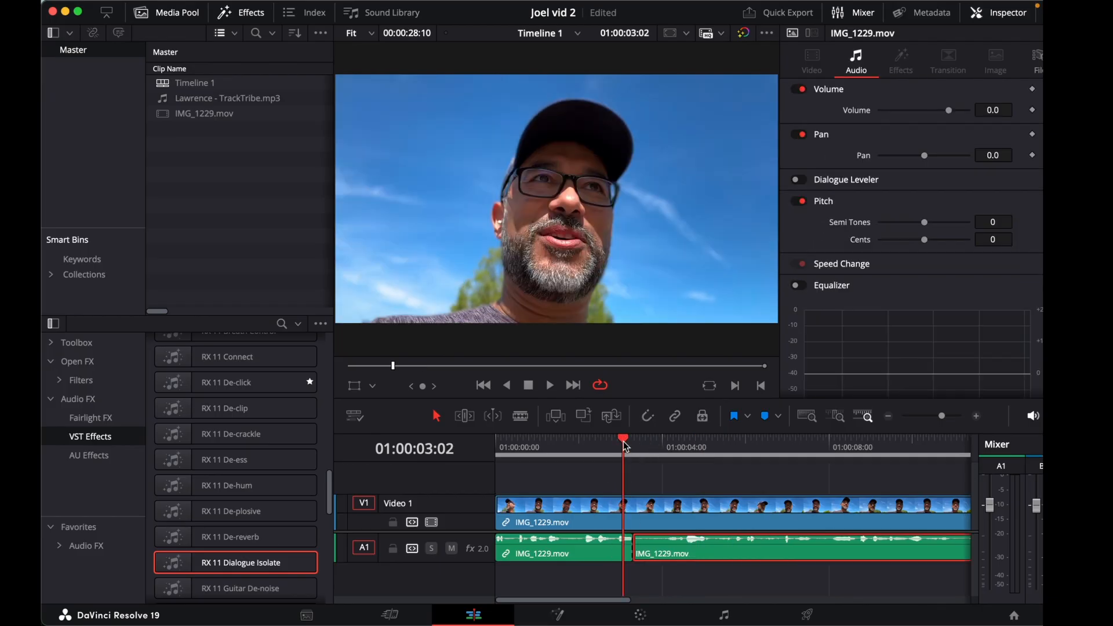
key(super+z)
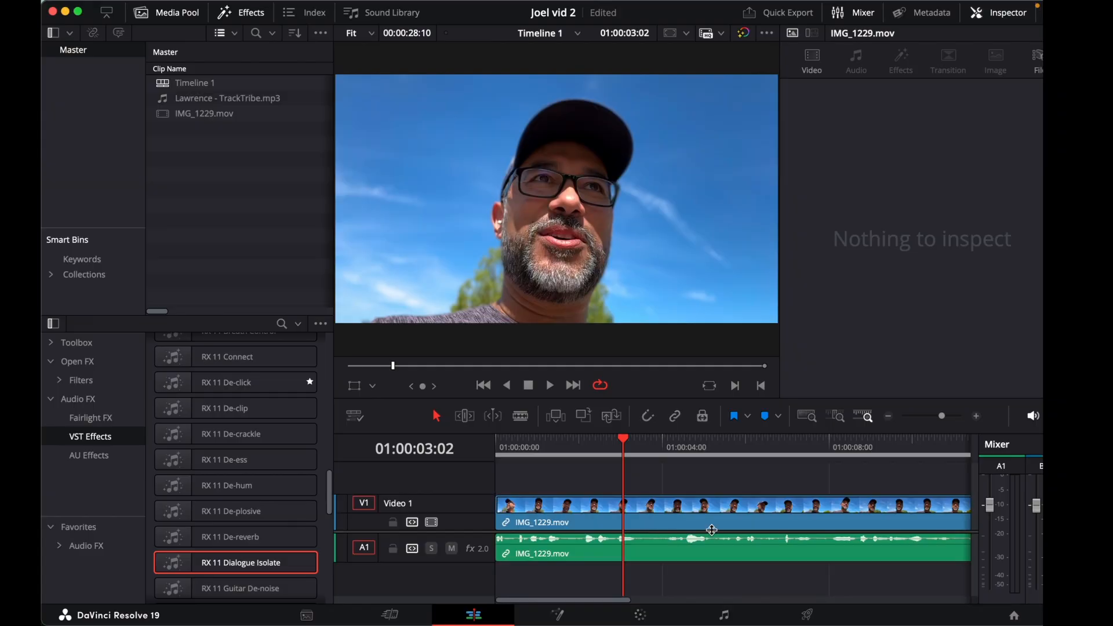
- Save the project, and replay the unsplit dialogue clip on the Fairlight page from 01:00:03:02 through the loud peak
key(super+s)
click(723, 615)
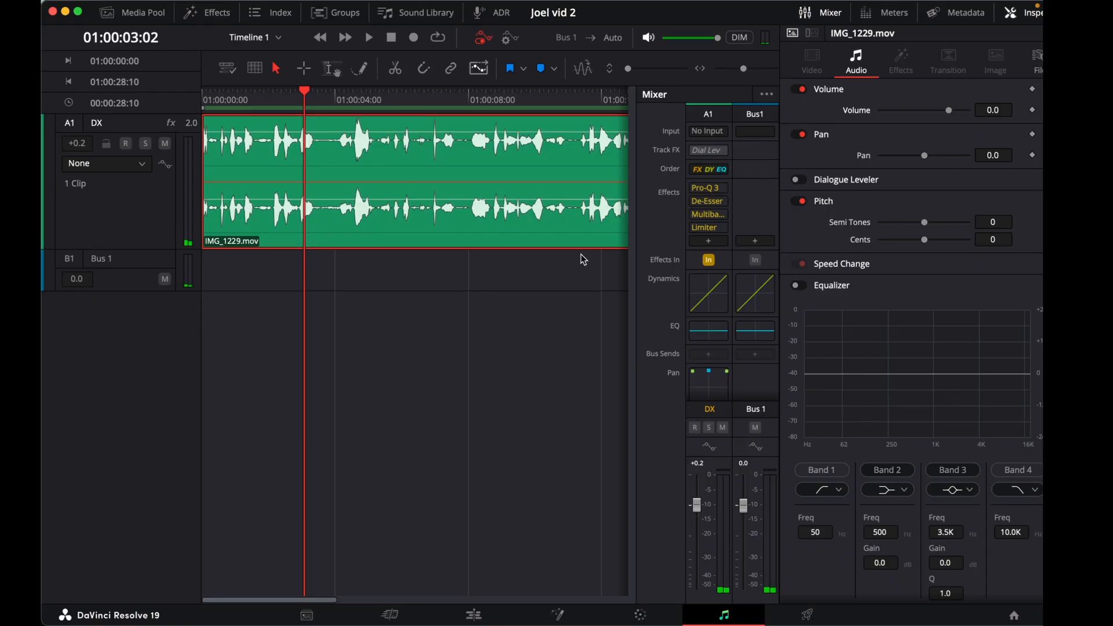
key(space)
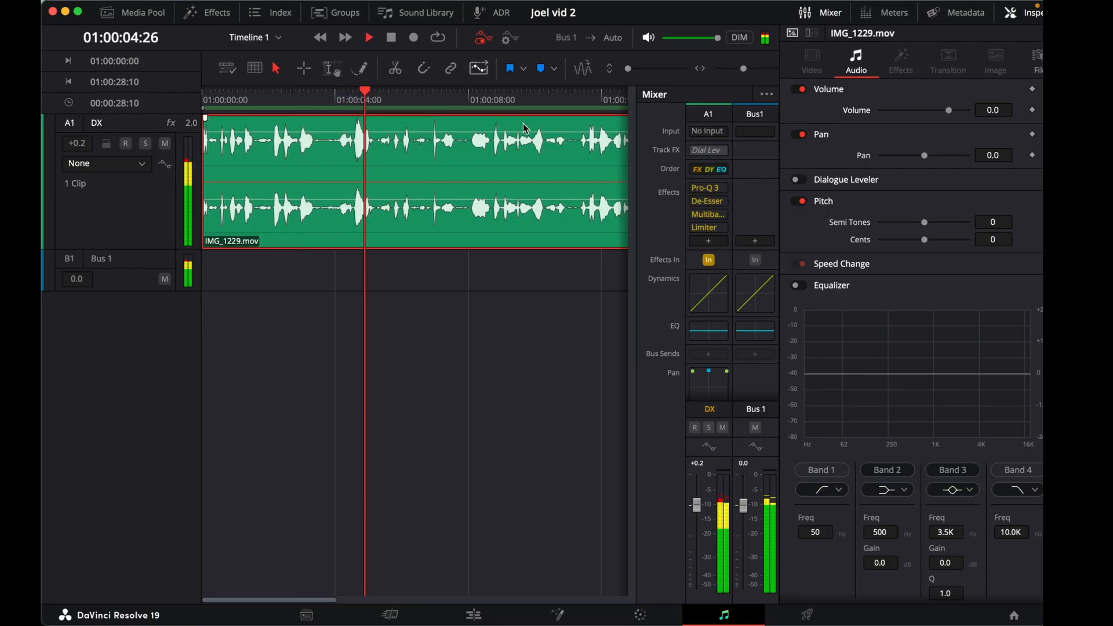
key(space)
click(471, 98)
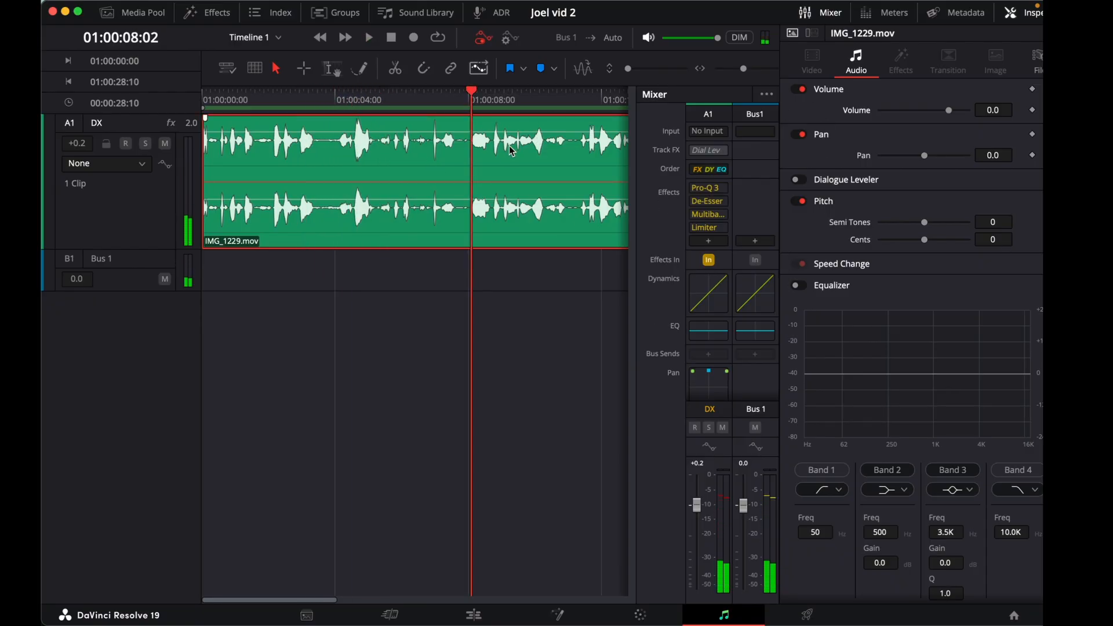
- Play the dialogue clip on the Fairlight page from 01:00:14:02 to 01:00:16:07
key(ctrl+minus)
click(245, 99)
key(super+equal)
key(super+equal)
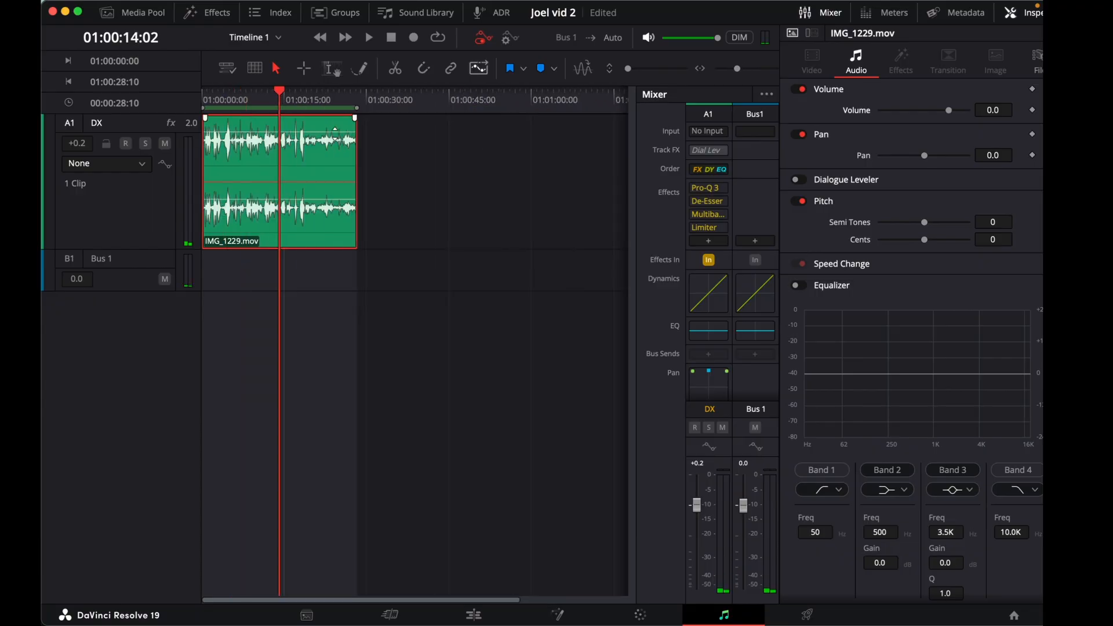
key(space)
key(super+equal)
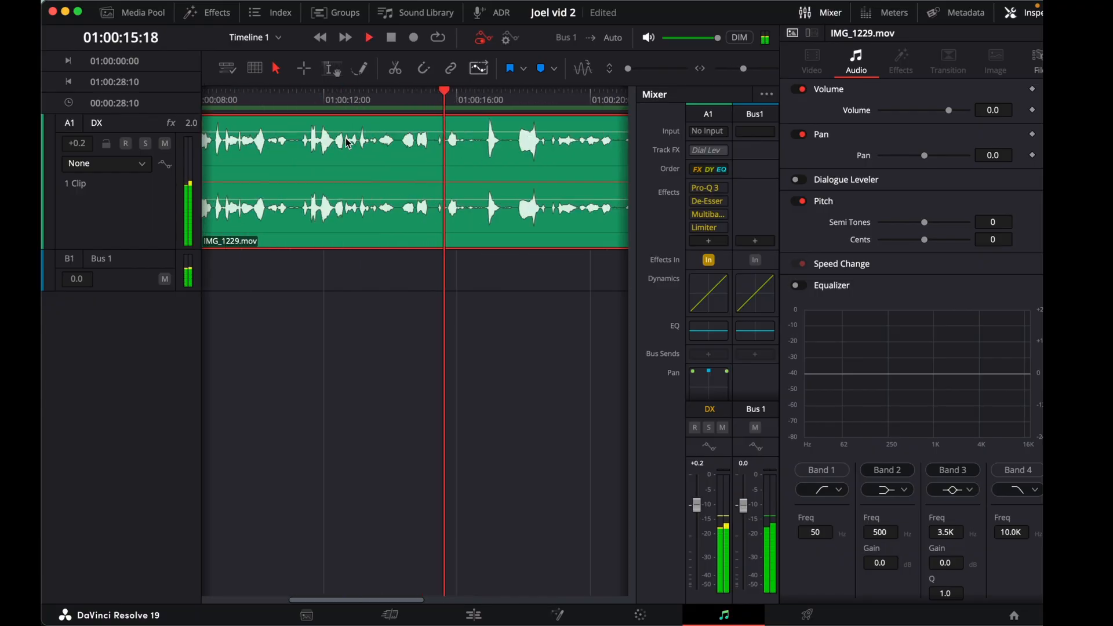
key(space)
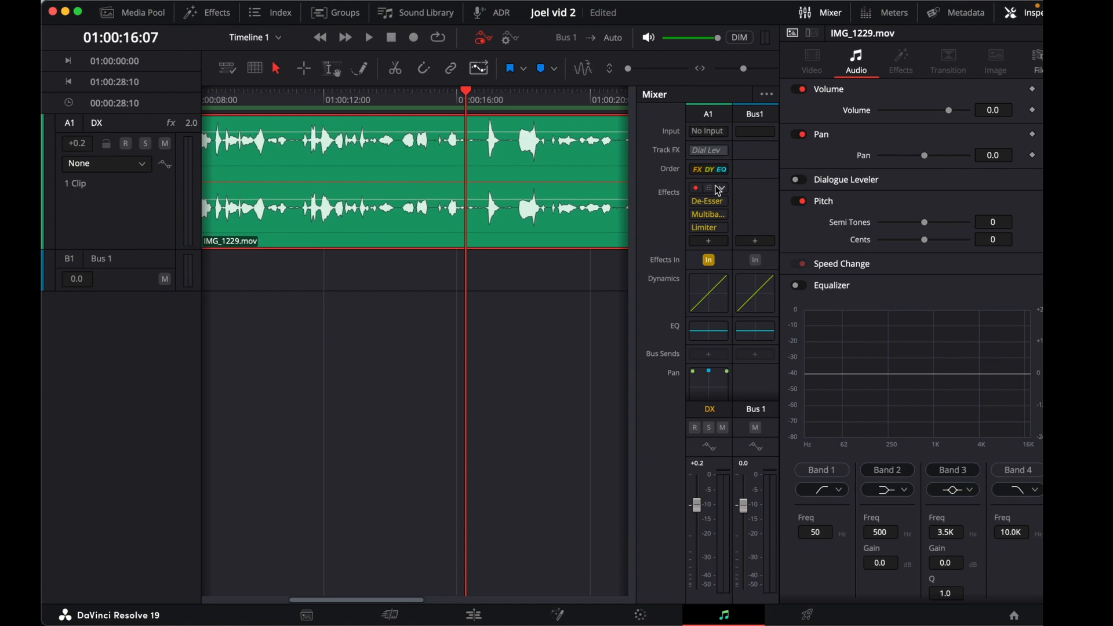
- Set the threshold of all four bands in A1's Multiband Compressor to -12 dB
mouse_move(713, 207)
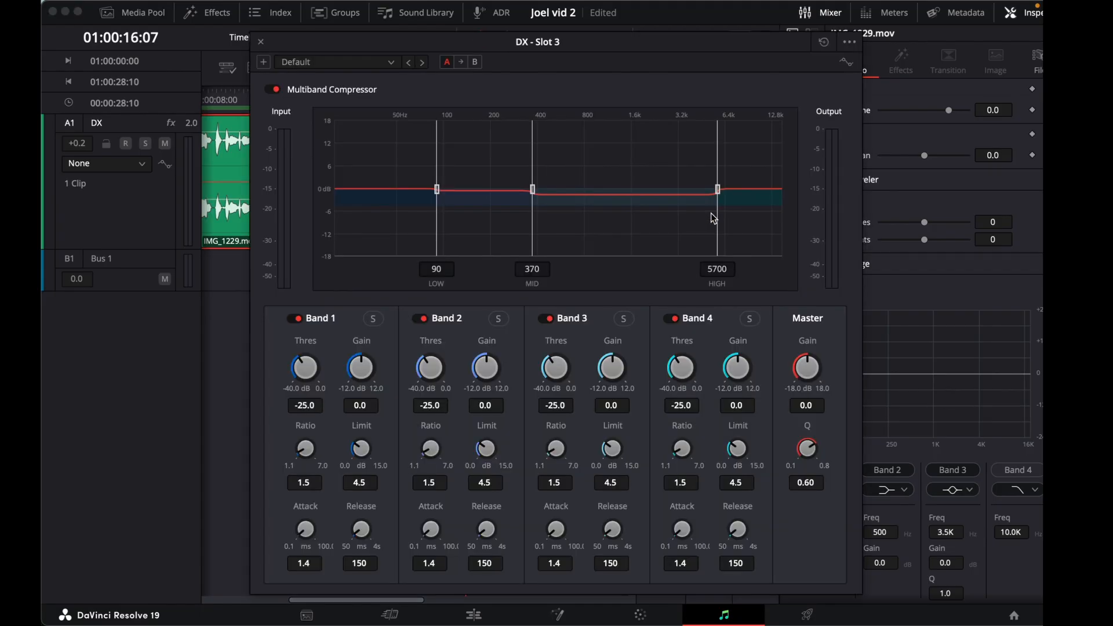
click(709, 214)
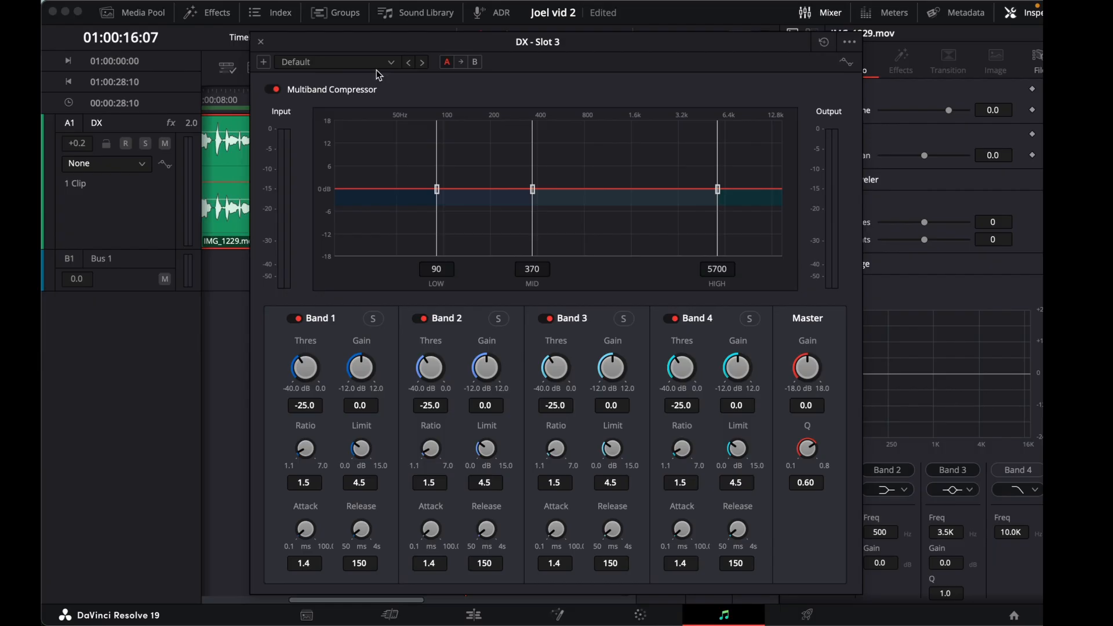
click(298, 408)
text(-12)
key(Return)
click(428, 408)
text(-12)
key(Return)
click(549, 409)
text(-12)
key(Return)
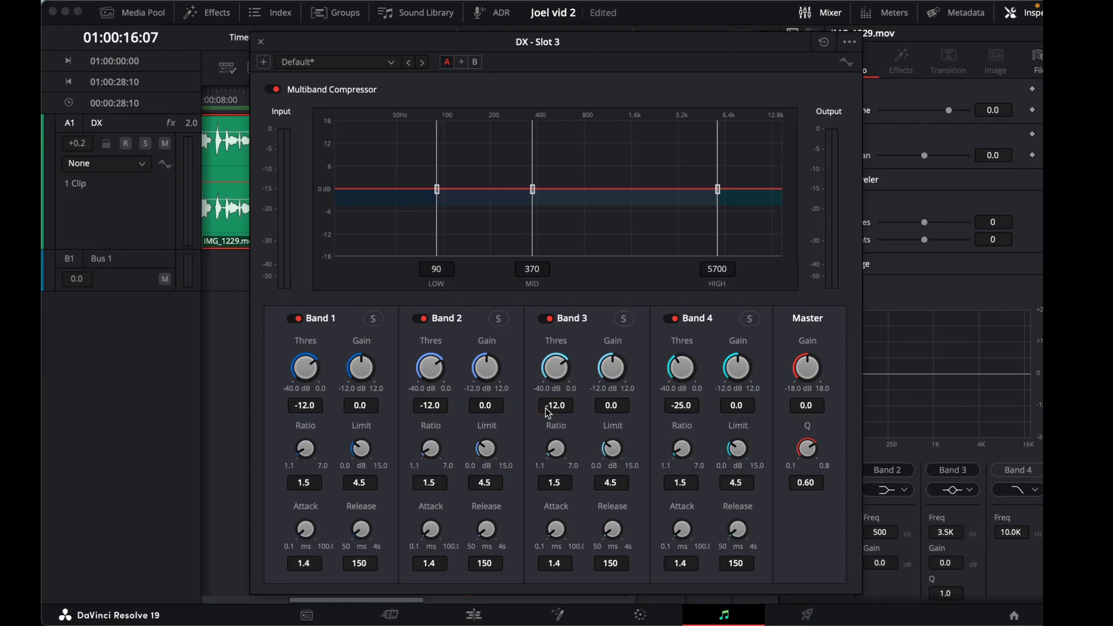
click(681, 409)
text(-12)
key(Return)
- Play the dialogue with the Multiband Compressor window closed until 01:00:24:27, and save the project
key(space)
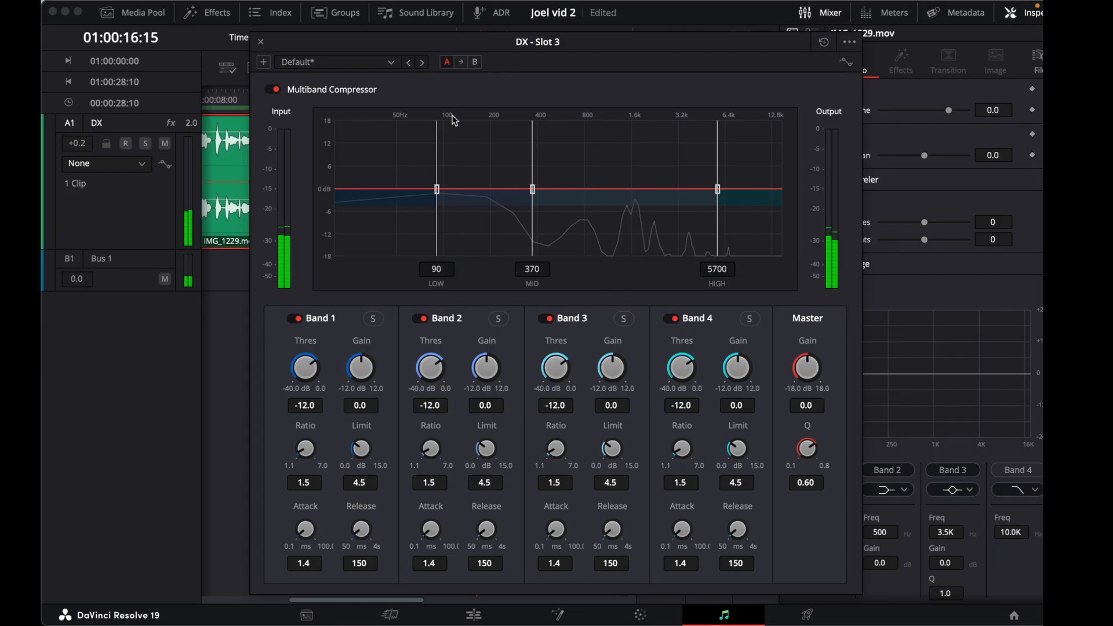
click(262, 41)
key(super+minus)
key(super+minus)
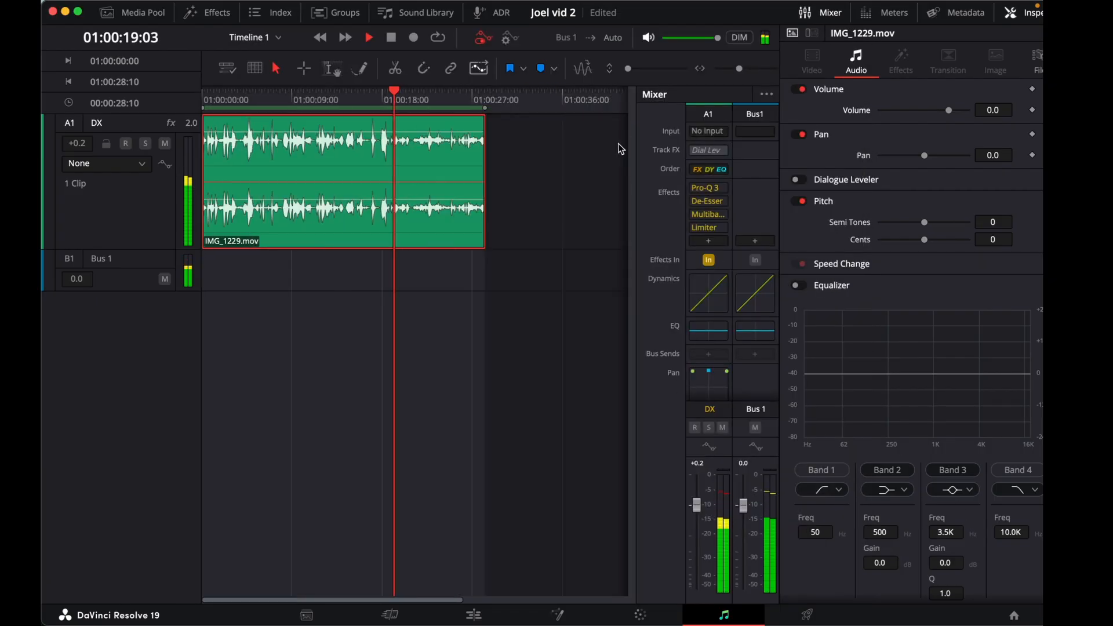
key(super+equal)
key(super+equal)
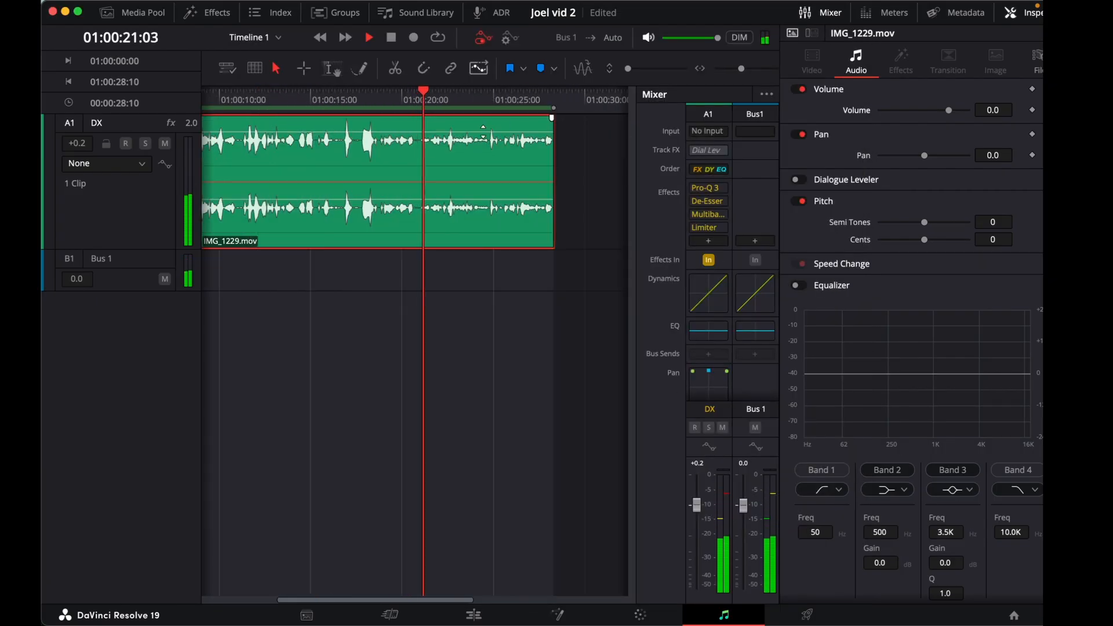
key(space)
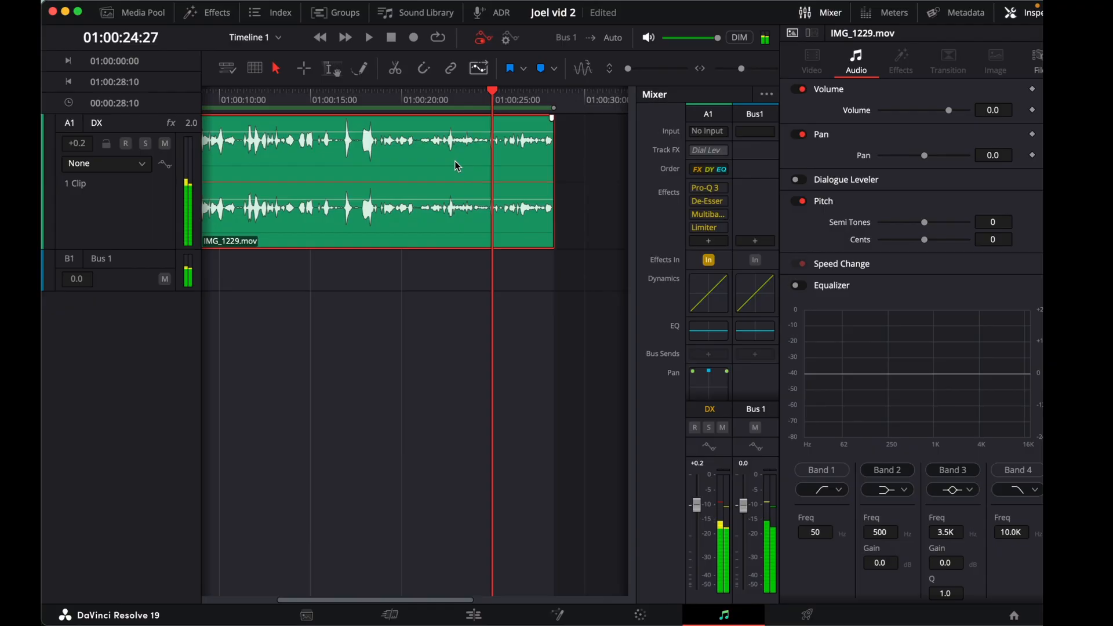
key(super+s)
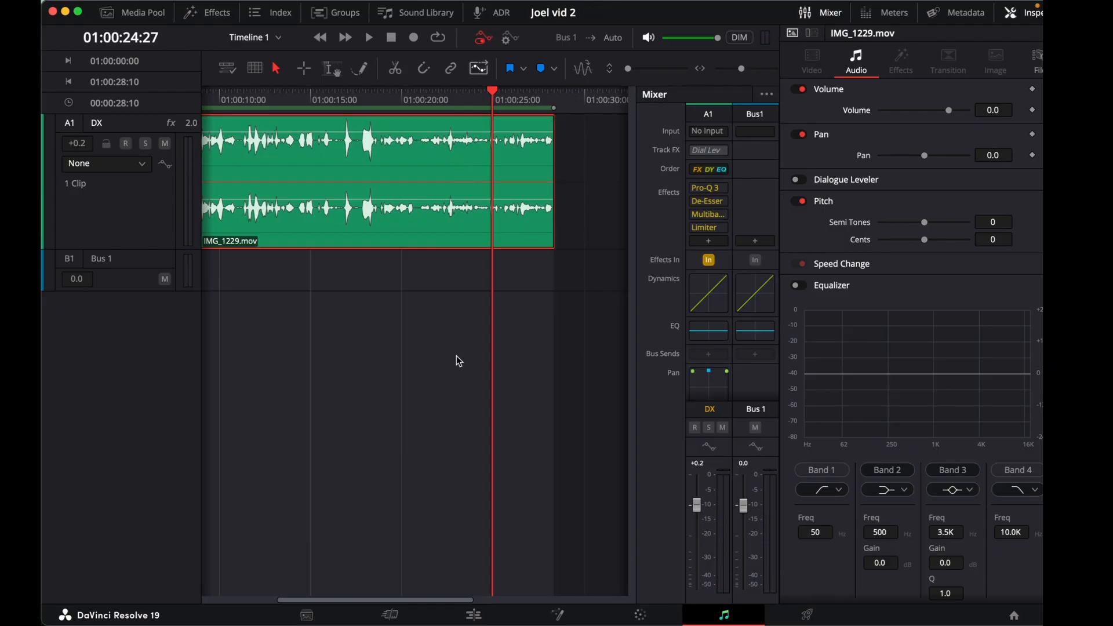
- On the Edit page, enlarge track A1's height to show the dialogue waveform and return to the timeline's beginning
click(474, 613)
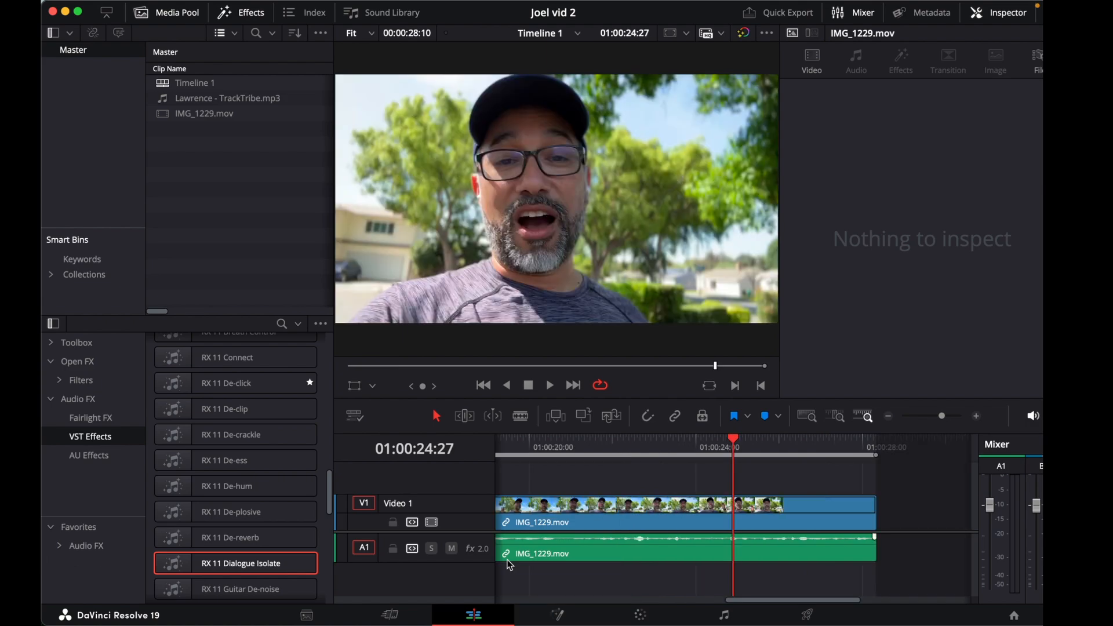
click(556, 447)
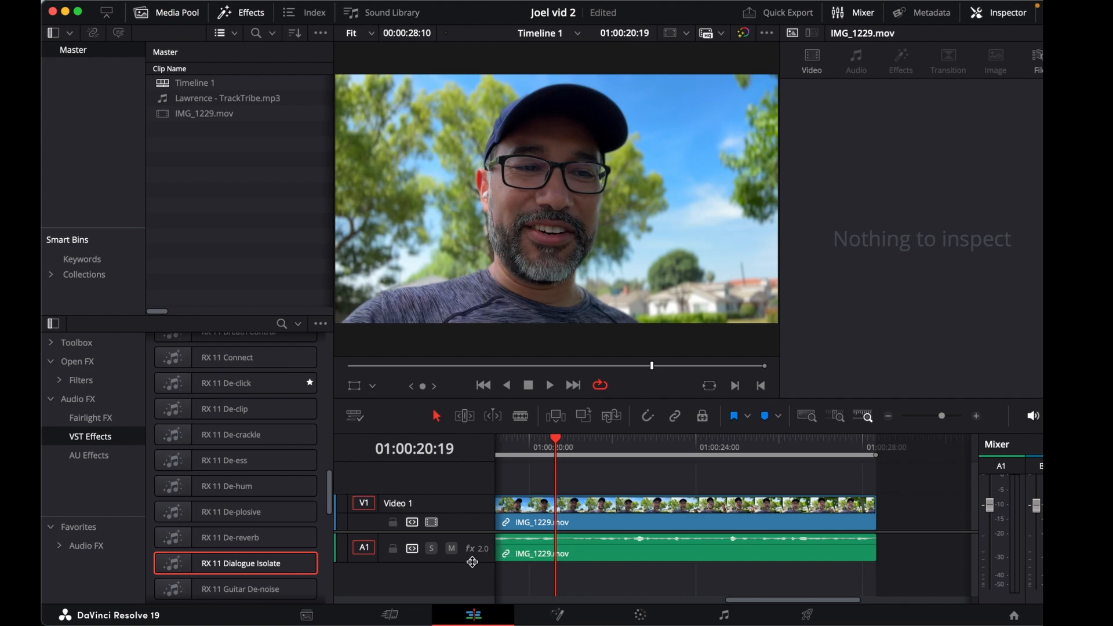
drag(474, 559, 476, 599)
scroll(596, 555, left, 5)
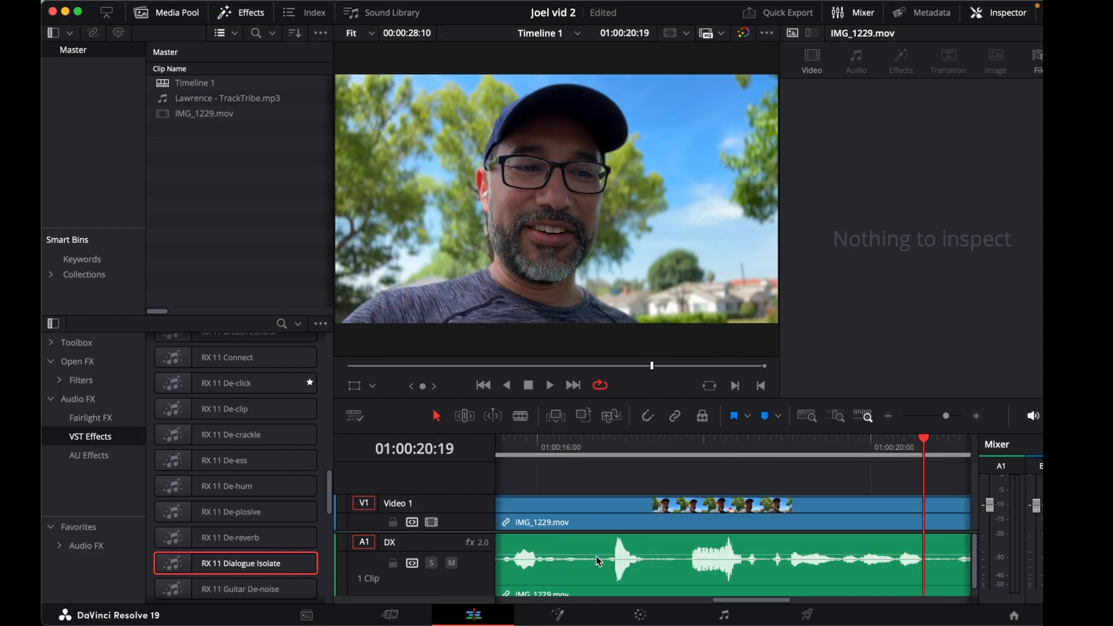
scroll(590, 555, left, 10)
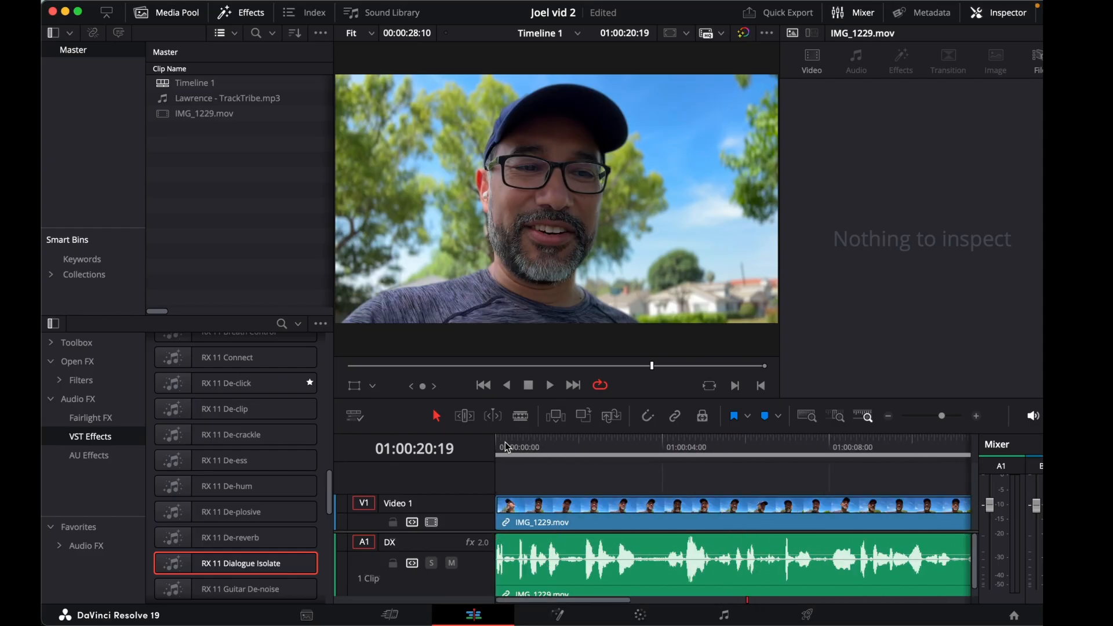
- Split IMG_1229.mov's linked video and audio at 01:00:01:20 and at 01:00:02:04
drag(508, 447, 564, 447)
key(super+equal)
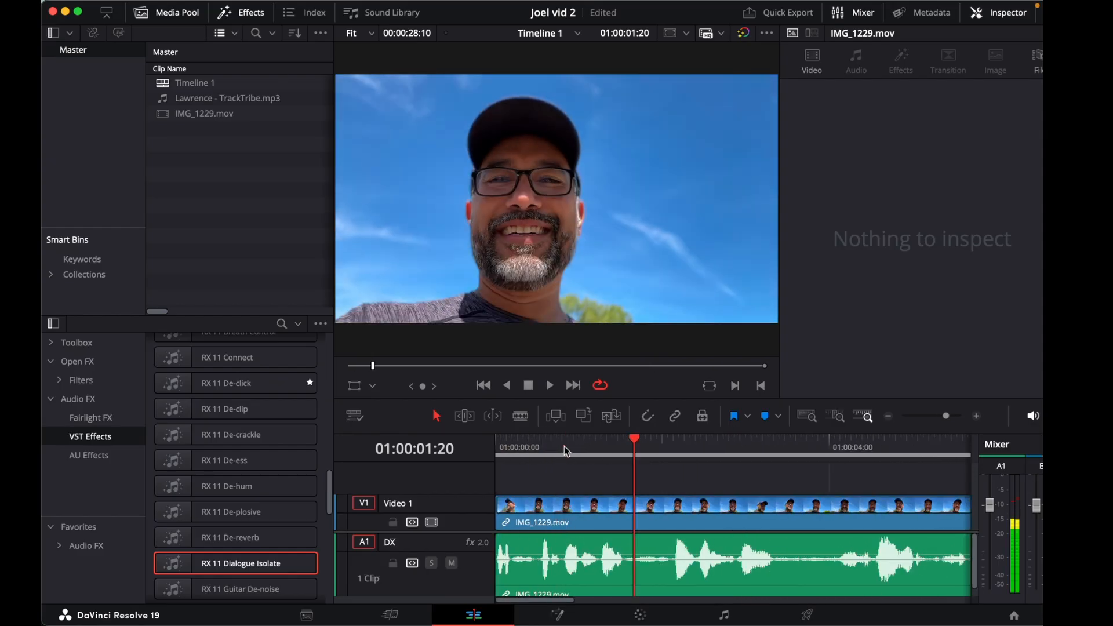
key(super+b)
key(super+equal)
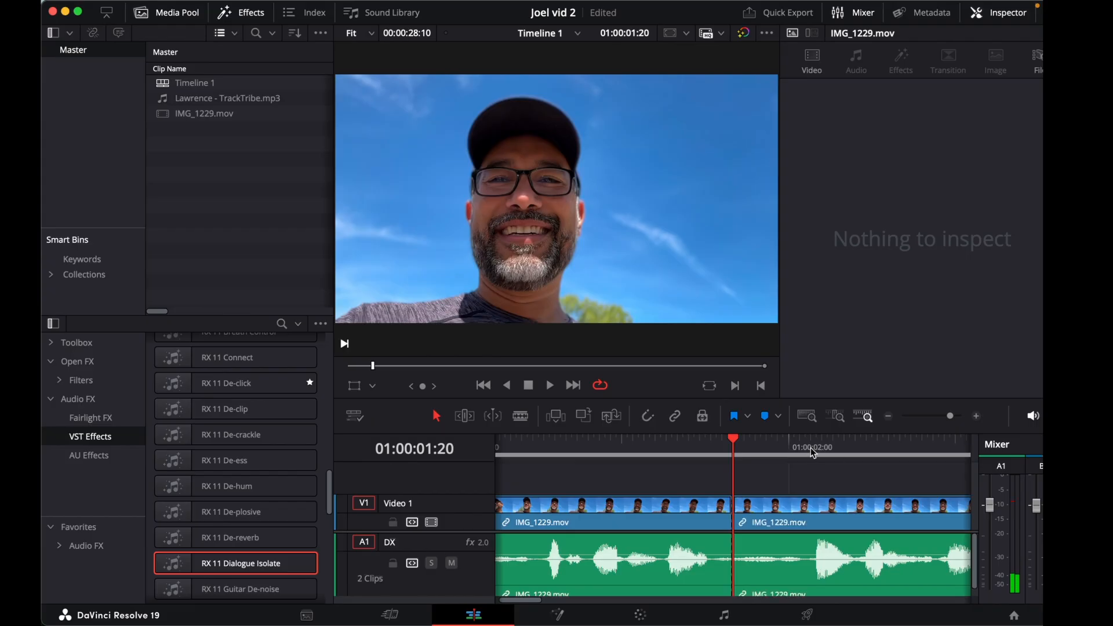
click(811, 451)
key(super+b)
- Ripple-delete the short quiet piece between the two splits and play across the cut
click(790, 577)
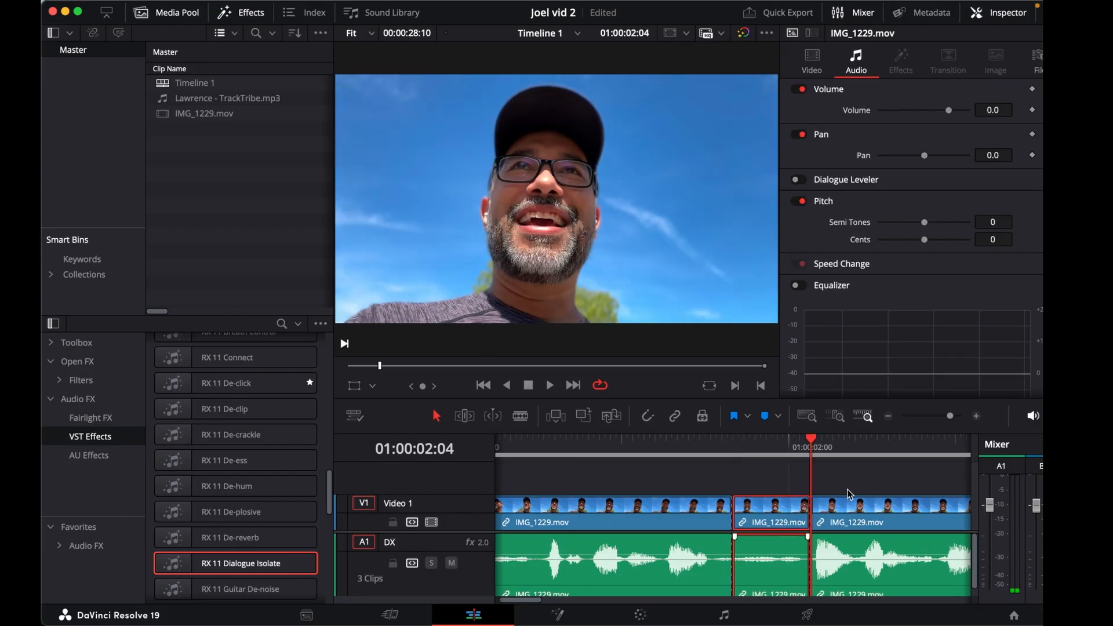
key(BackSpace)
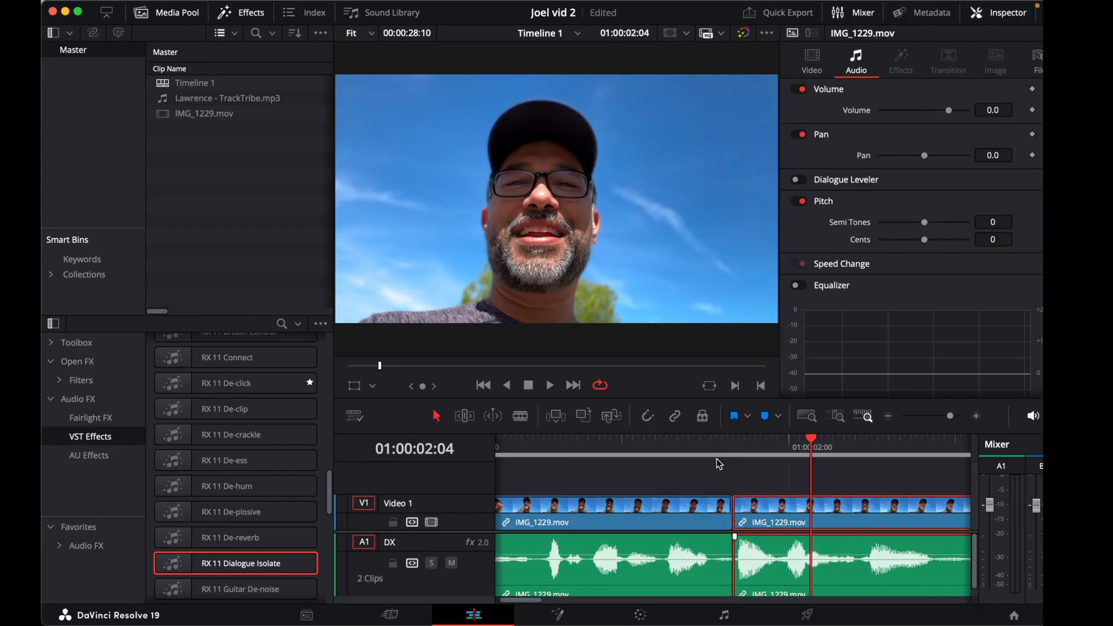
click(705, 454)
key(space)
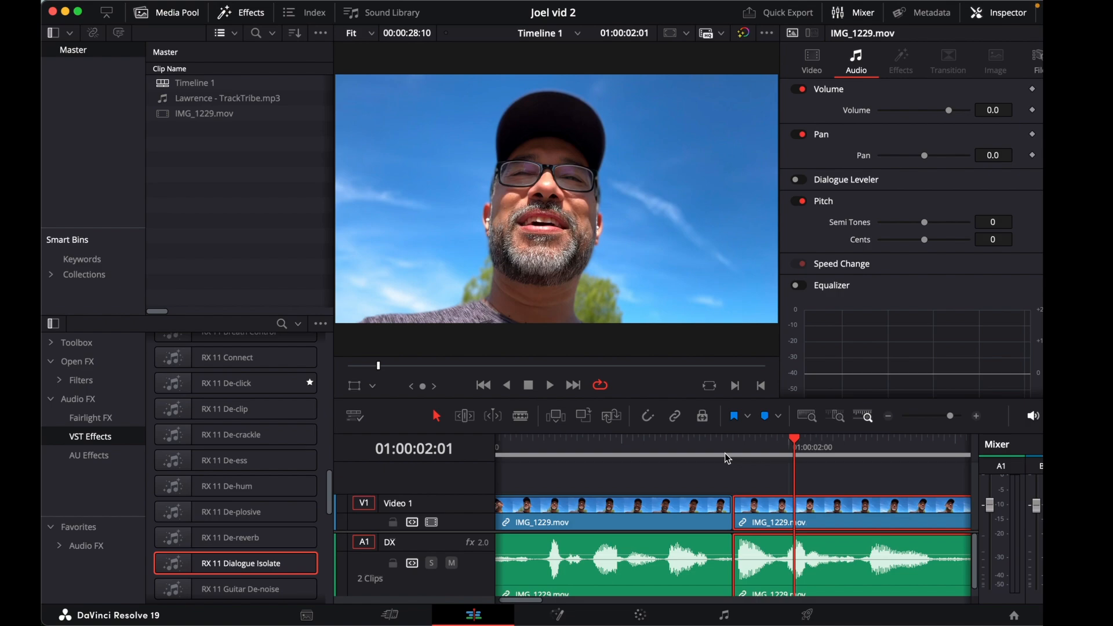
- Undo the deletion of the quiet piece and both splits of IMG_1229.mov
key(super+z)
key(super+z)
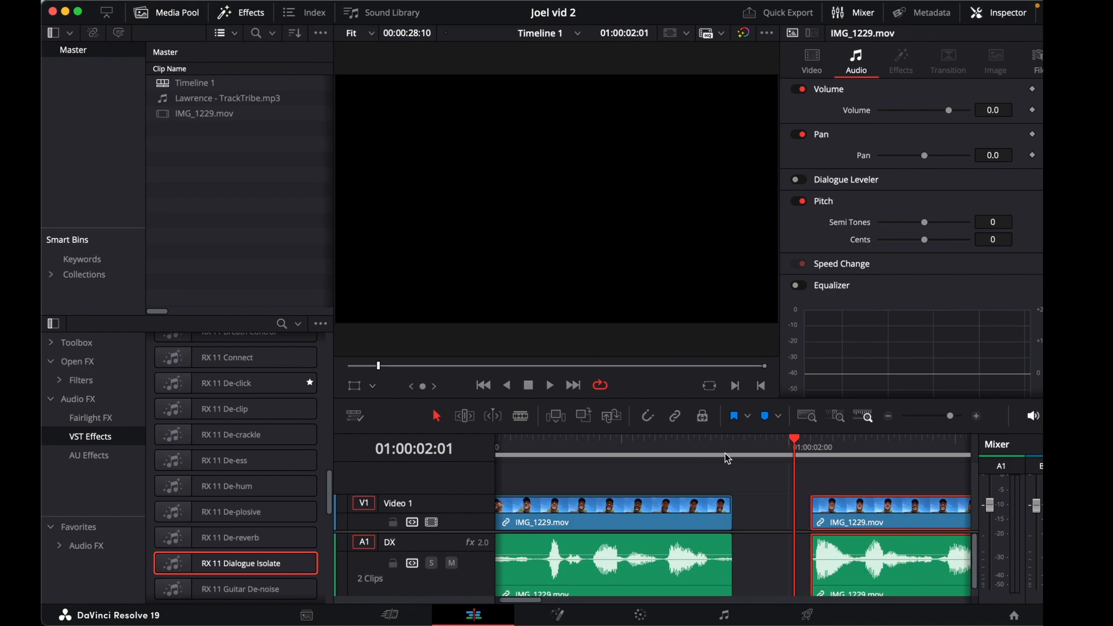
key(Delete)
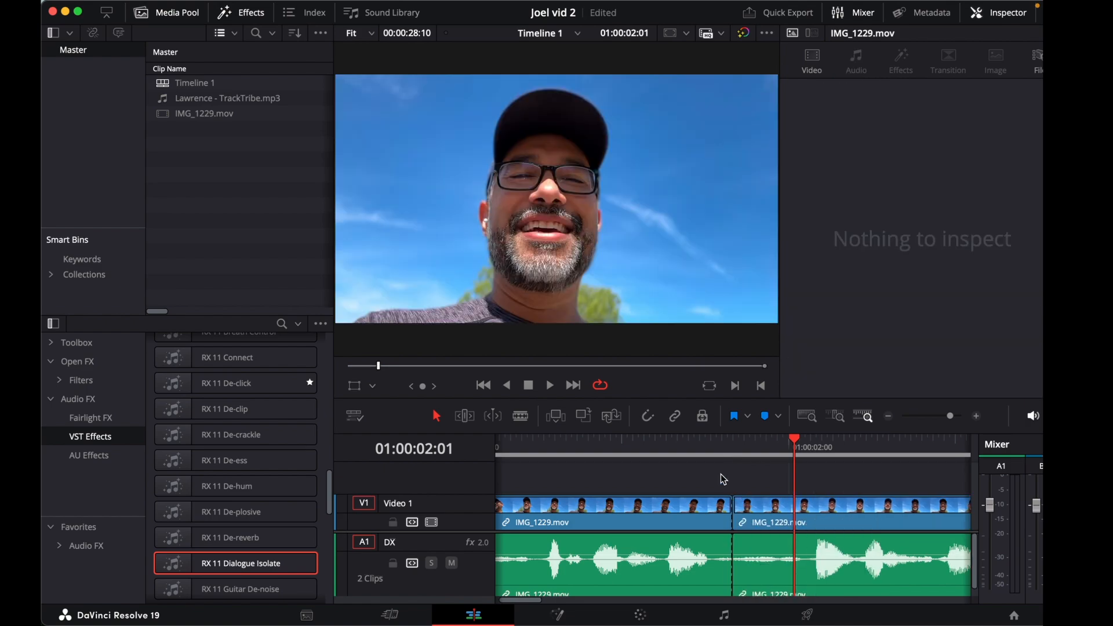
key(super+z)
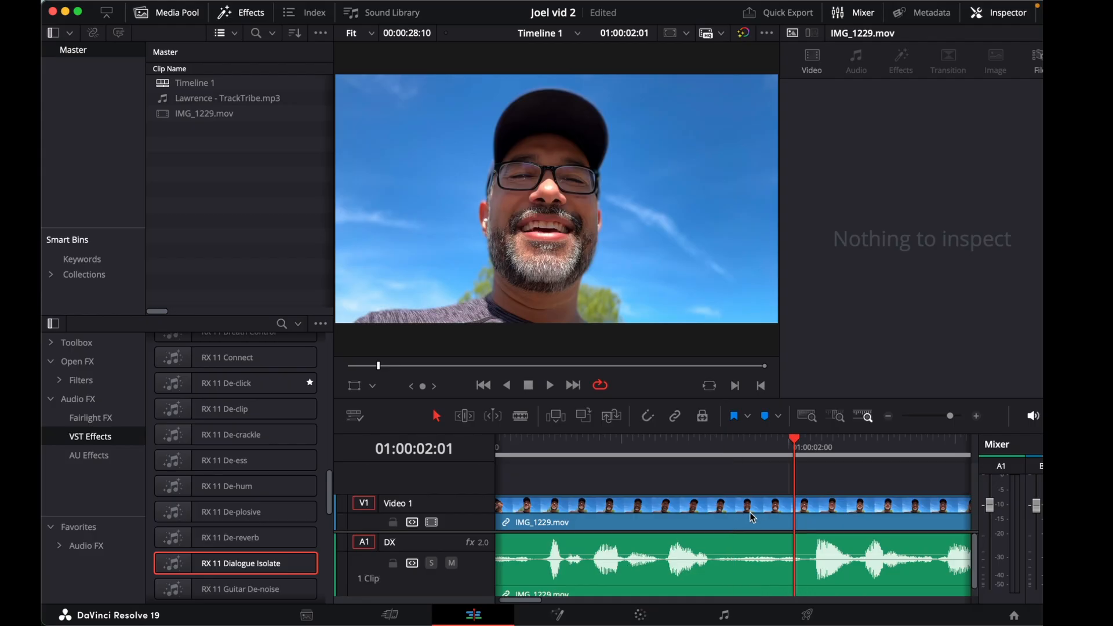
scroll(752, 518, down, 5)
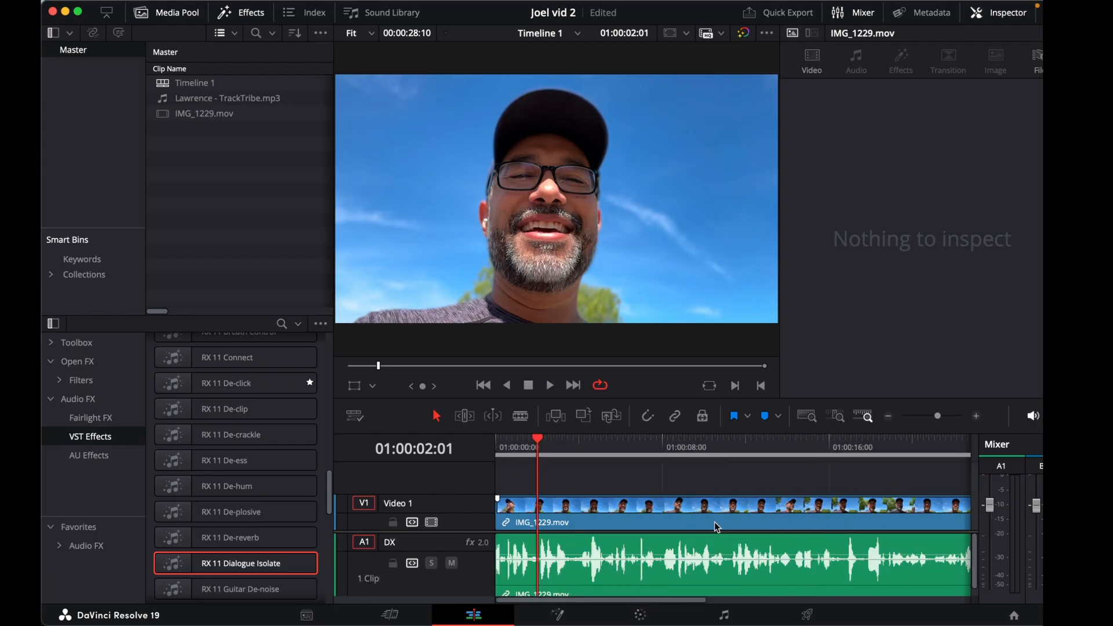
- On the Fairlight page, raise the low cut in A1's Pro-Q 3 to 112.39 Hz during playback from 01:00:07:02, and close the plug-in window
click(732, 616)
click(331, 99)
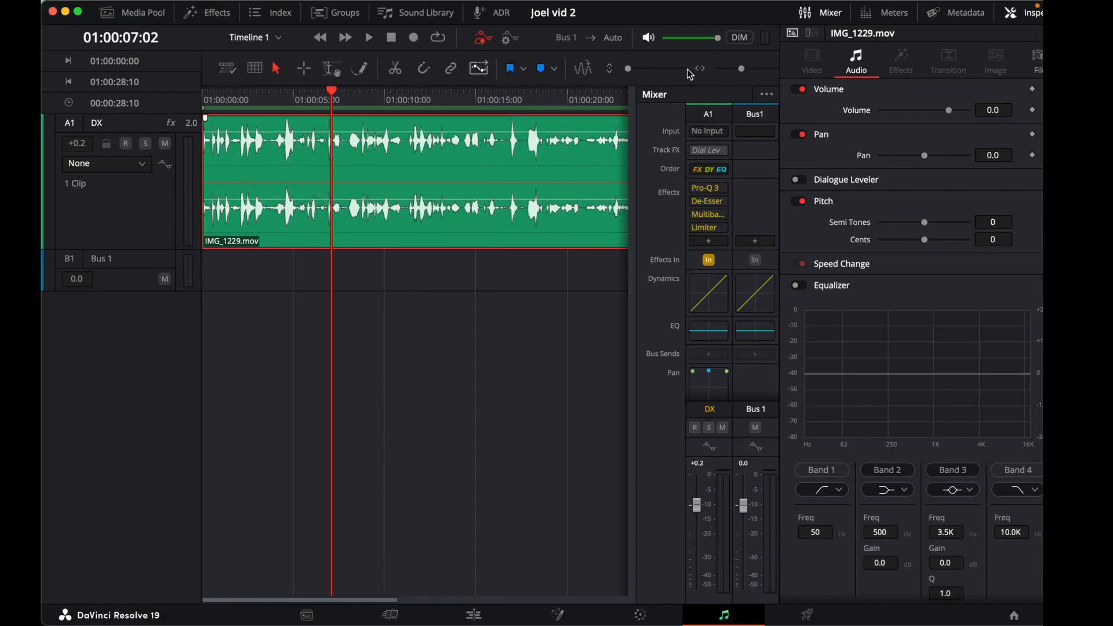
click(709, 260)
click(708, 189)
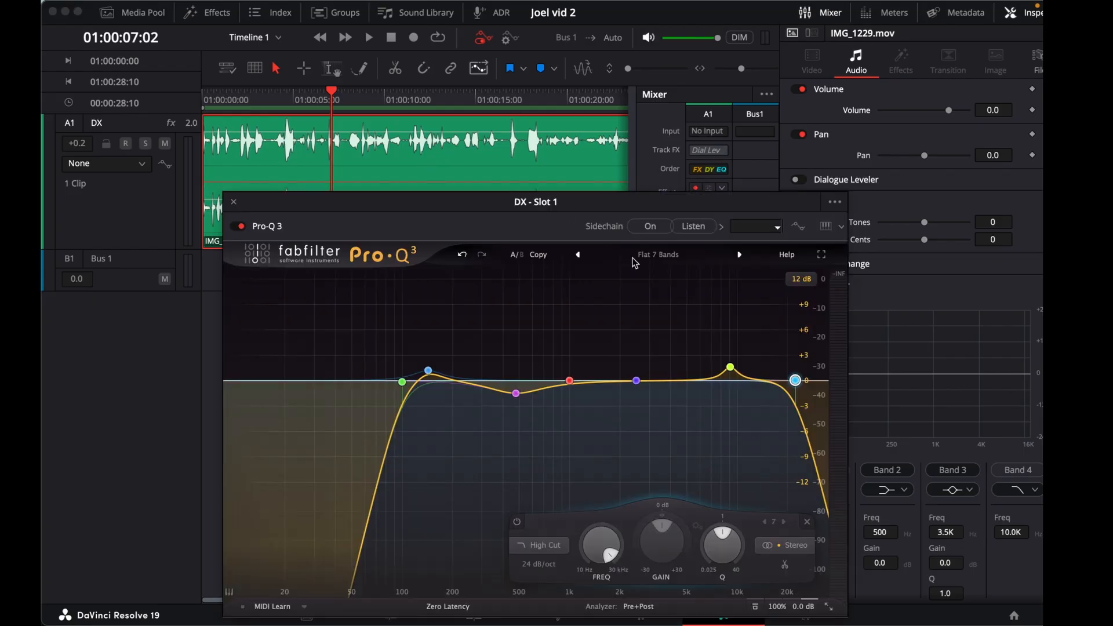
key(space)
click(410, 382)
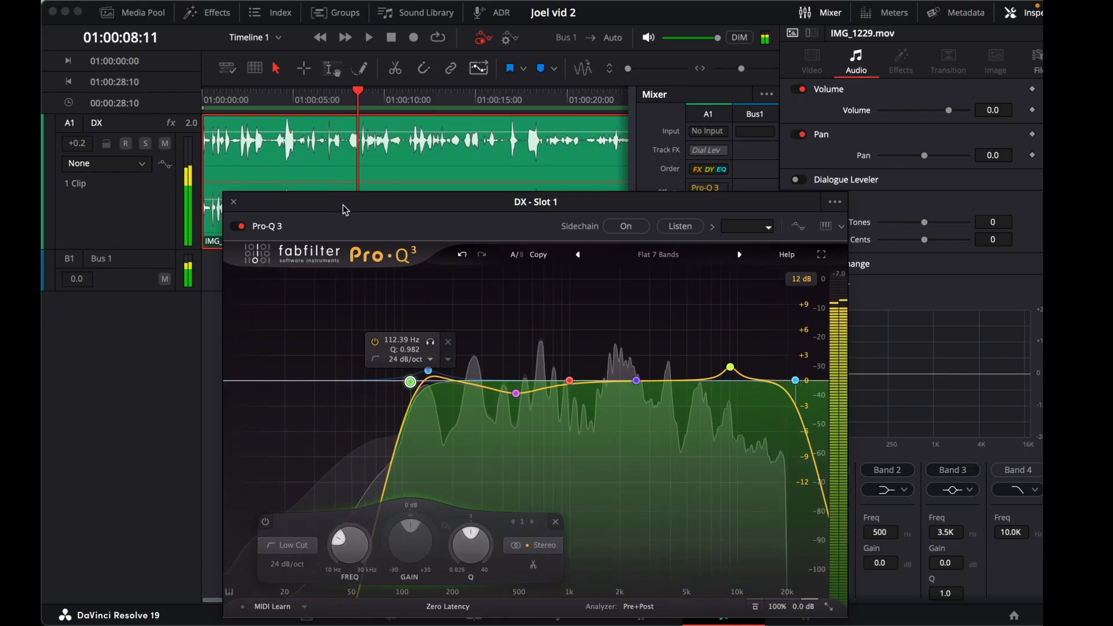
key(space)
click(234, 203)
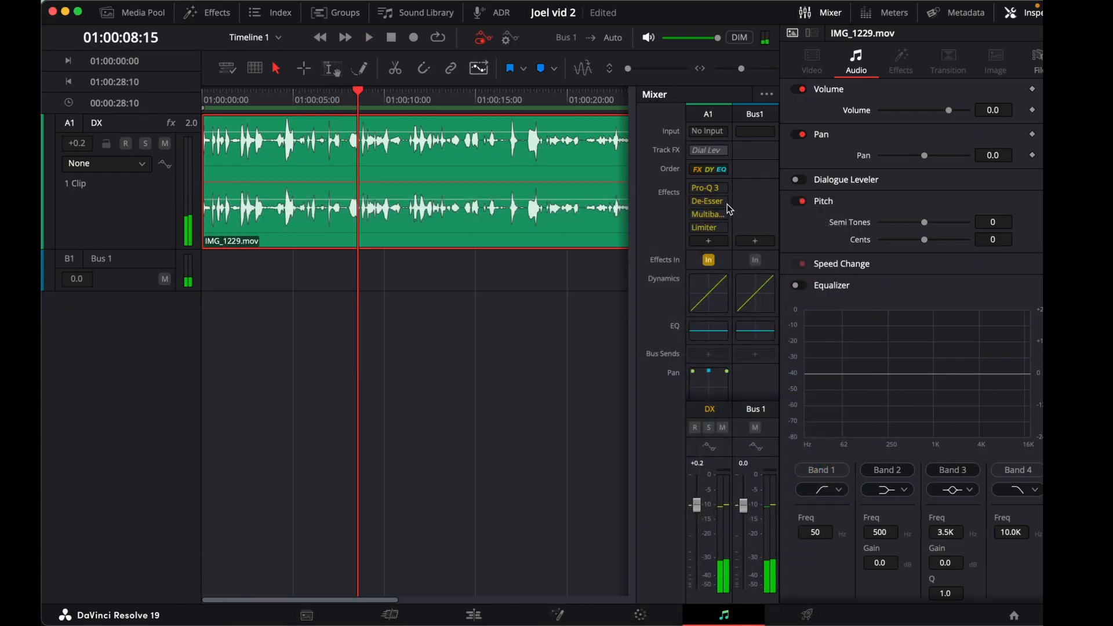
- Delete the De-Esser plug-in from track A1's effects
mouse_move(707, 201)
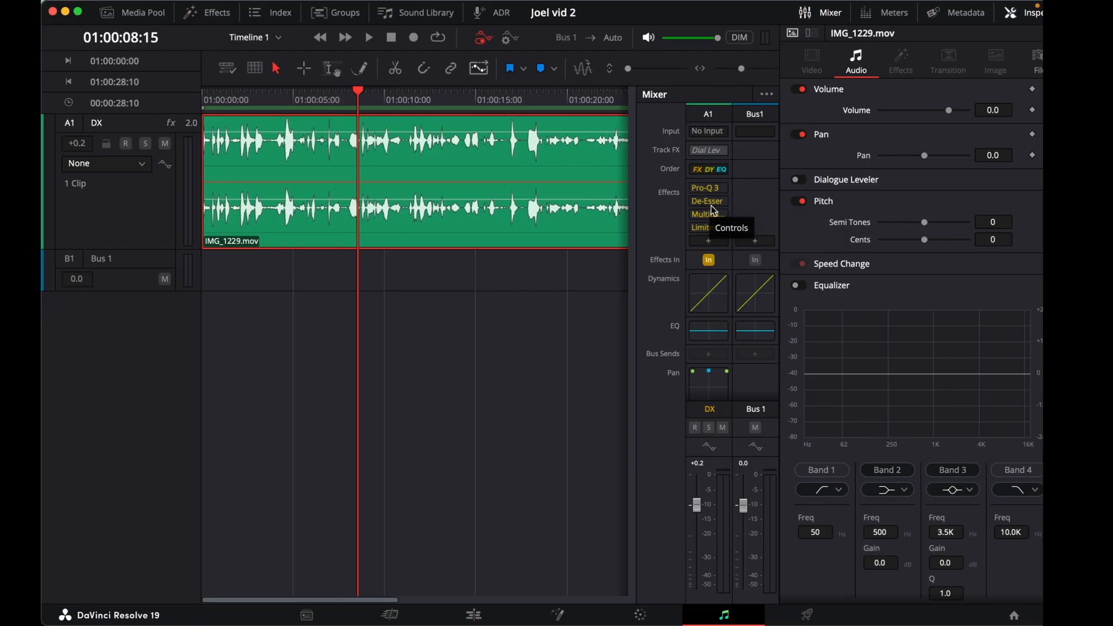
click(726, 202)
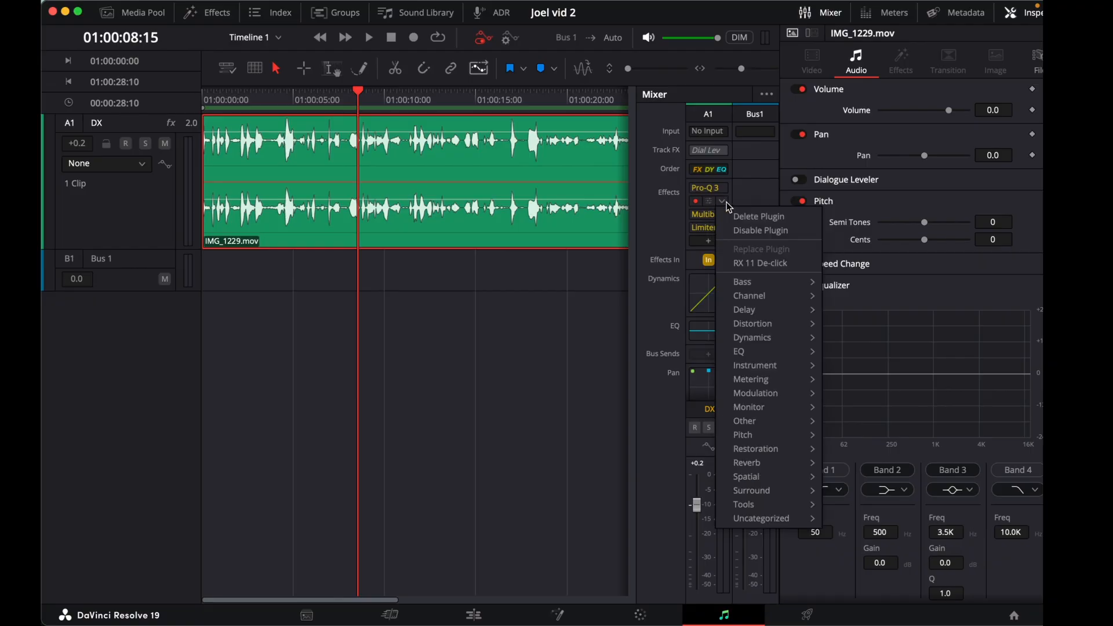
click(758, 216)
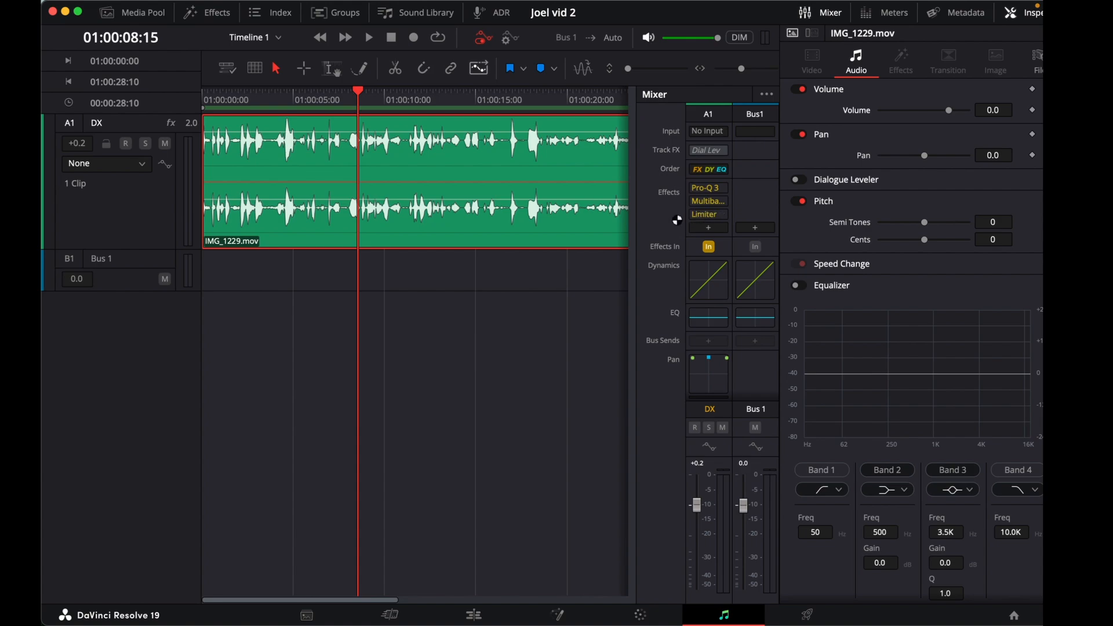
- Replace the Multiband Compressor in track A1's effects with the RCompressor (s) plug-in
click(709, 202)
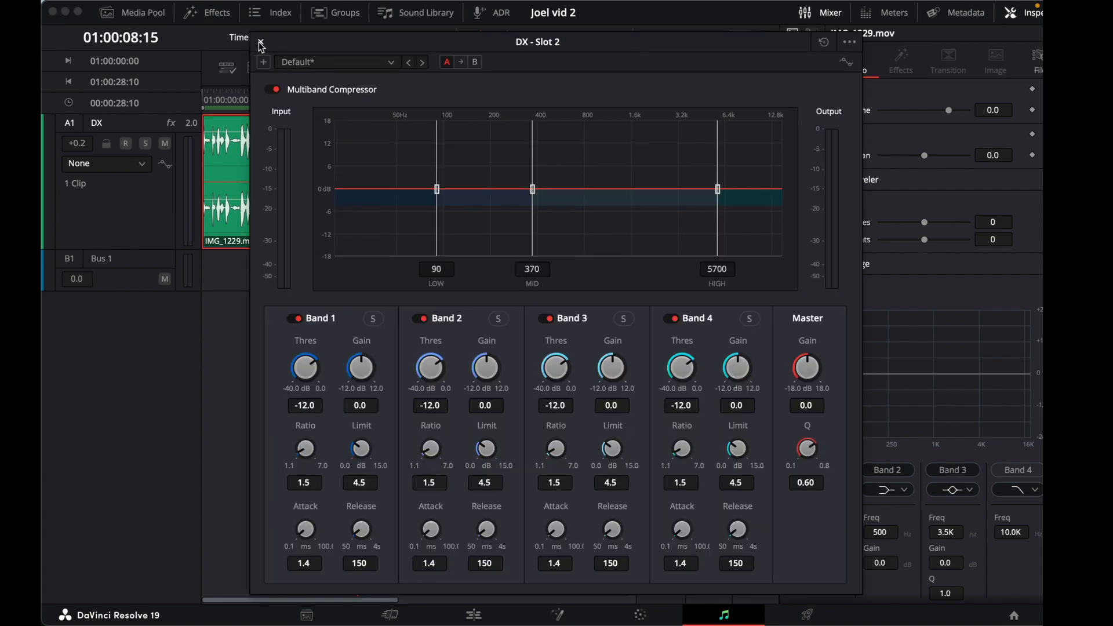
click(261, 44)
click(723, 202)
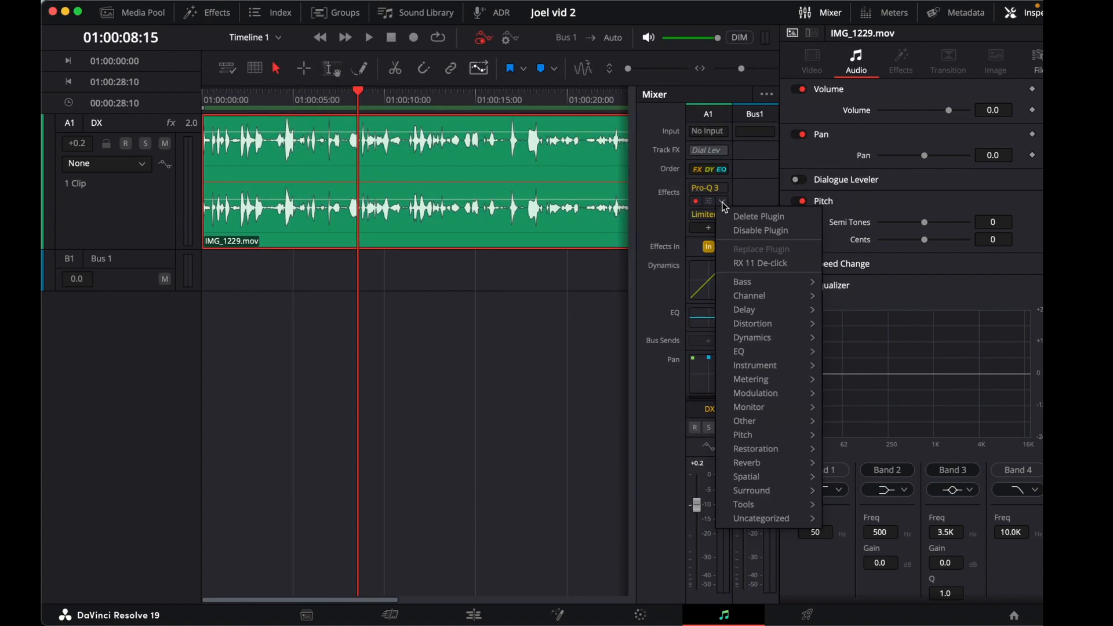
mouse_move(803, 337)
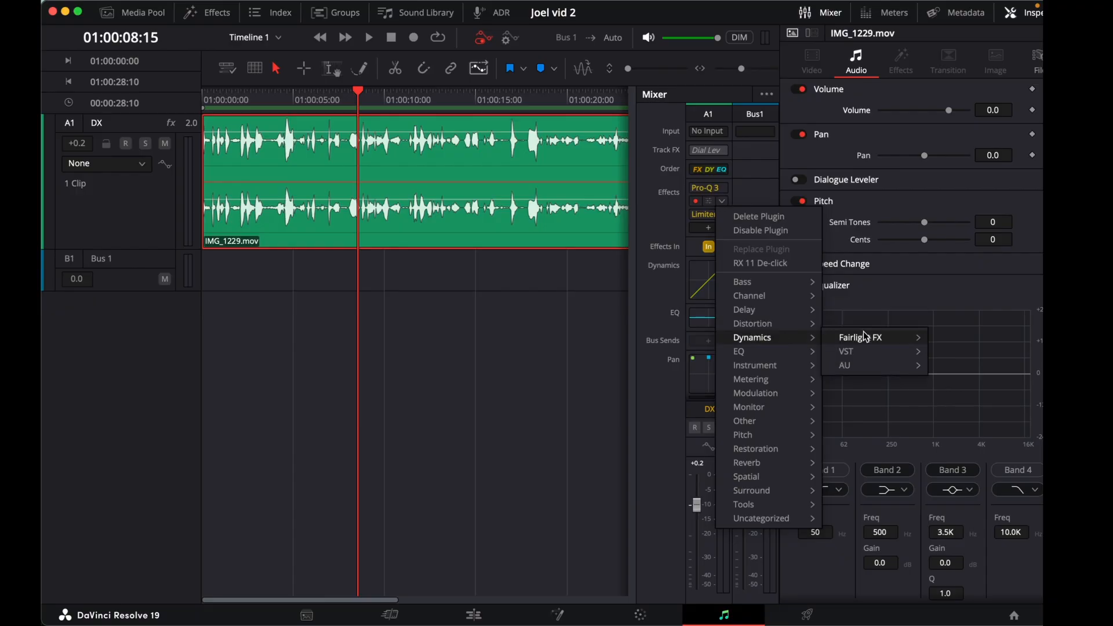
mouse_move(864, 338)
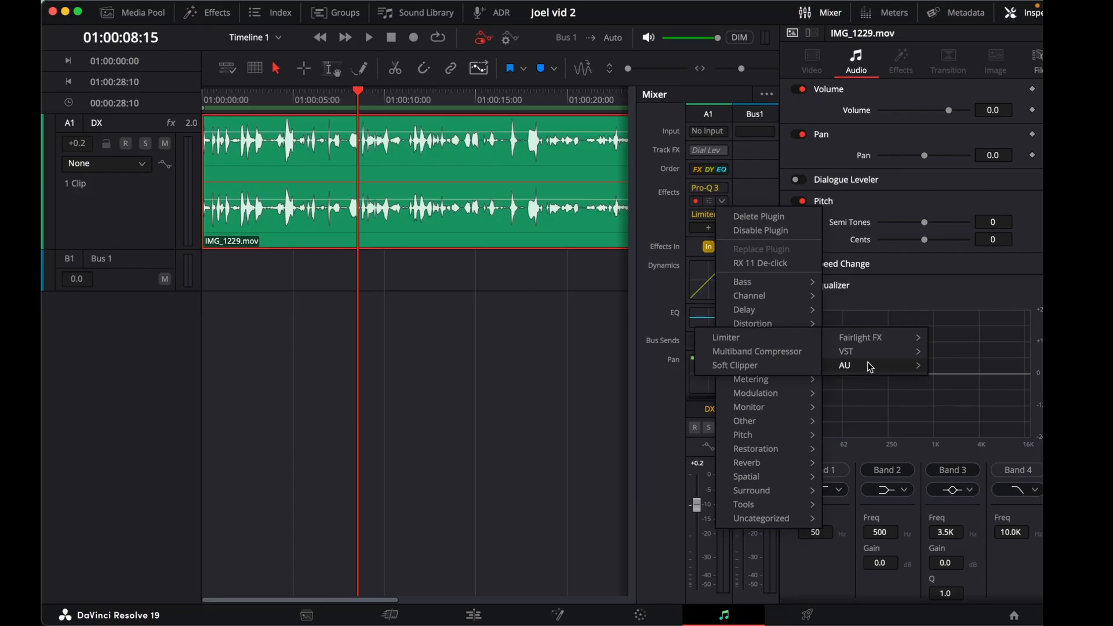
mouse_move(865, 366)
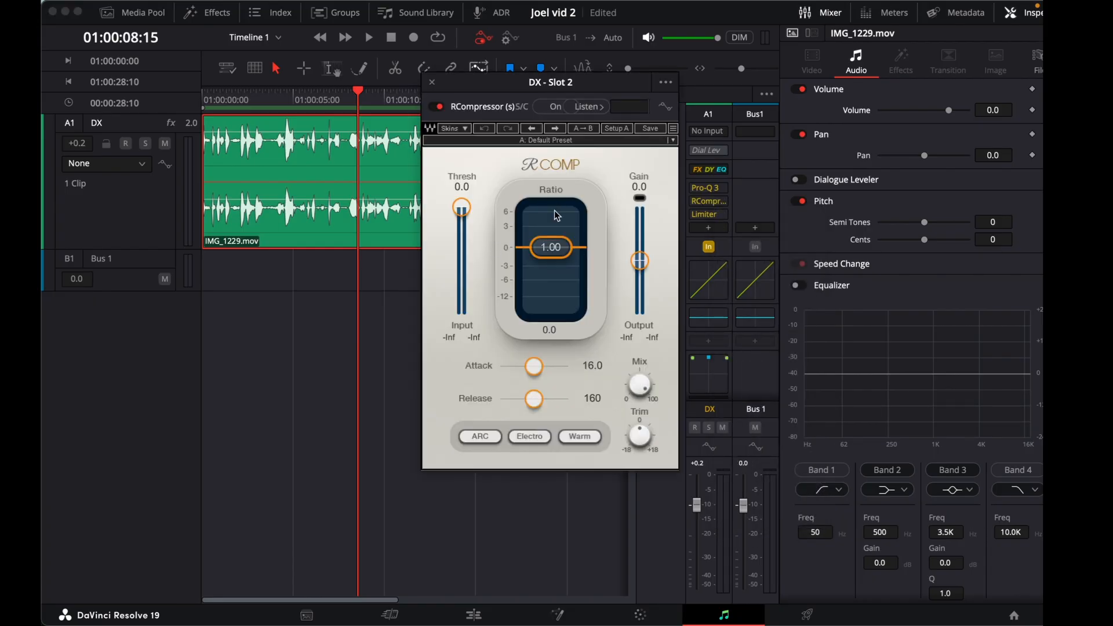
- Browse the RCompressor's Factory and Artists presets and load the PA Default preset
click(564, 142)
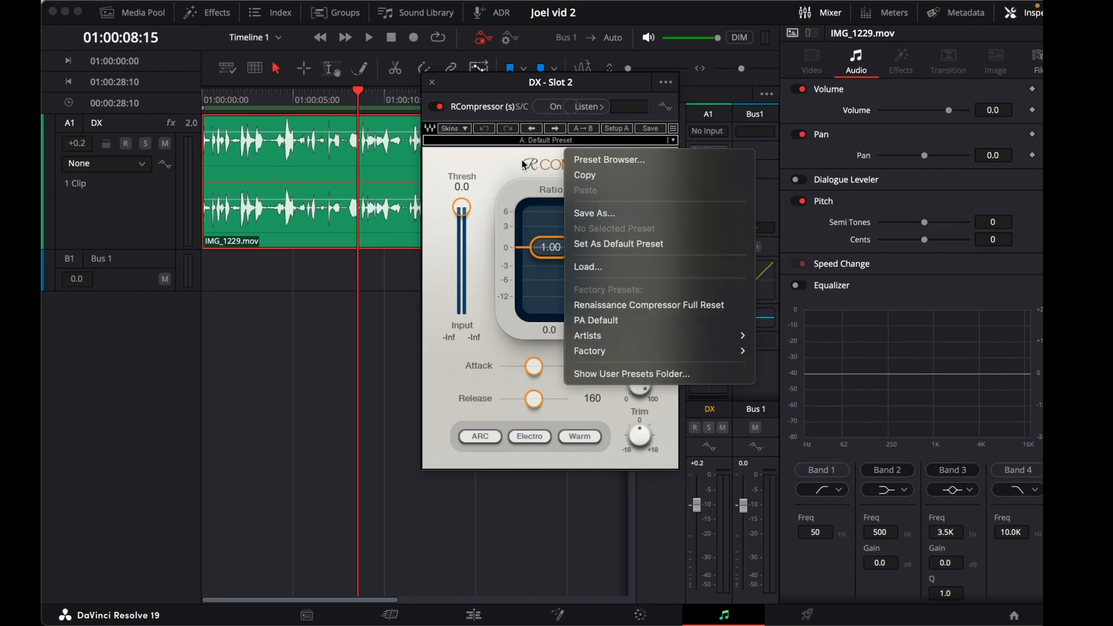
mouse_move(613, 358)
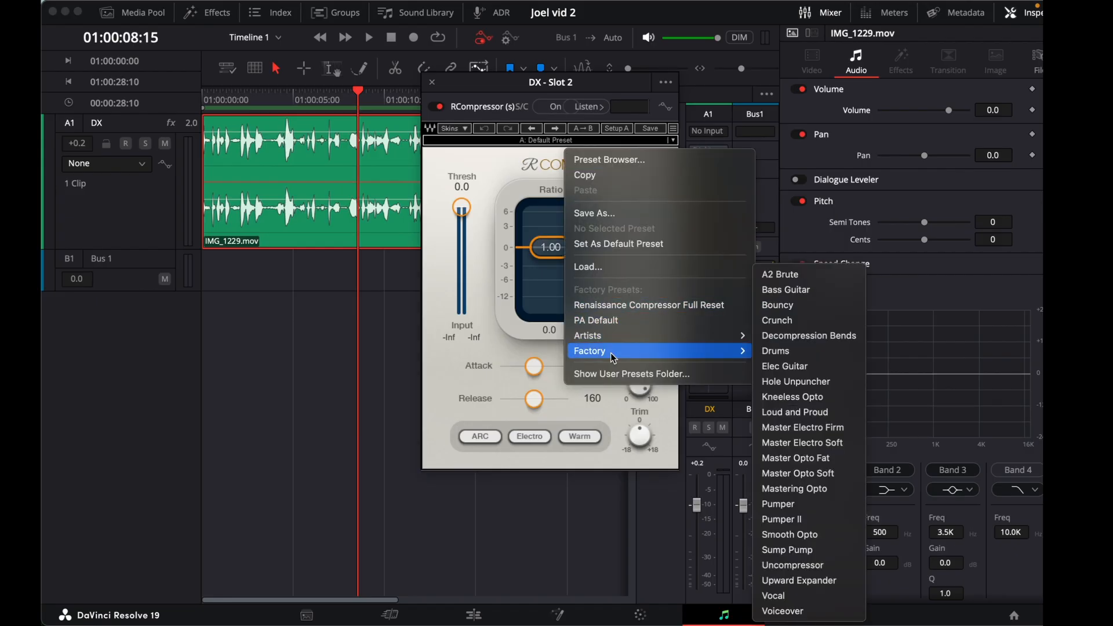
mouse_move(618, 338)
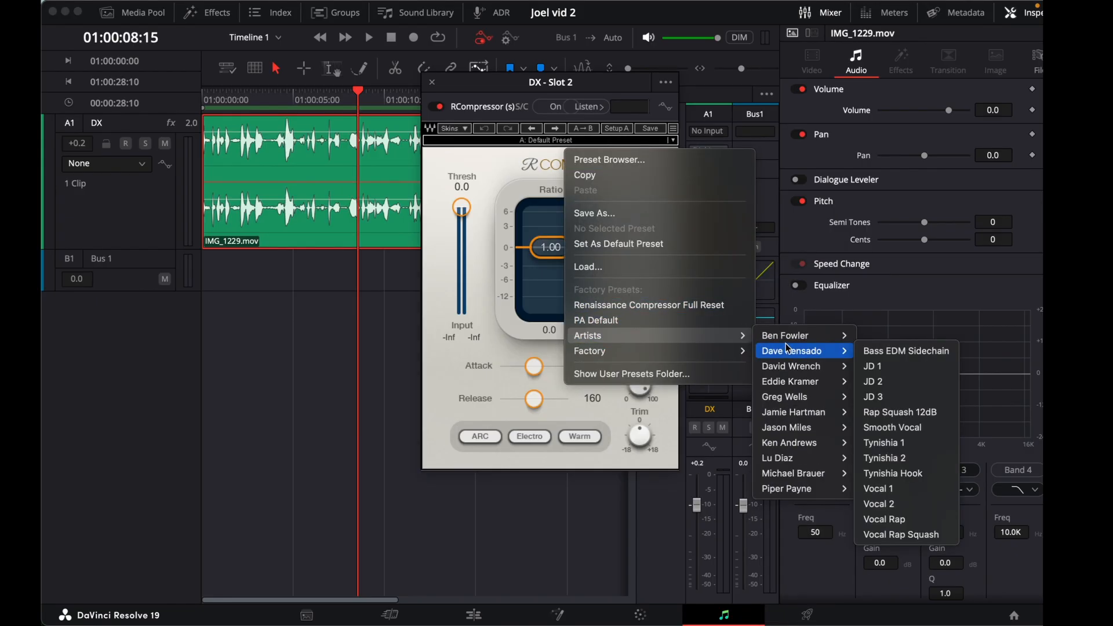
mouse_move(832, 399)
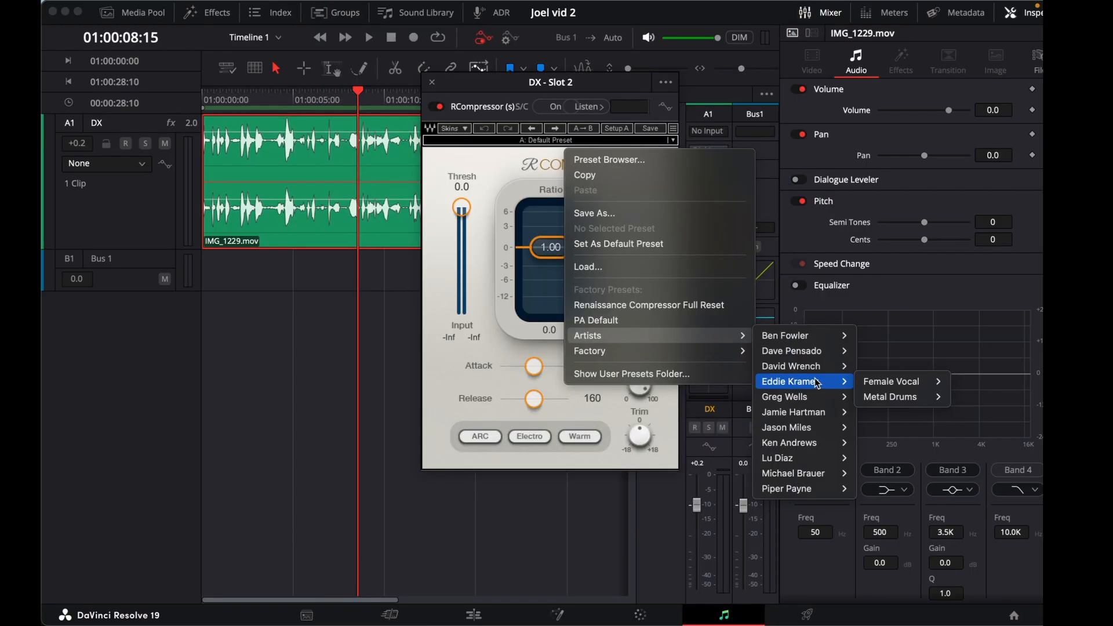
click(586, 321)
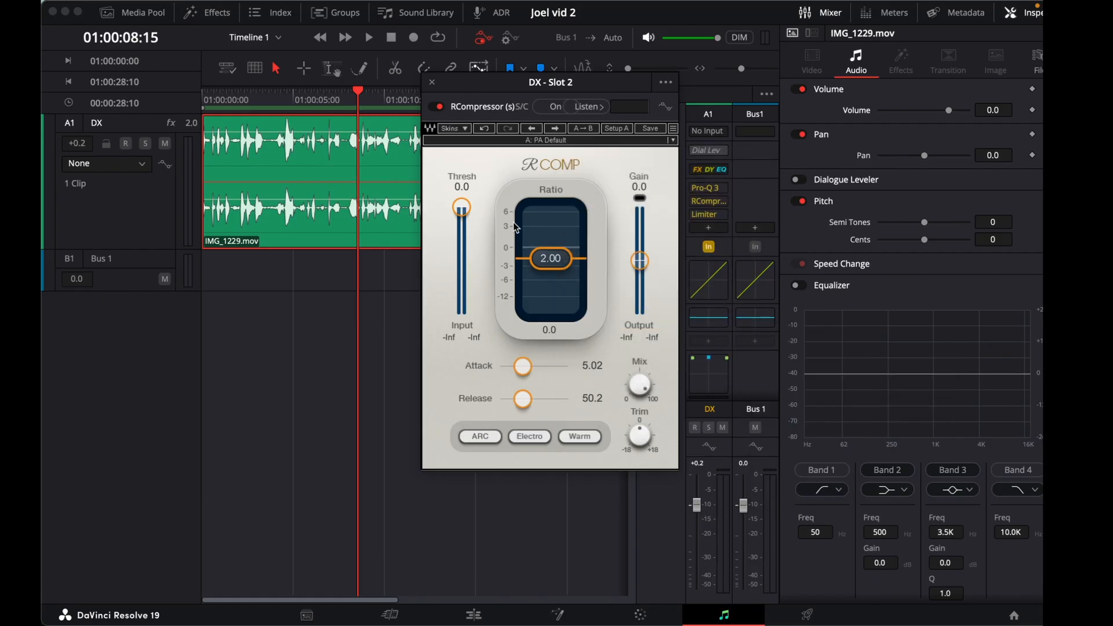
- Play the dialogue from 01:00:08:15 to hear the compression, closing the RCompressor window during playback
key(space)
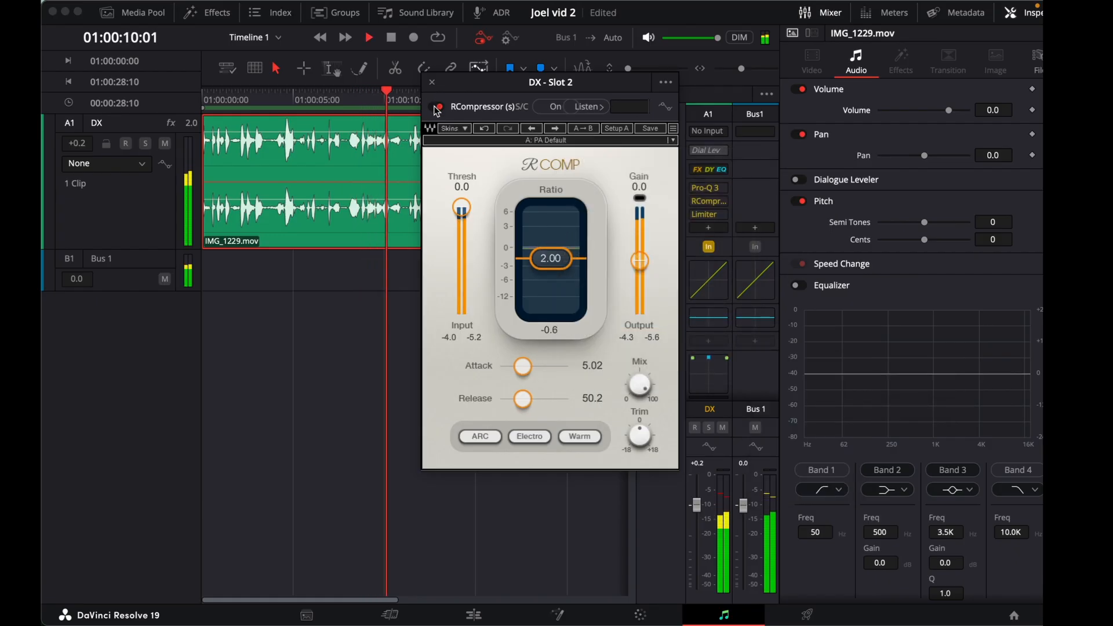
click(433, 83)
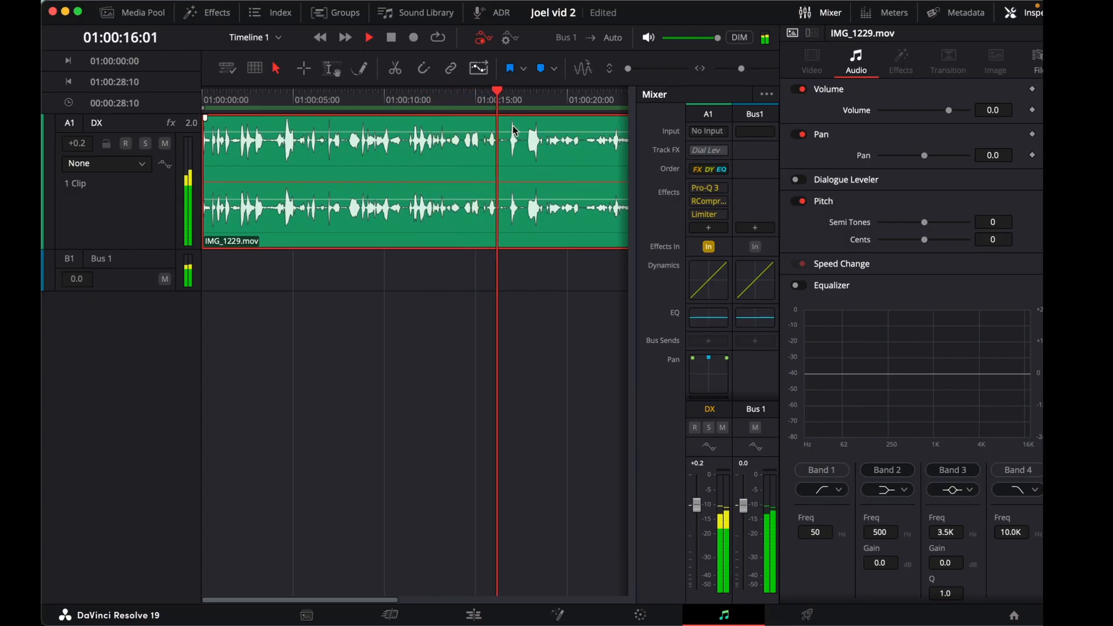
key(space)
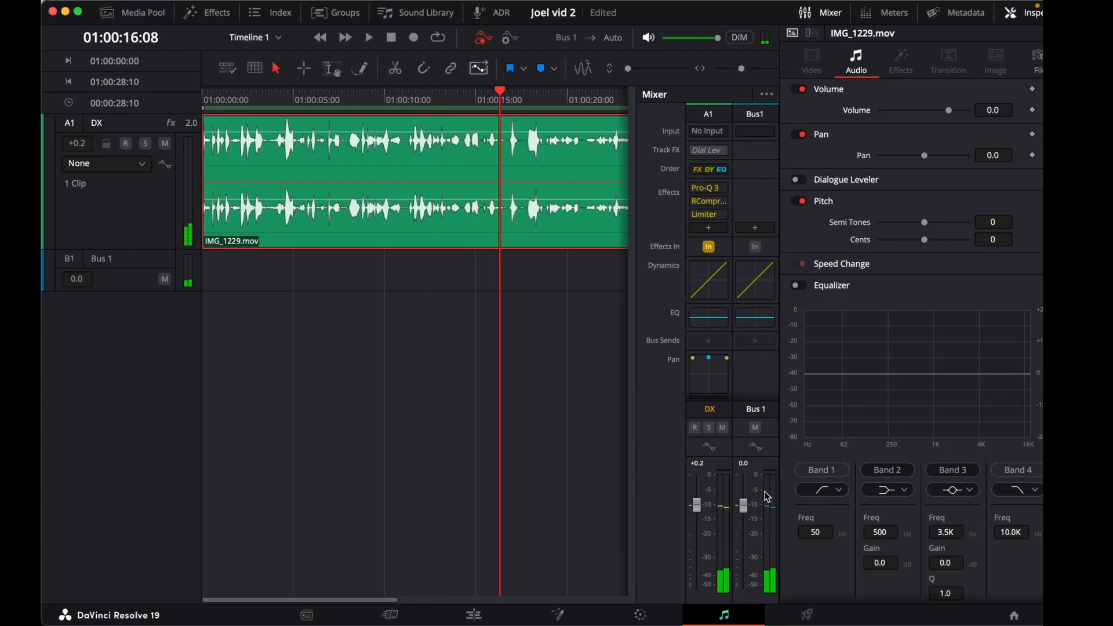
key(space)
key(space)
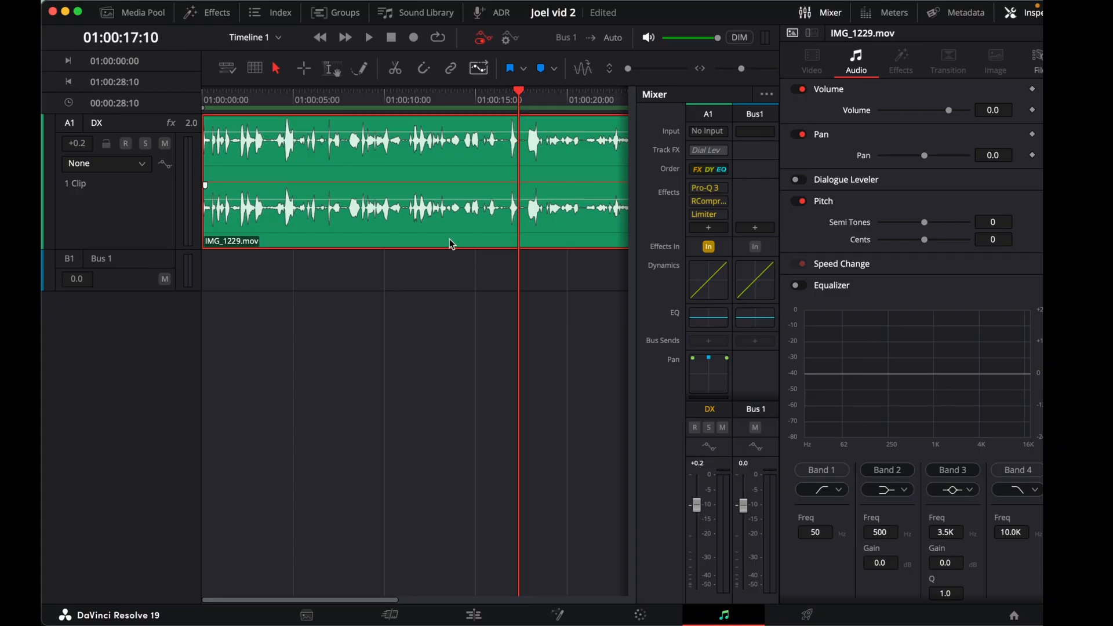
- Move the playhead to 01:00:07:18 and add a stereo audio track below A1 on the Edit page
click(341, 97)
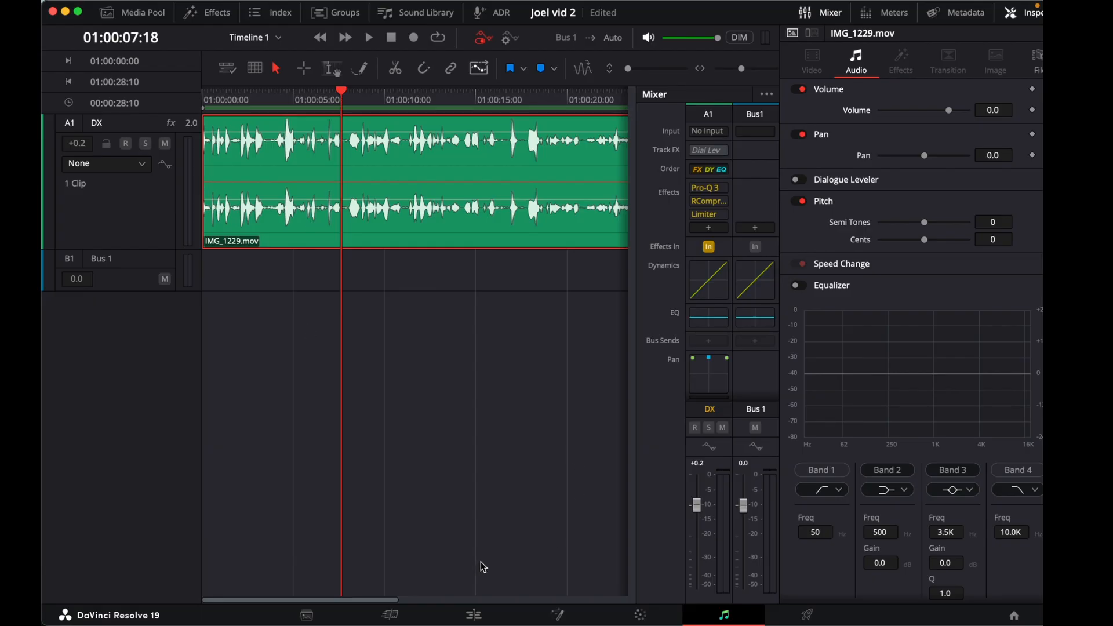
click(474, 615)
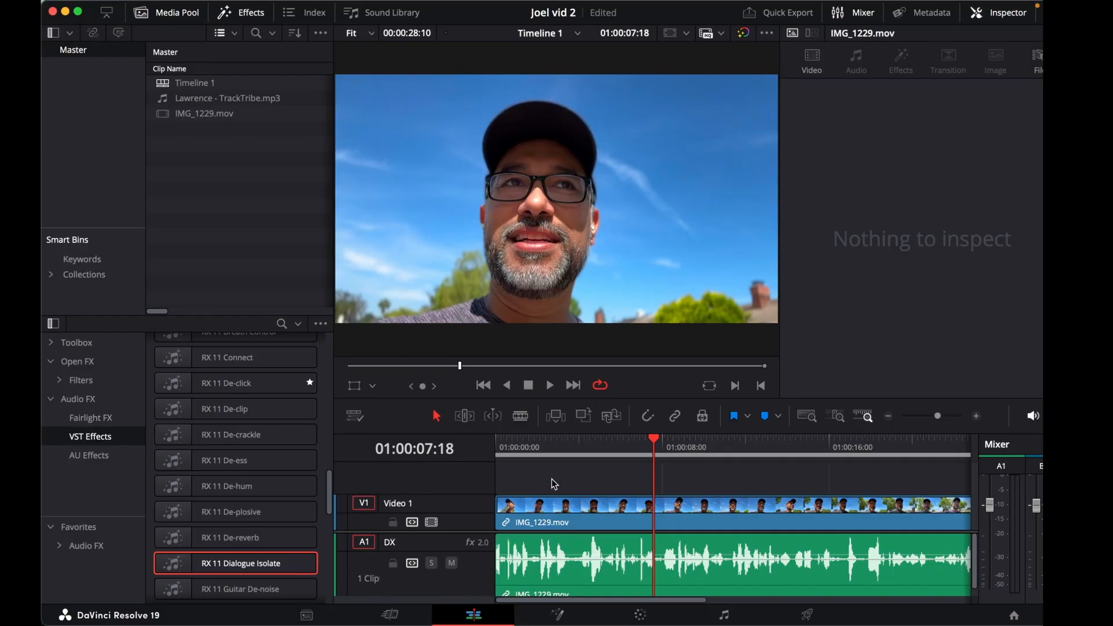
scroll(406, 582, down, 1)
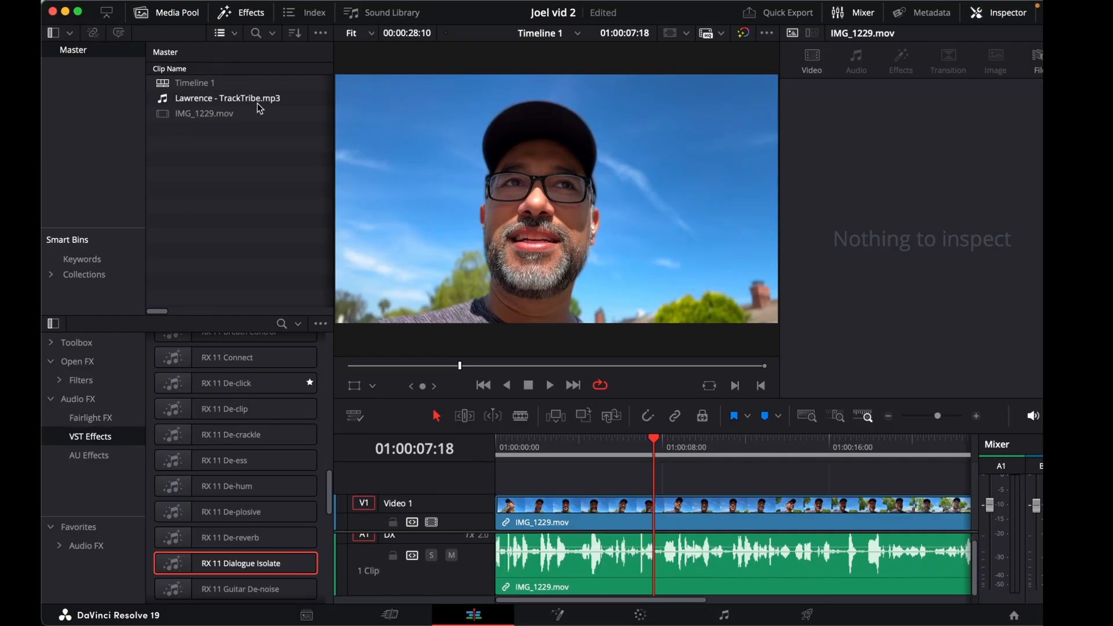
click(342, 570)
right_click(343, 571)
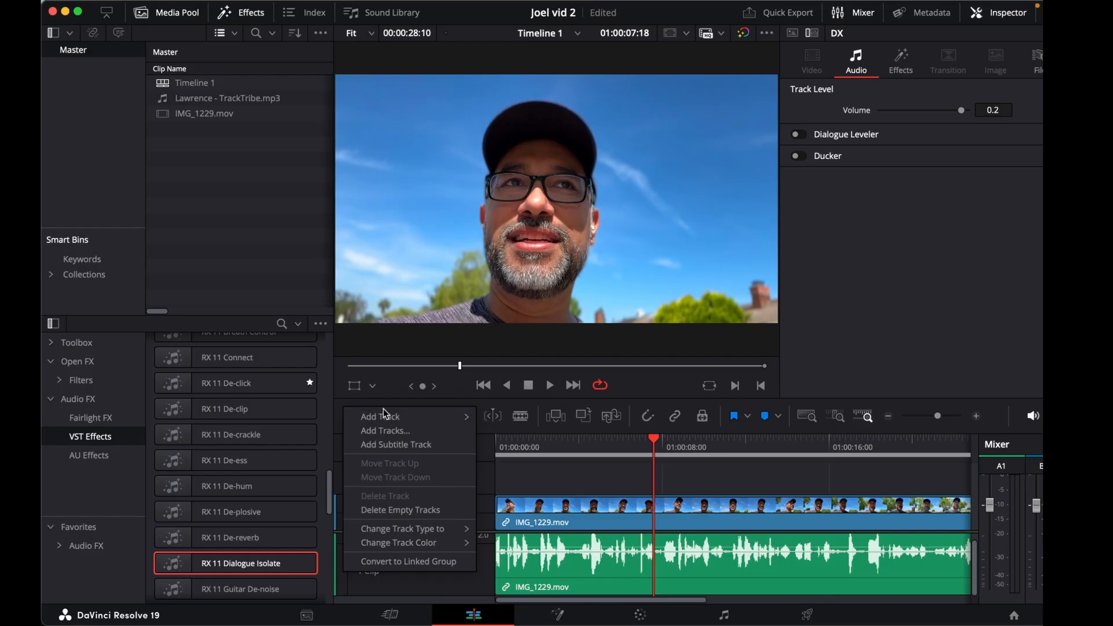
mouse_move(382, 416)
click(516, 430)
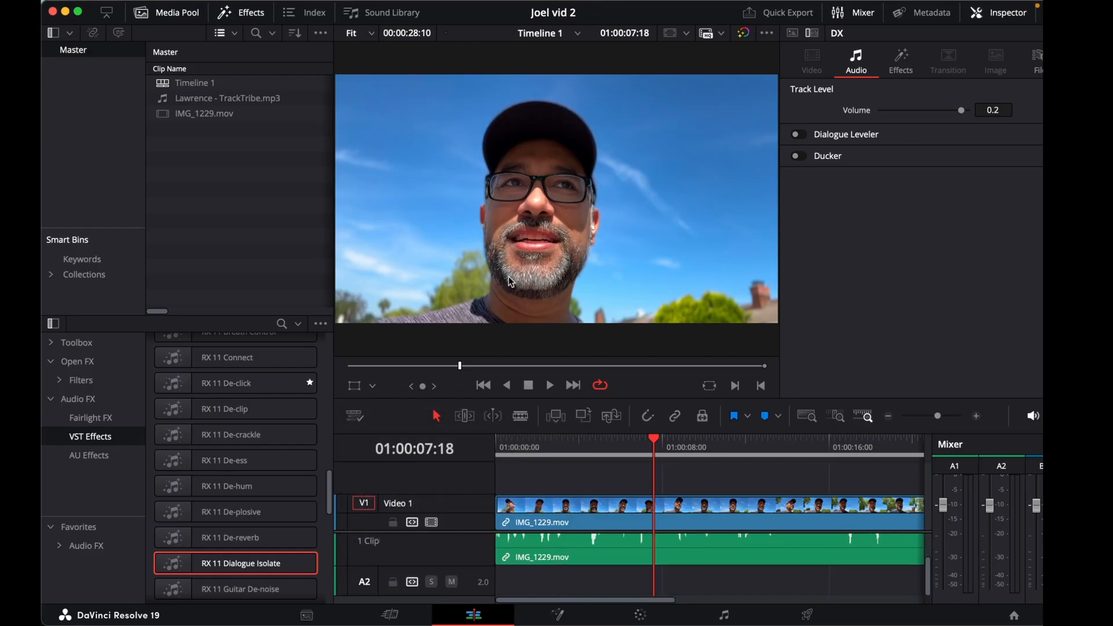
- Place Lawrence - TrackTribe.mp3 on track A2 at the start of the timeline
click(196, 103)
drag(195, 103, 510, 581)
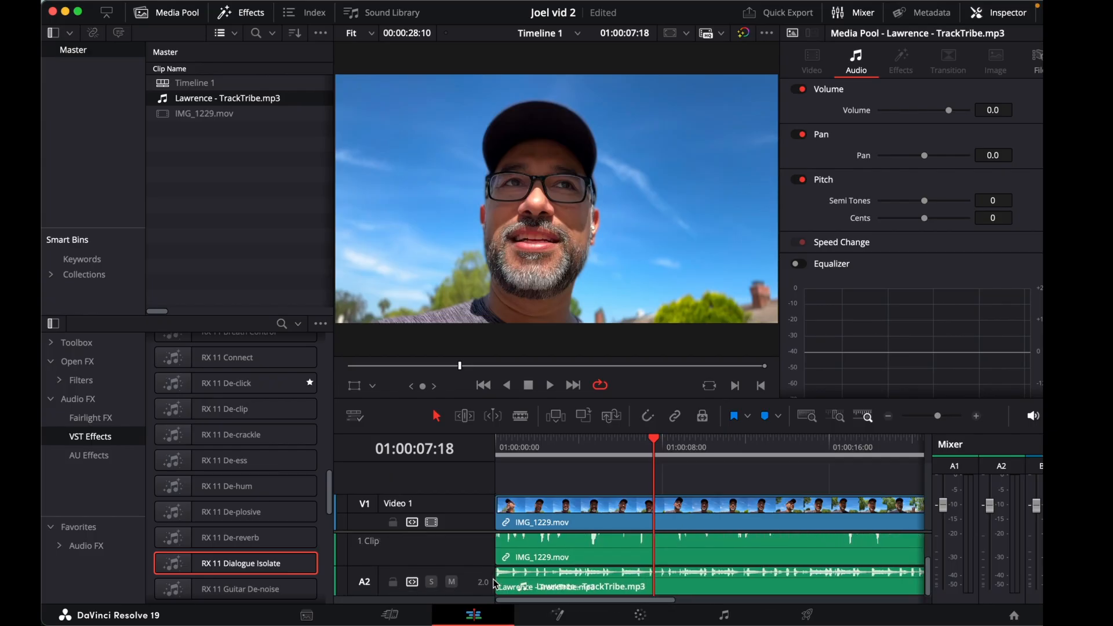
click(561, 589)
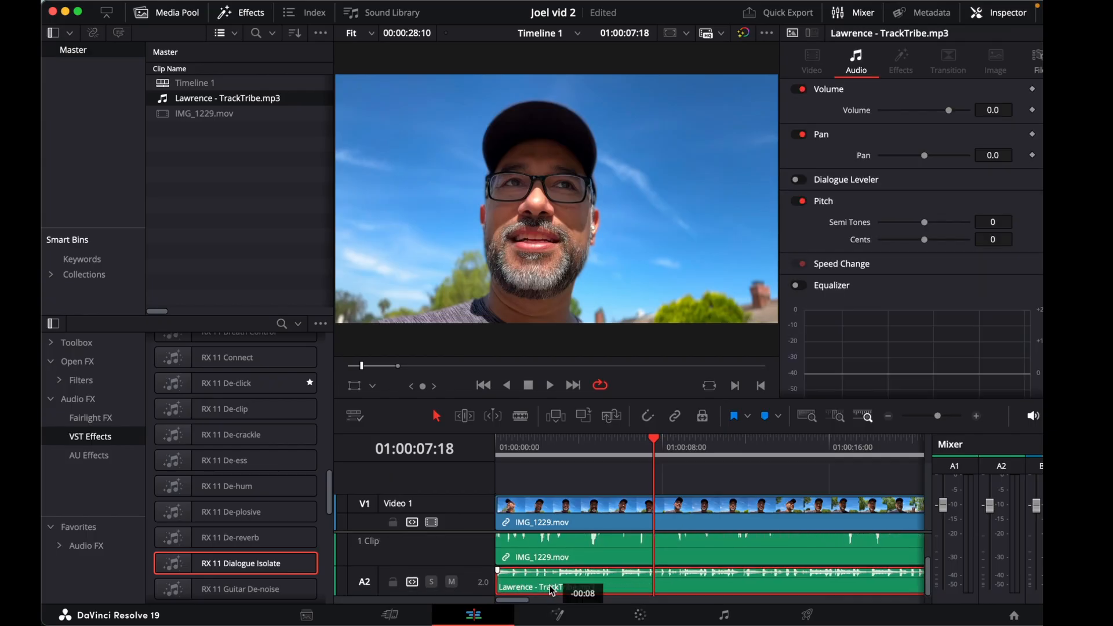
- Compare how the music clip on A2 is shown on the Fairlight and Edit pages, ending on the Edit page
click(725, 615)
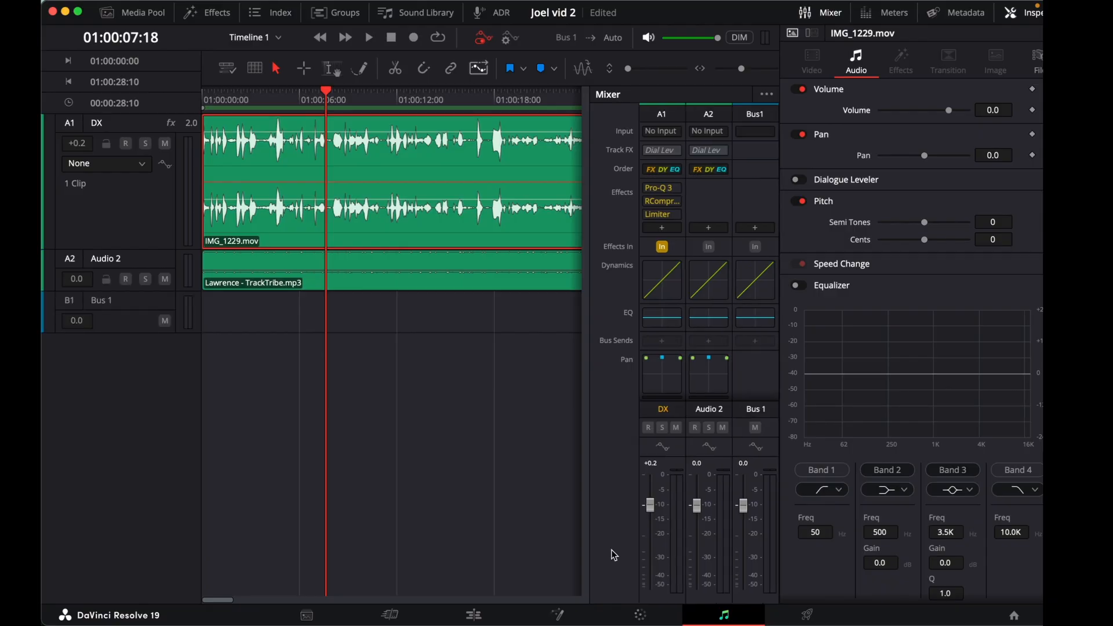
click(473, 615)
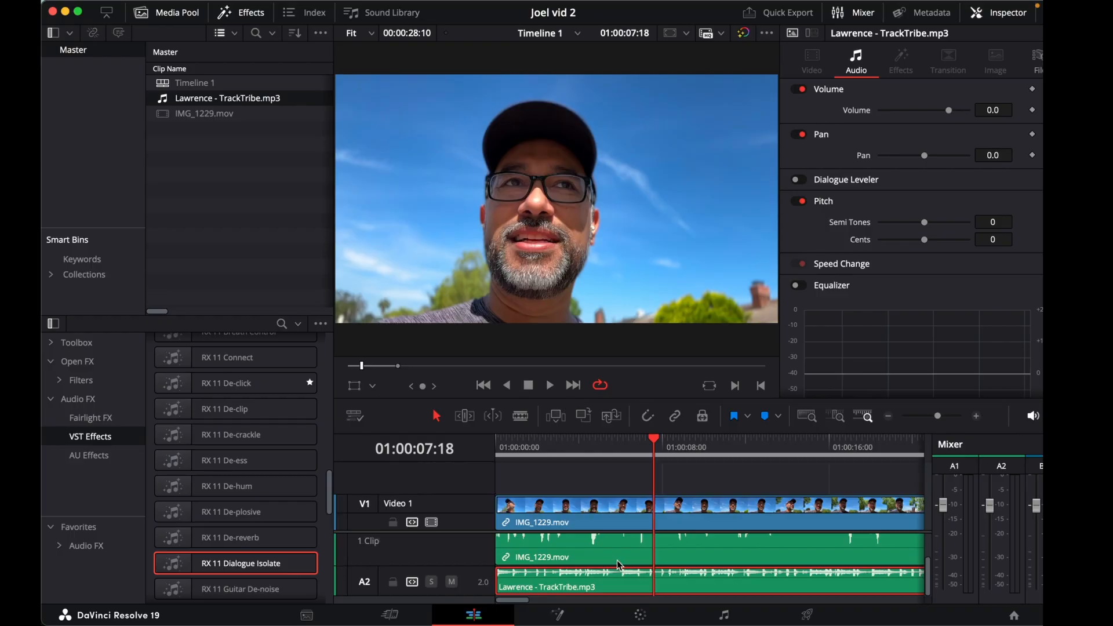
click(724, 614)
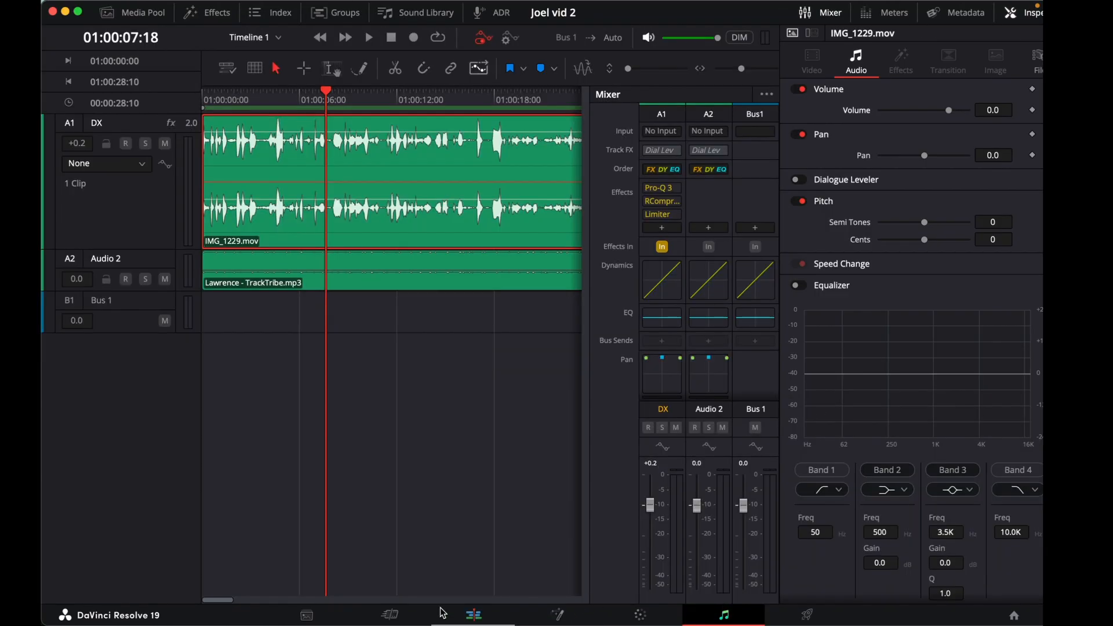
click(469, 616)
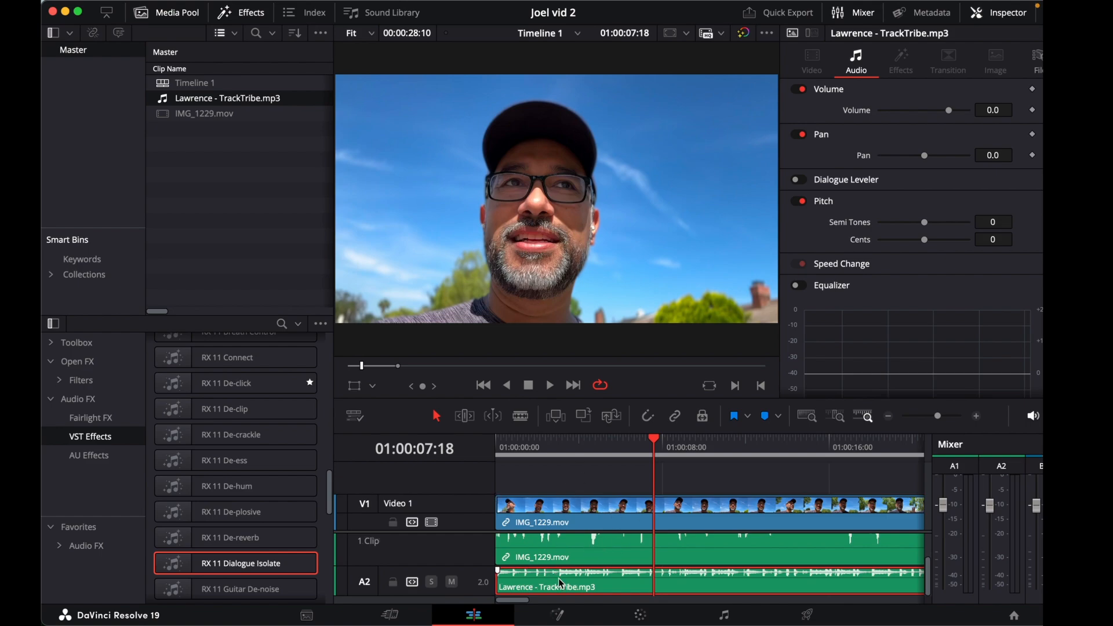
- Increase the height of track A2 and lower the music clip's volume to -26.3 dB
drag(470, 590, 466, 611)
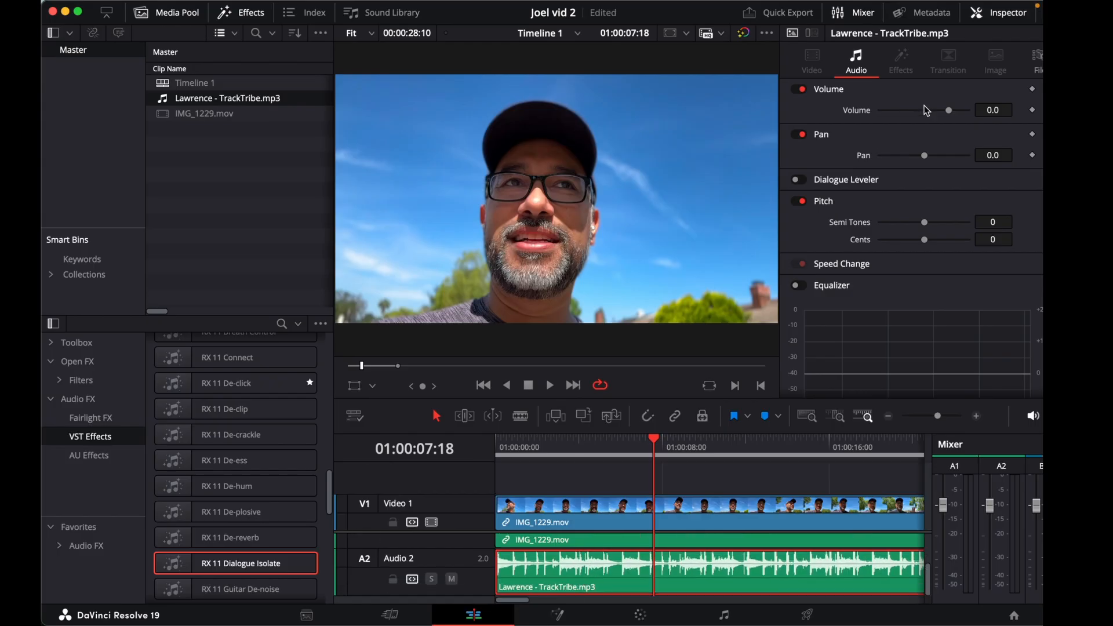
drag(949, 110, 944, 109)
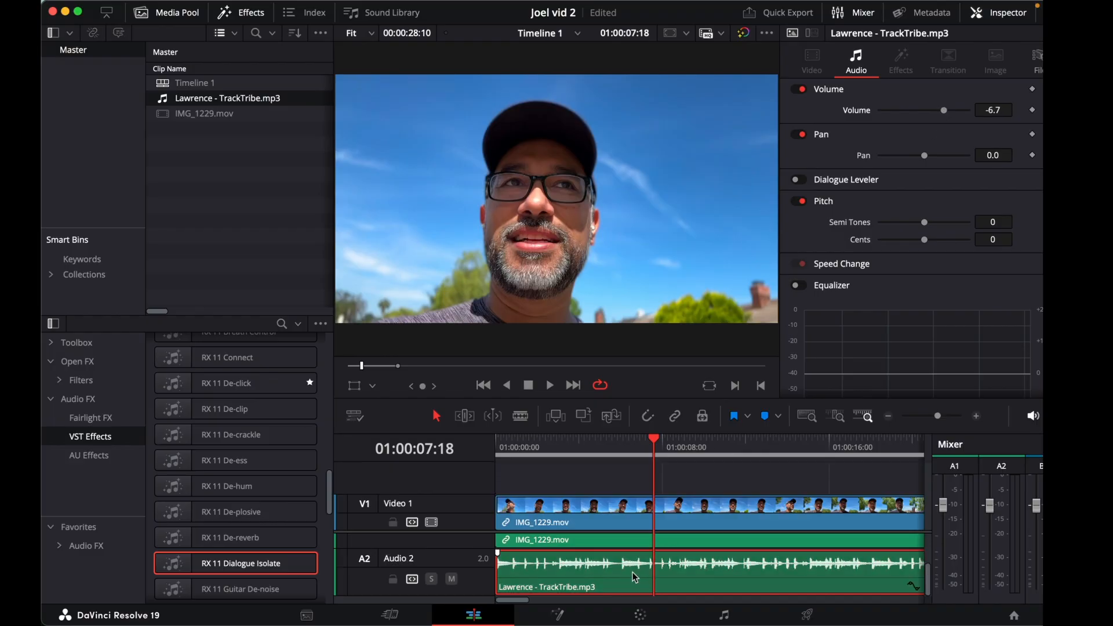
key(super+z)
drag(635, 561, 637, 571)
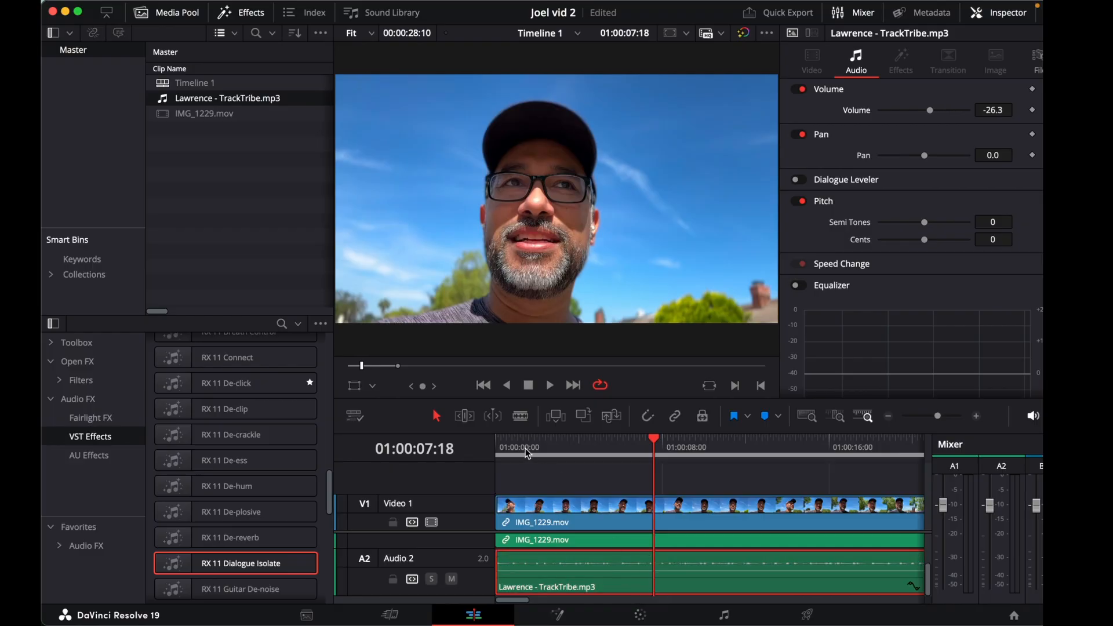
- Play the dialogue and music together from the start of the timeline to about 01:00:07:06
drag(525, 453, 472, 439)
key(space)
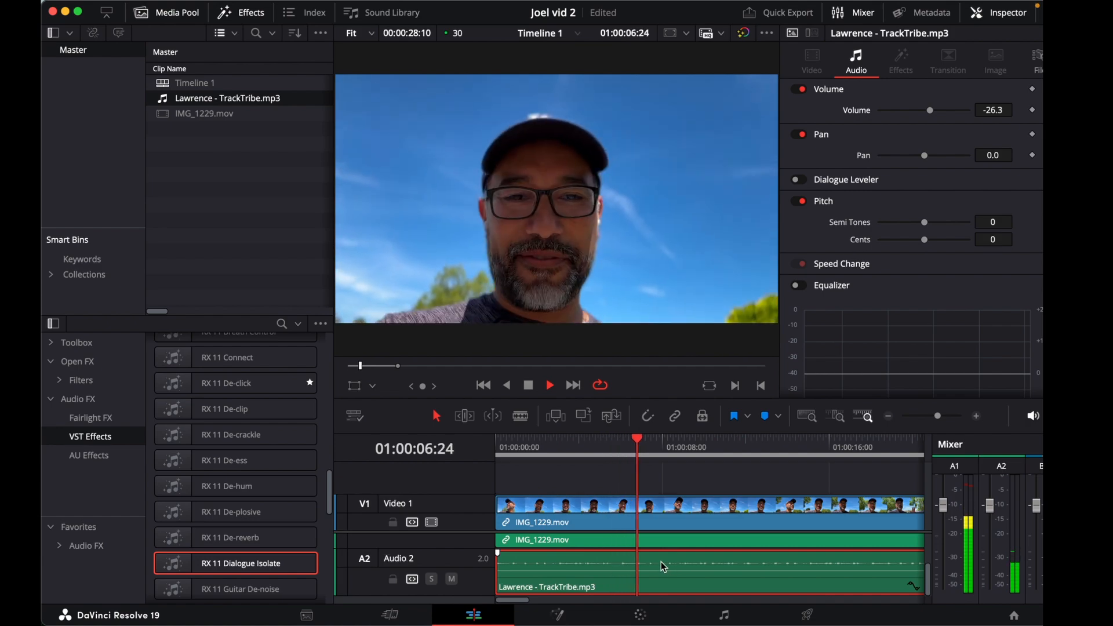
key(space)
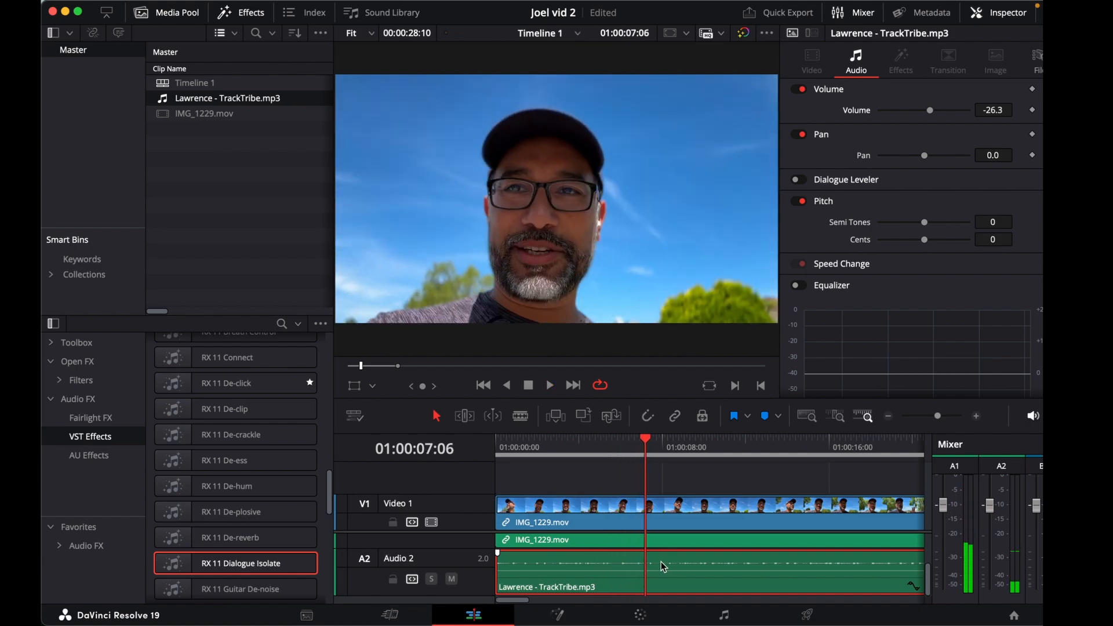
- Split the music clip on A2 at 01:00:09:20 and delete the part after the cut
key(super+minus)
click(597, 444)
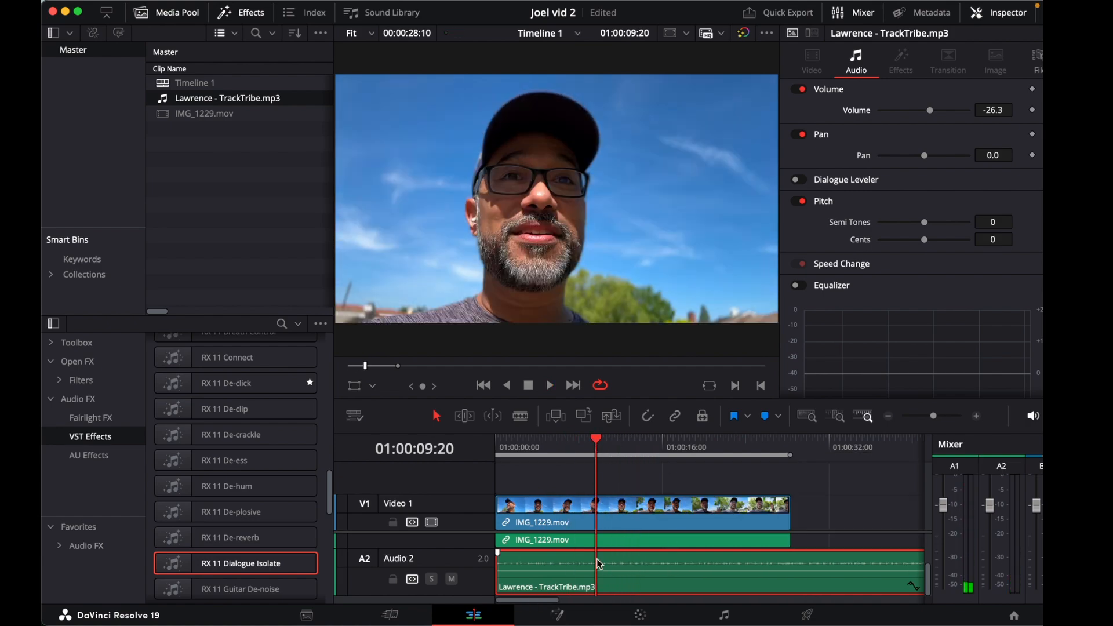
key(super+b)
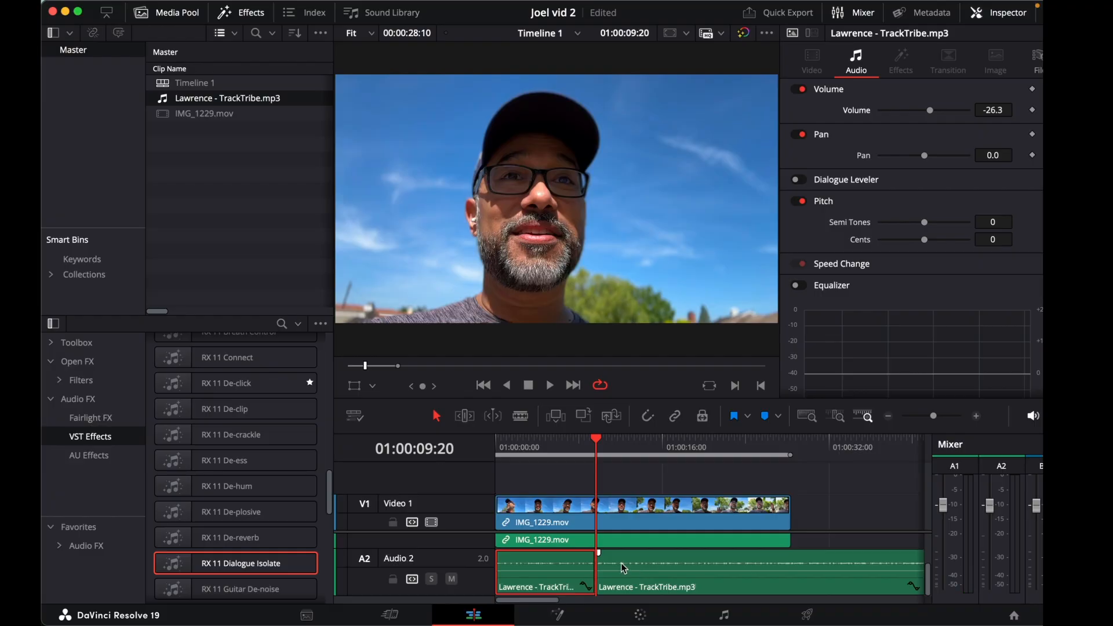
click(623, 567)
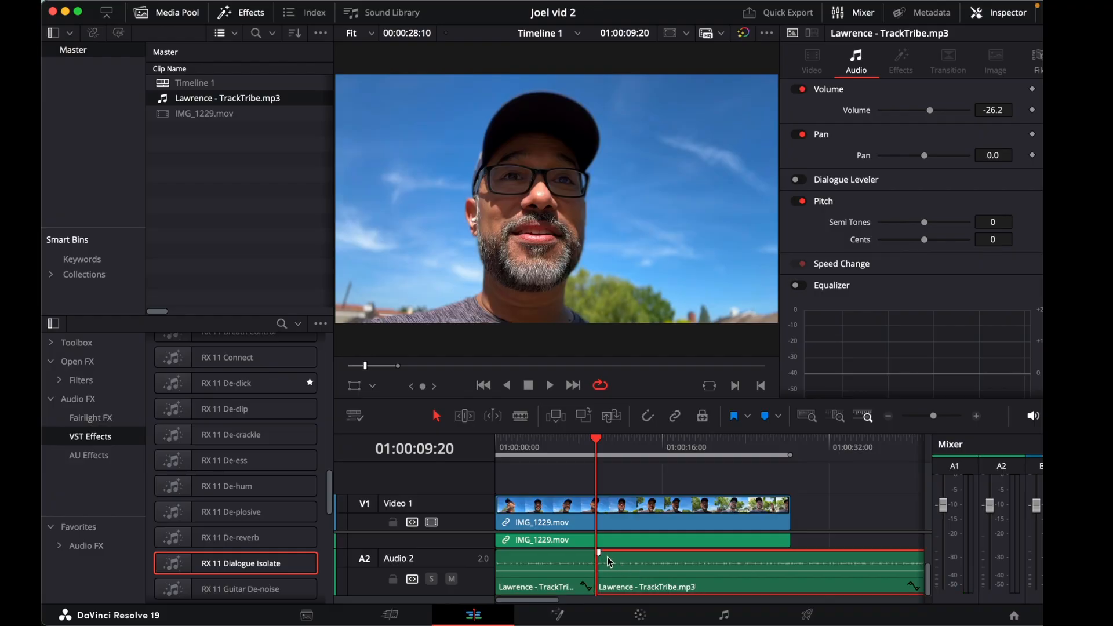
key(Delete)
- Add a fade-out of about 7 seconds to the end of the music clip and play it from 01:00:02:16
click(584, 565)
drag(594, 552, 525, 552)
click(522, 442)
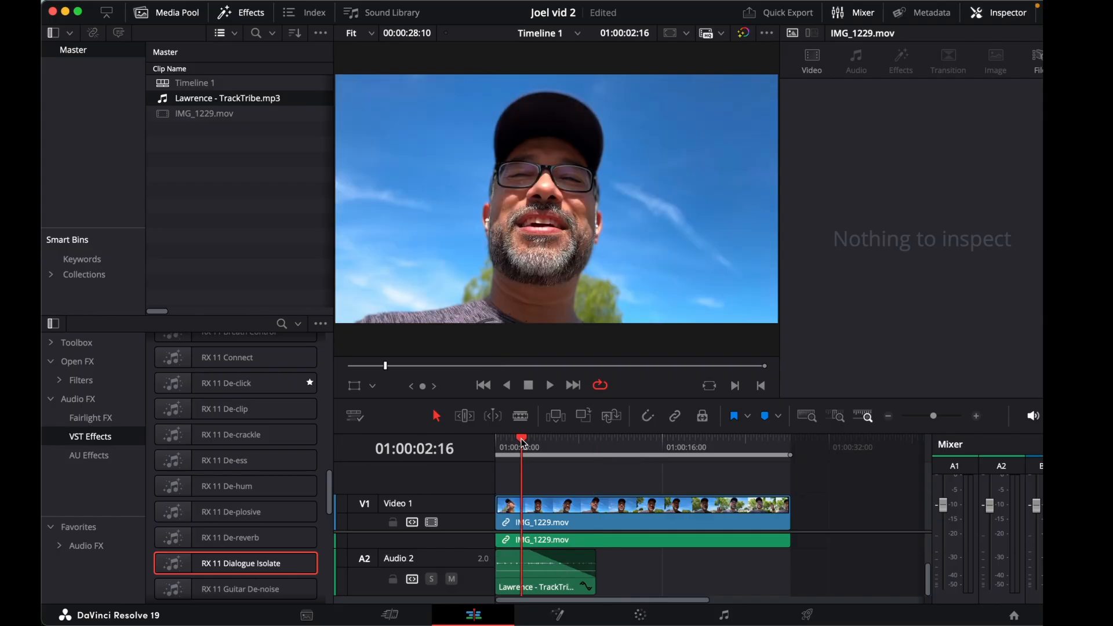
key(space)
key(super+equal)
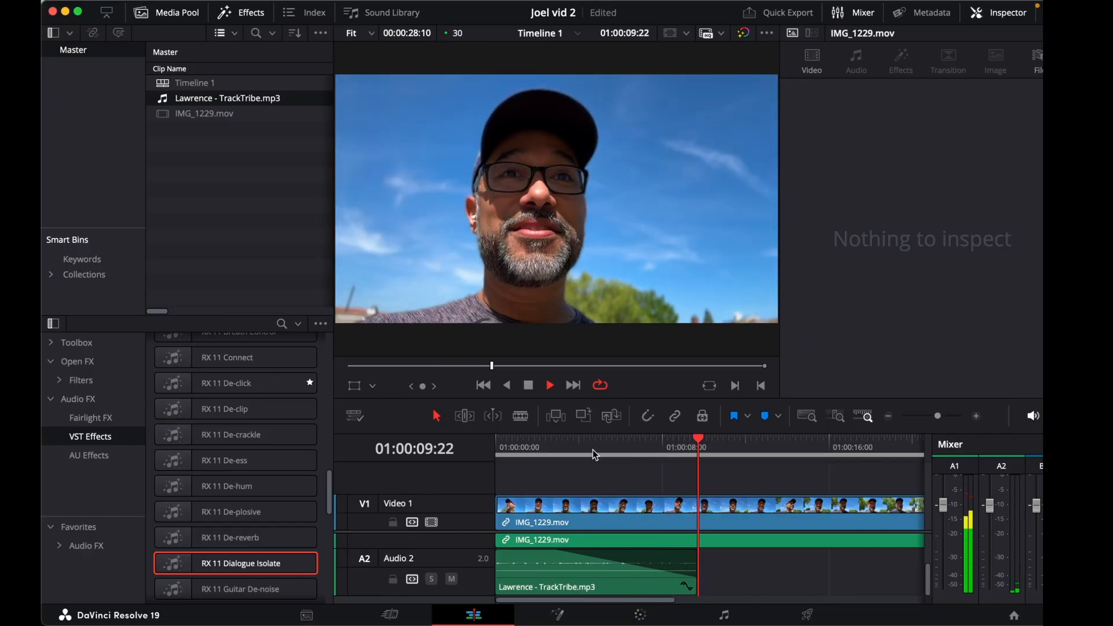
- Stop playback and add volume keyframes along the music clip on A2, lowering the level to -100 dB toward its end
key(space)
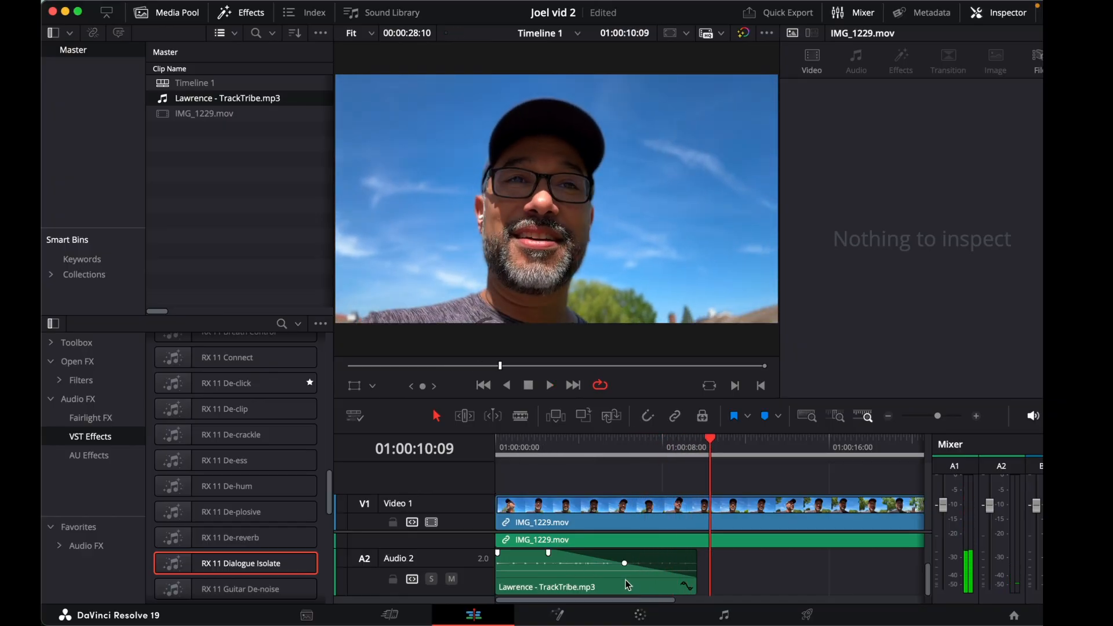
click(608, 574)
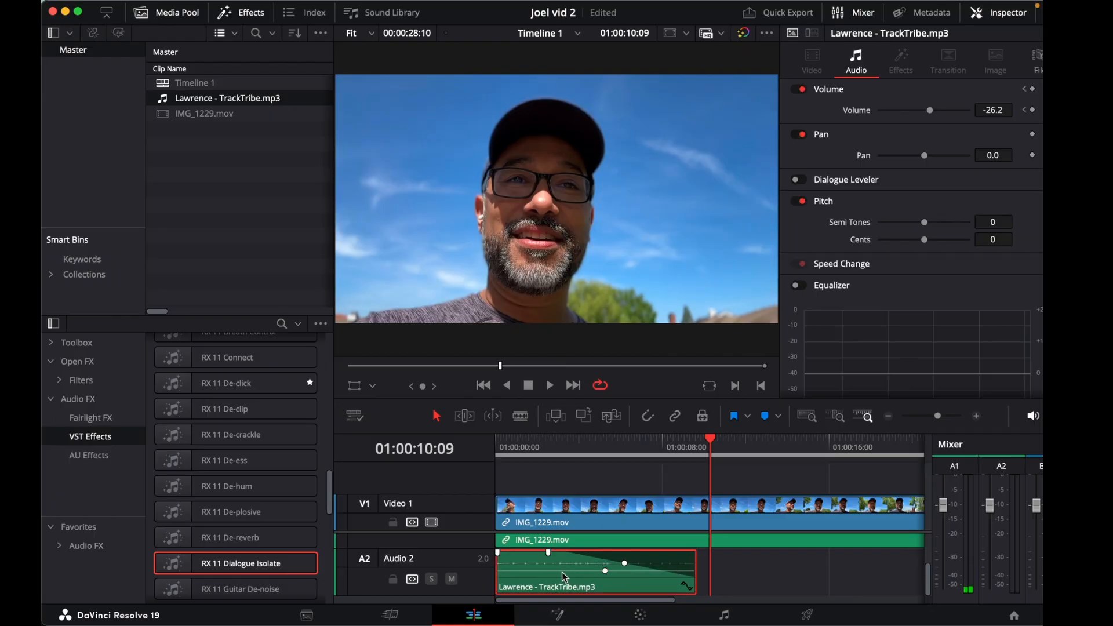
alt+click(556, 570)
mouse_move(654, 569)
mouse_down()
mouse_move(695, 583)
mouse_move(605, 574)
mouse_move(642, 578)
mouse_up()
click(690, 578)
alt+click(582, 571)
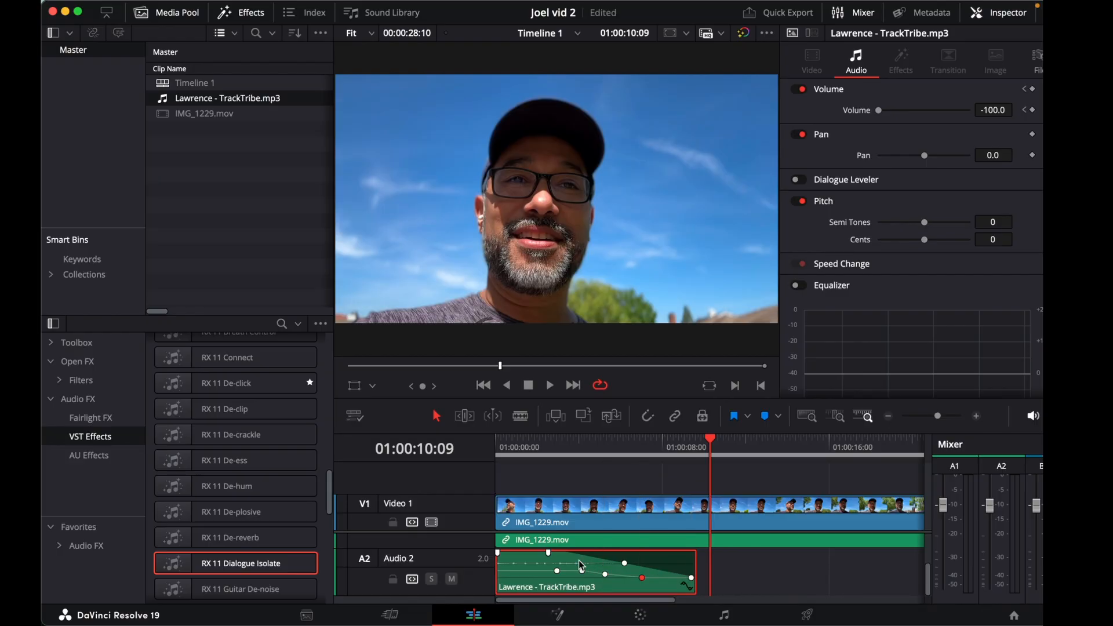
- Record volume automation on the music clip by varying its volume during playback from 01:00:02:11 to 01:00:09:18
click(517, 448)
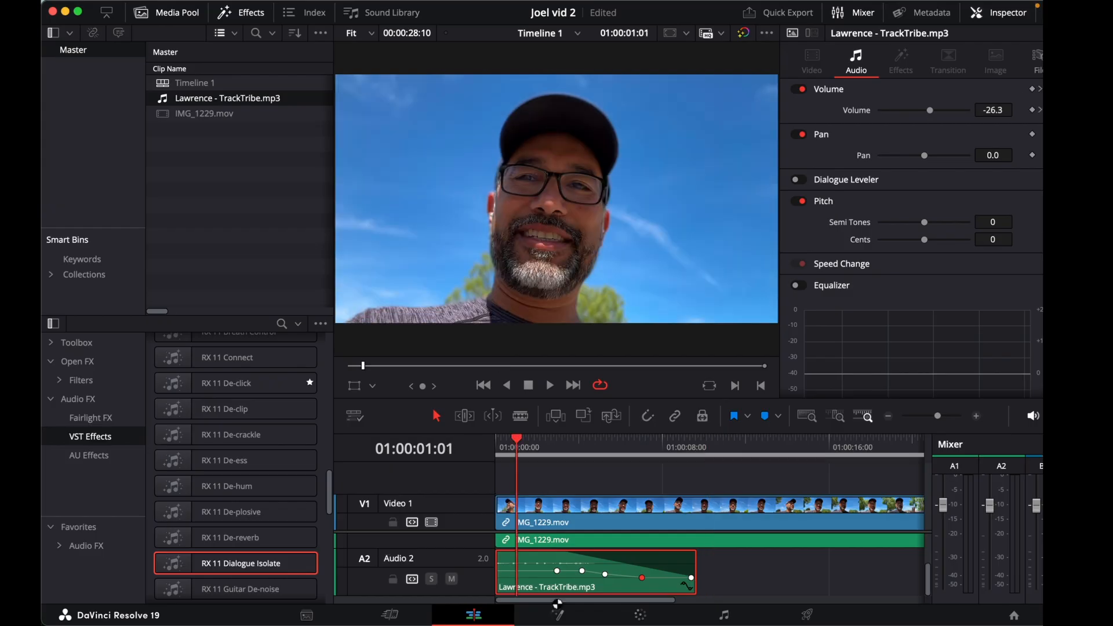
alt+click(556, 571)
key(super+equal)
key(super+equal)
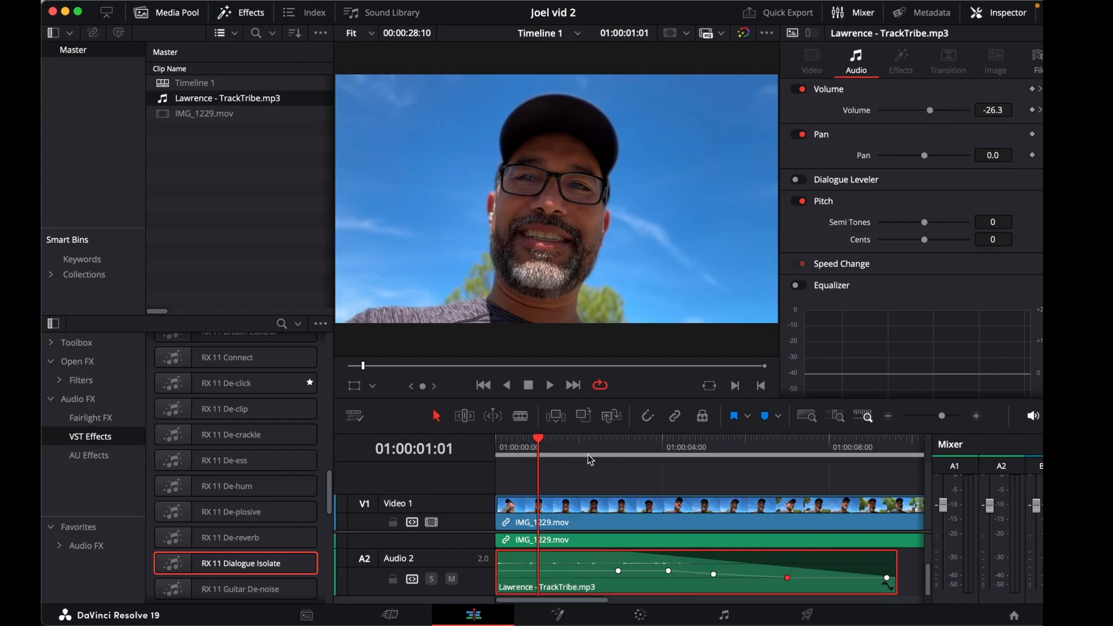
drag(587, 440, 735, 442)
key(super+minus)
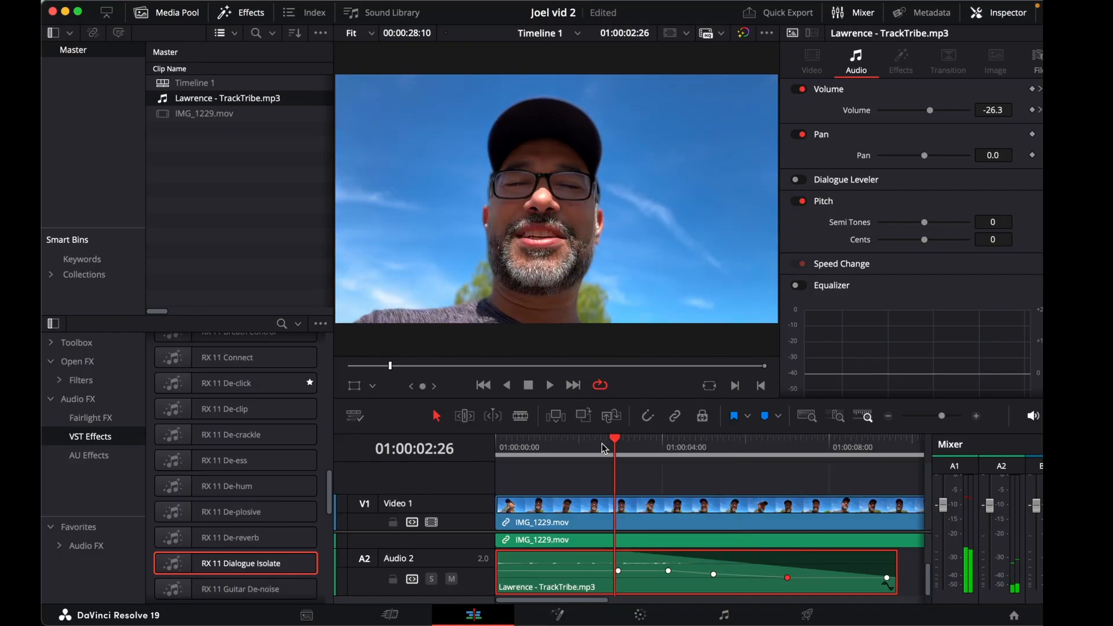
click(593, 444)
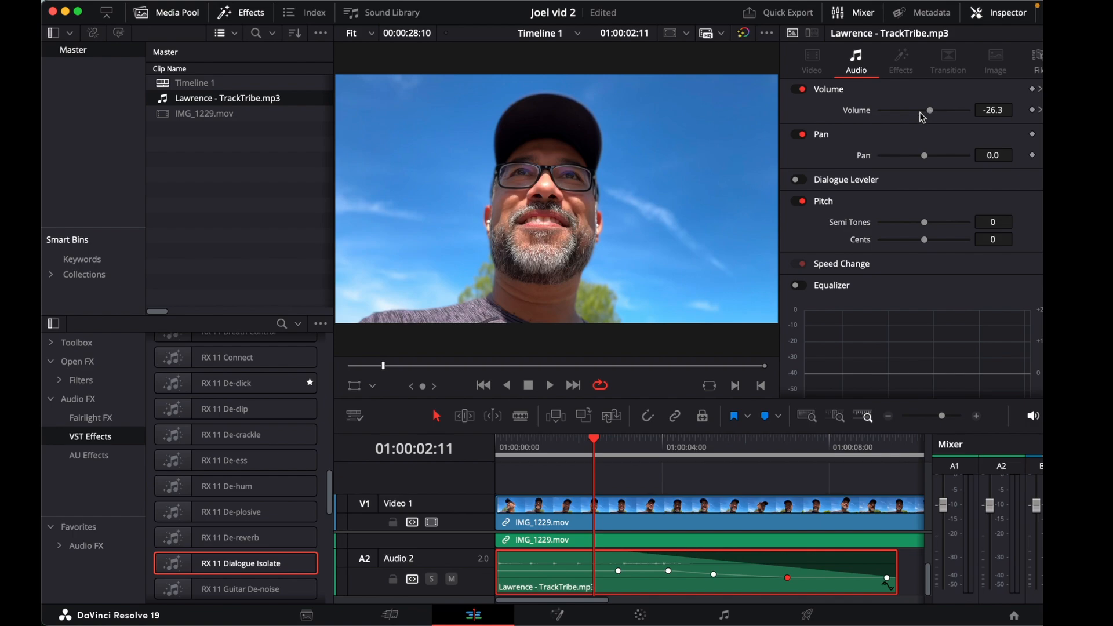
key(space)
mouse_move(930, 113)
mouse_down()
mouse_move(915, 114)
mouse_move(954, 116)
mouse_move(875, 125)
mouse_up()
key(space)
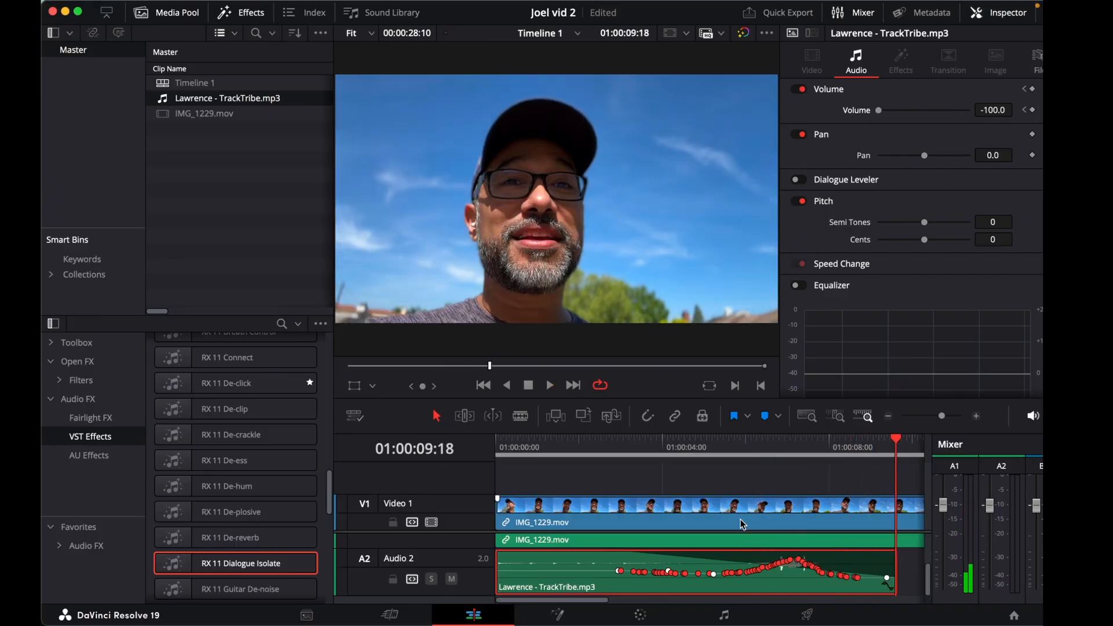
- Undo the recorded volume automation and all manually added volume keyframes on the music clip
key(super+z)
key(super+z)
key(super+z)
key(super+z)
key(super+z)
key(super+z)
key(super+z)
key(super+z)
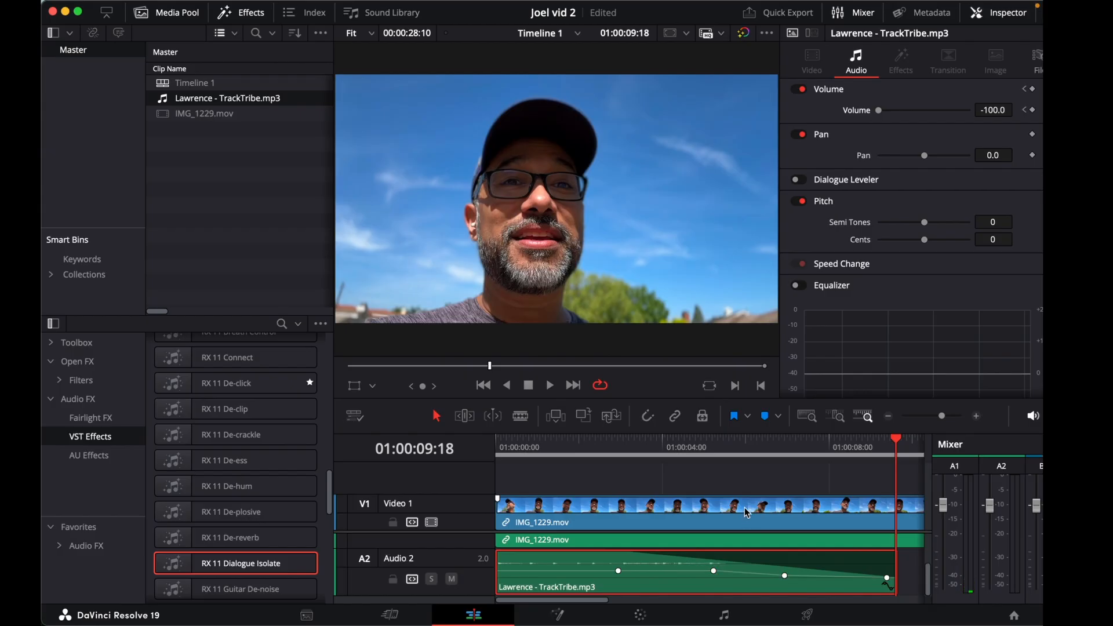
- Try varying the music clip's volume during playback without a keyframe, down to -71.2 dB, and undo the change
click(513, 444)
key(space)
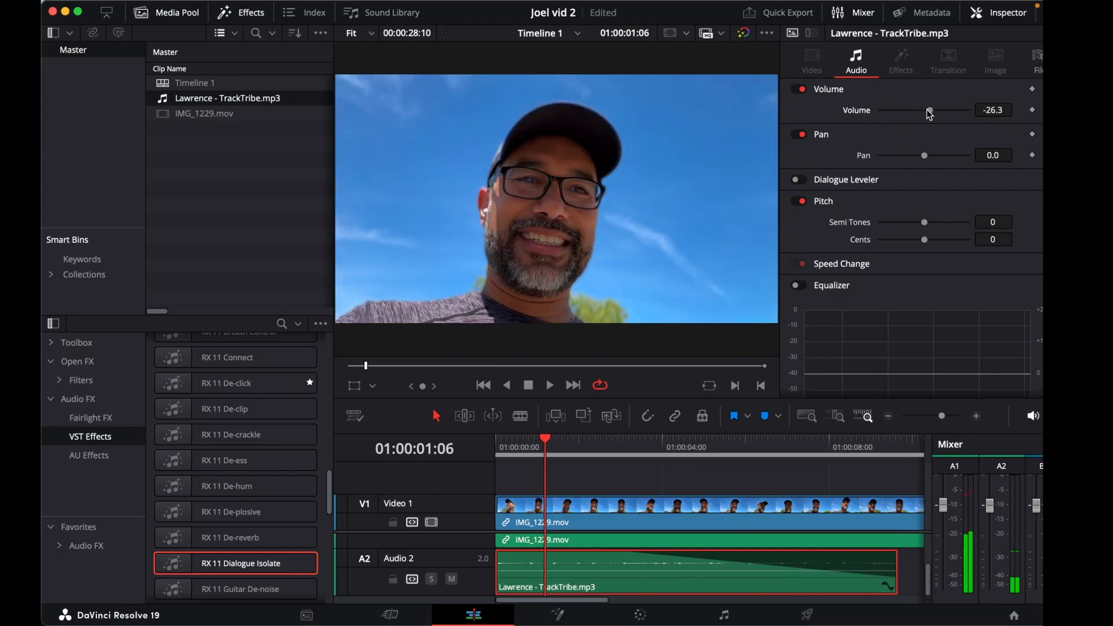
key(space)
drag(942, 114, 891, 124)
key(space)
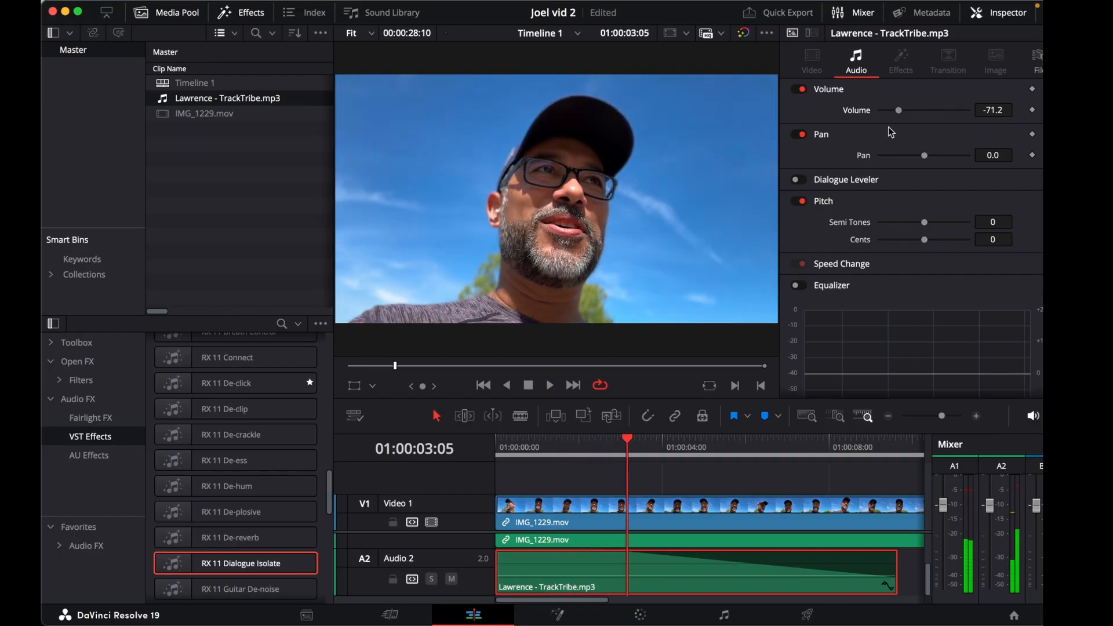
key(super+z)
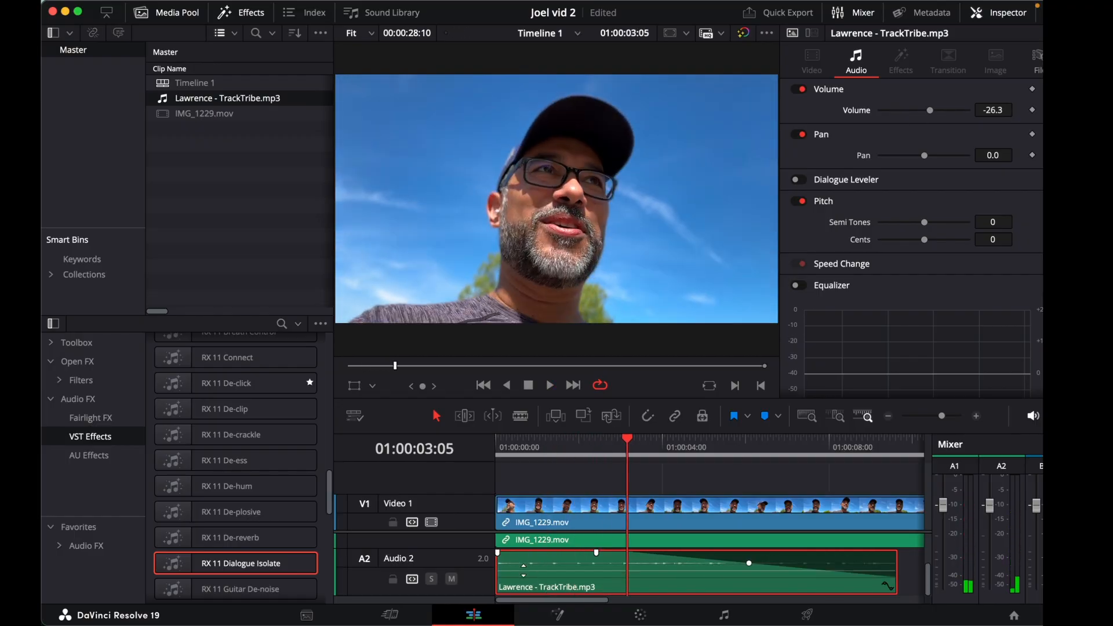
- Add a volume keyframe near the music clip's start and record volume automation during playback to 01:00:07:20, ending at -87.1 dB
alt+click(524, 570)
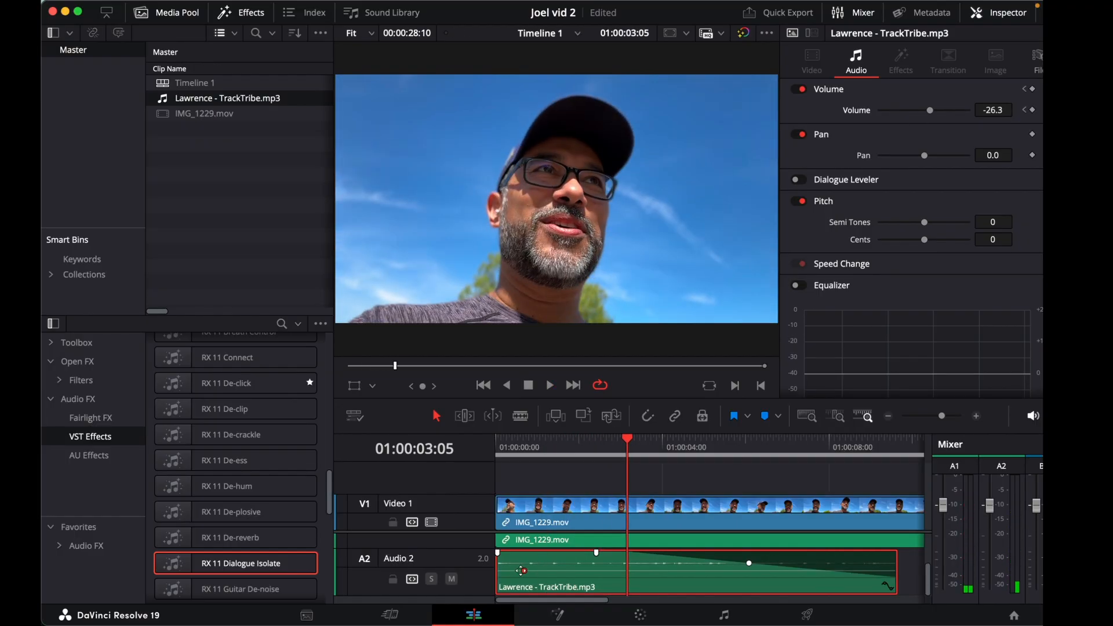
click(501, 445)
key(space)
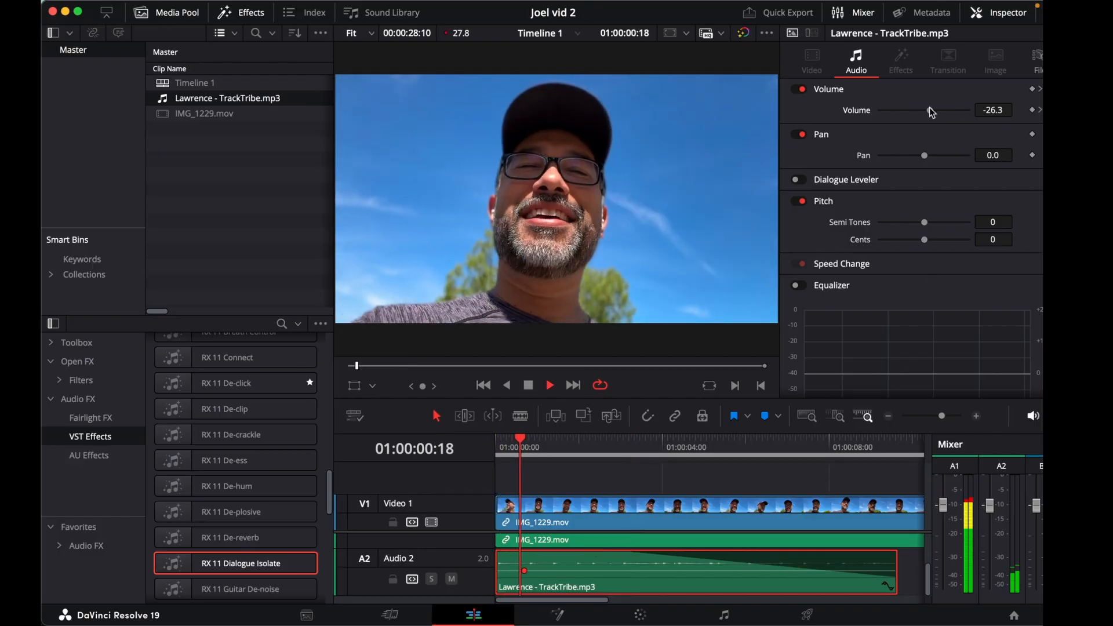
mouse_move(930, 110)
mouse_down()
mouse_move(916, 116)
mouse_move(952, 117)
mouse_move(884, 119)
mouse_up()
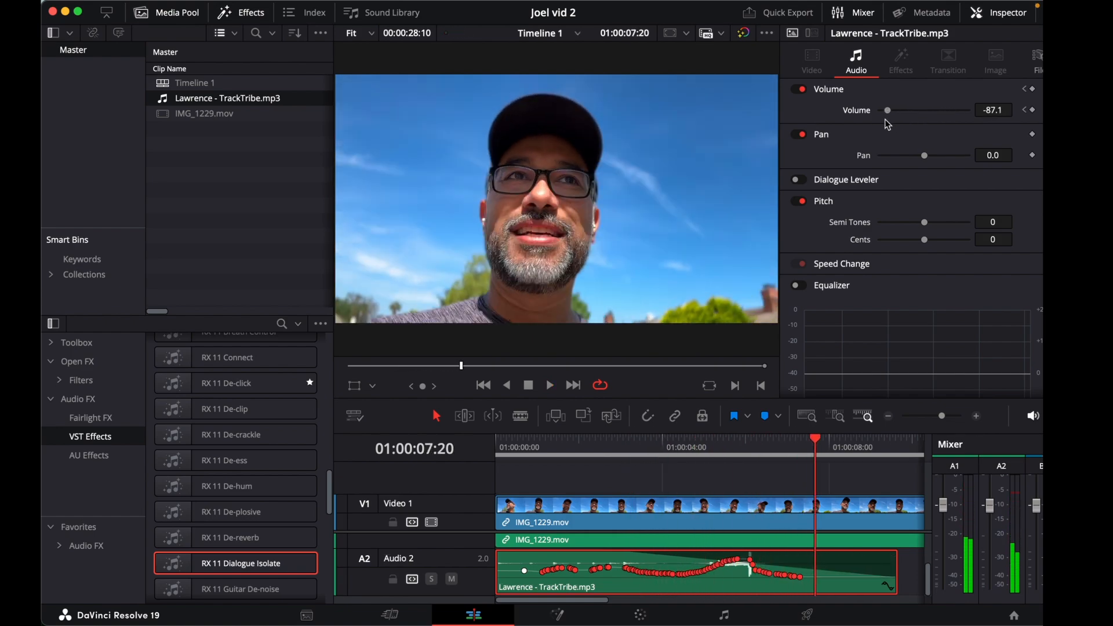